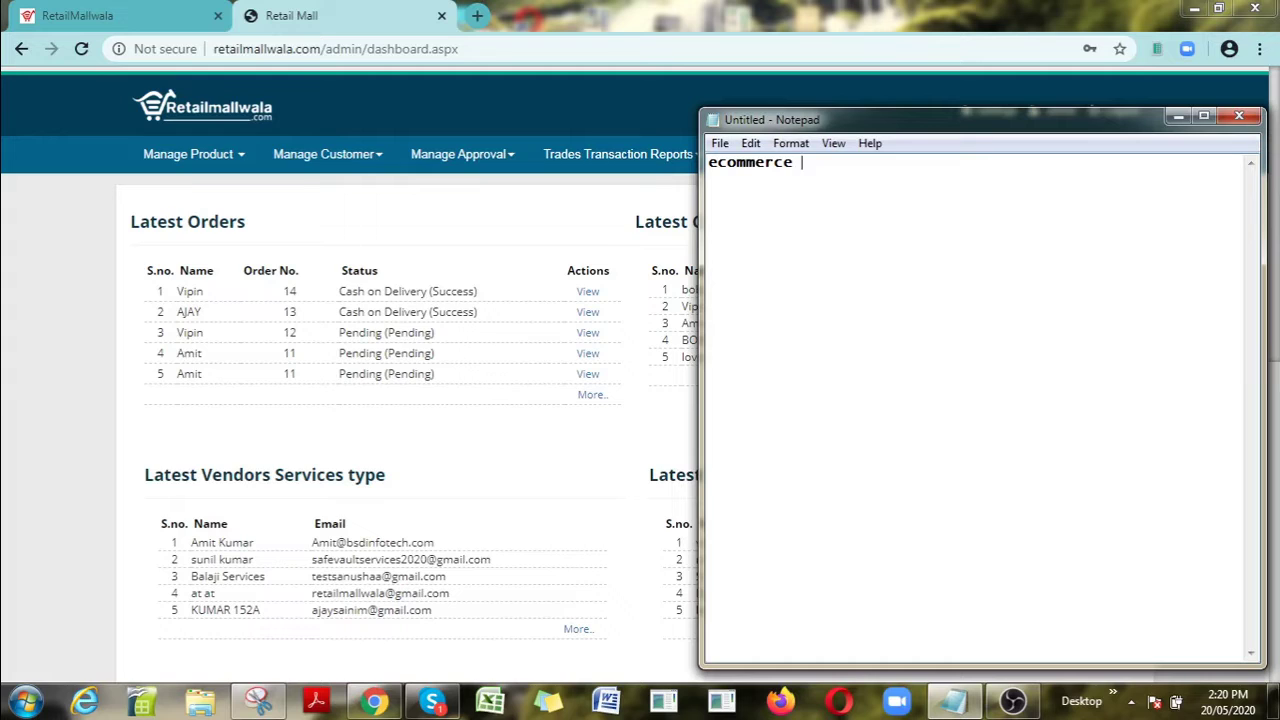
Step: Write the outline lines 'shopping' and 'purchase and sale' in Notepad
{"action": "type", "text": "--"}
{"action": "key", "text": "Return"}
{"action": "type", "text": "shopping -"}
{"action": "key", "text": "Return"}
{"action": "type", "text": "purchas"}
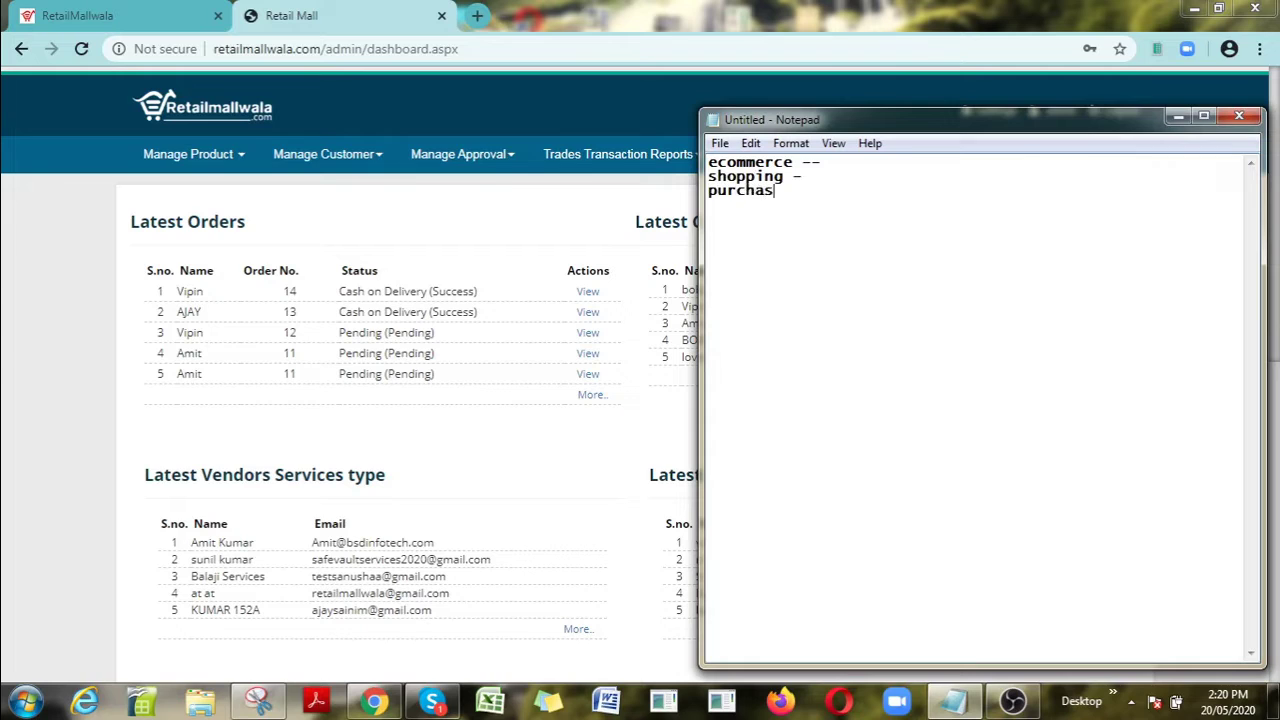
{"action": "type", "text": "e and sale"}
Step: Add the notes 'learning thing' and 'how to login vendor', correcting the typo in vendor
{"action": "type", "text": "--"}
{"action": "key", "text": "Return"}
{"action": "type", "text": "lear"}
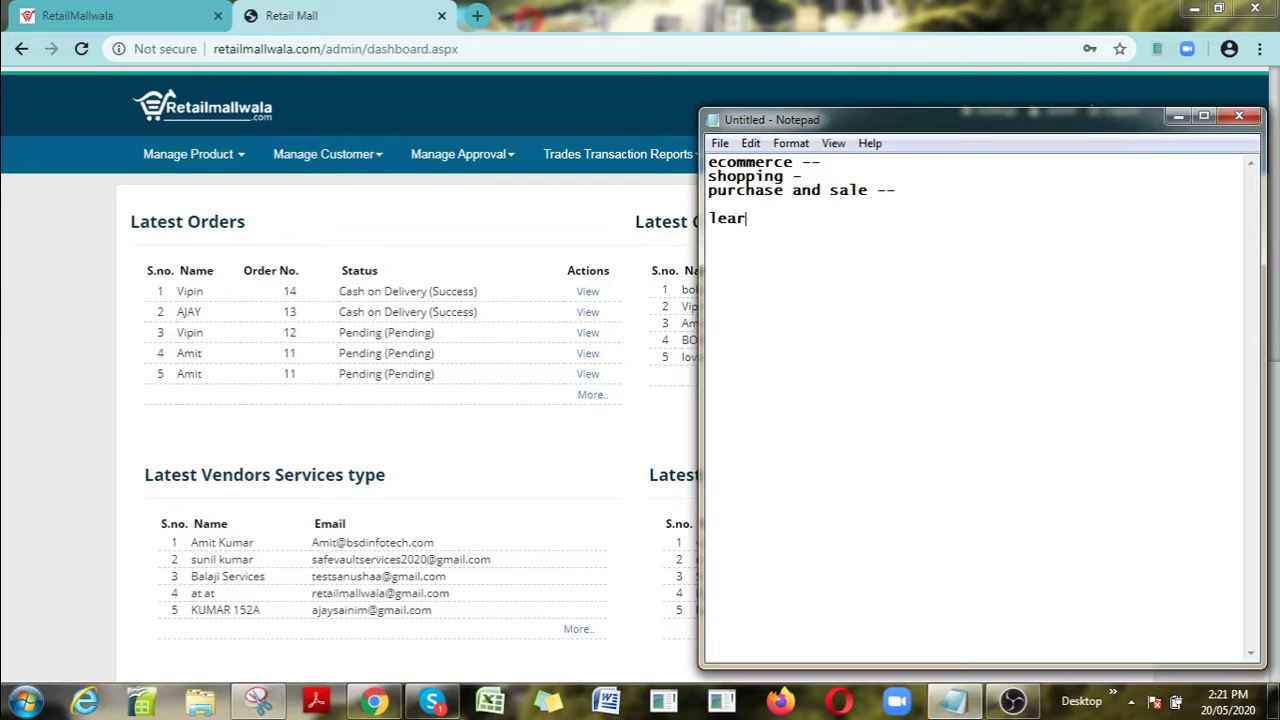
{"action": "type", "text": "ning thing-"}
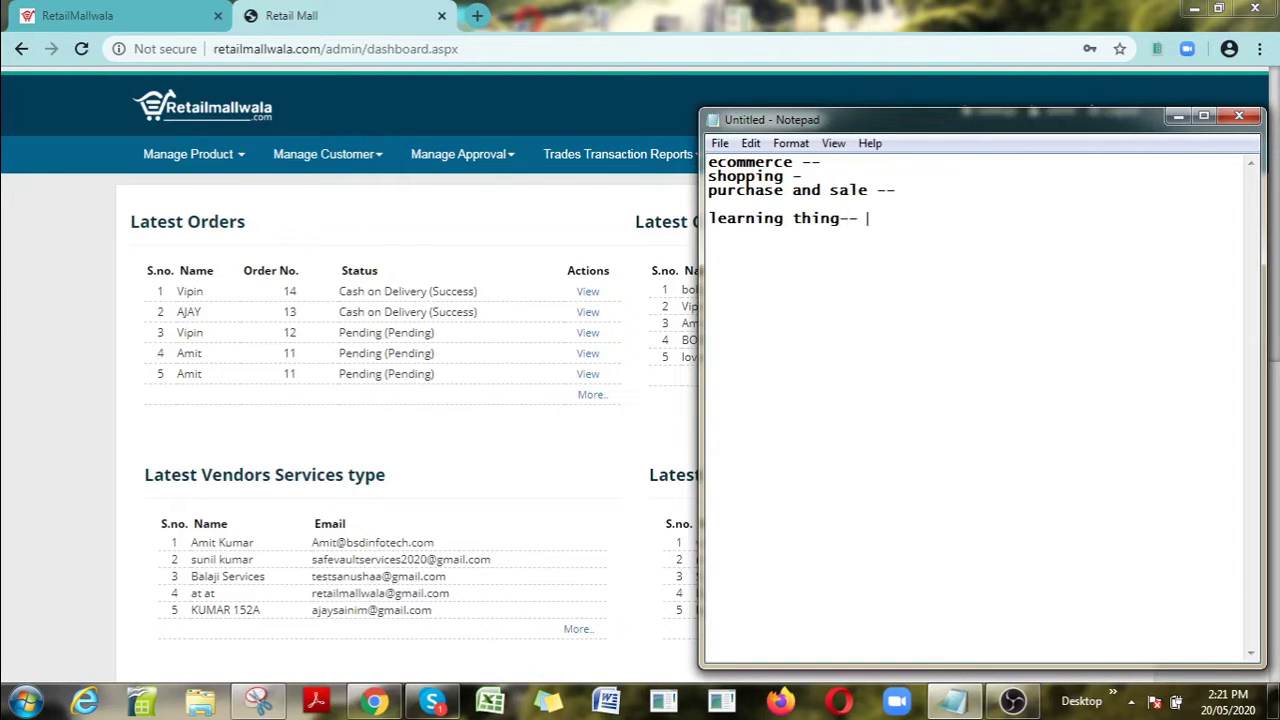
{"action": "type", "text": "-"}
{"action": "key", "text": "Return"}
{"action": "type", "text": "how to login "}
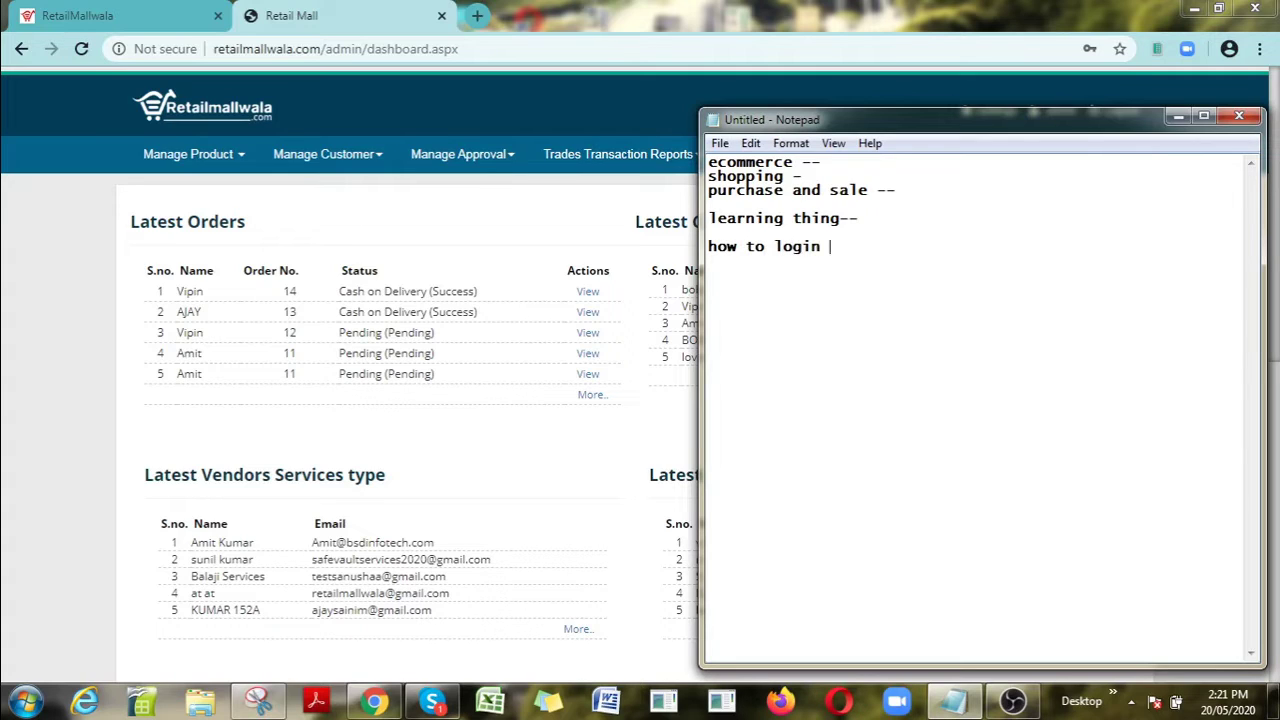
{"action": "type", "text": "vendo"}
{"action": "key", "text": "BackSpace"}
{"action": "type", "text": "r"}
{"action": "key", "text": "BackSpace"}
{"action": "type", "text": "or"}
Step: Go from the RetailMallwala Trade Vendor Login tab to the new vendor registration page
{"action": "left_click", "coordinate": [526, 214]}
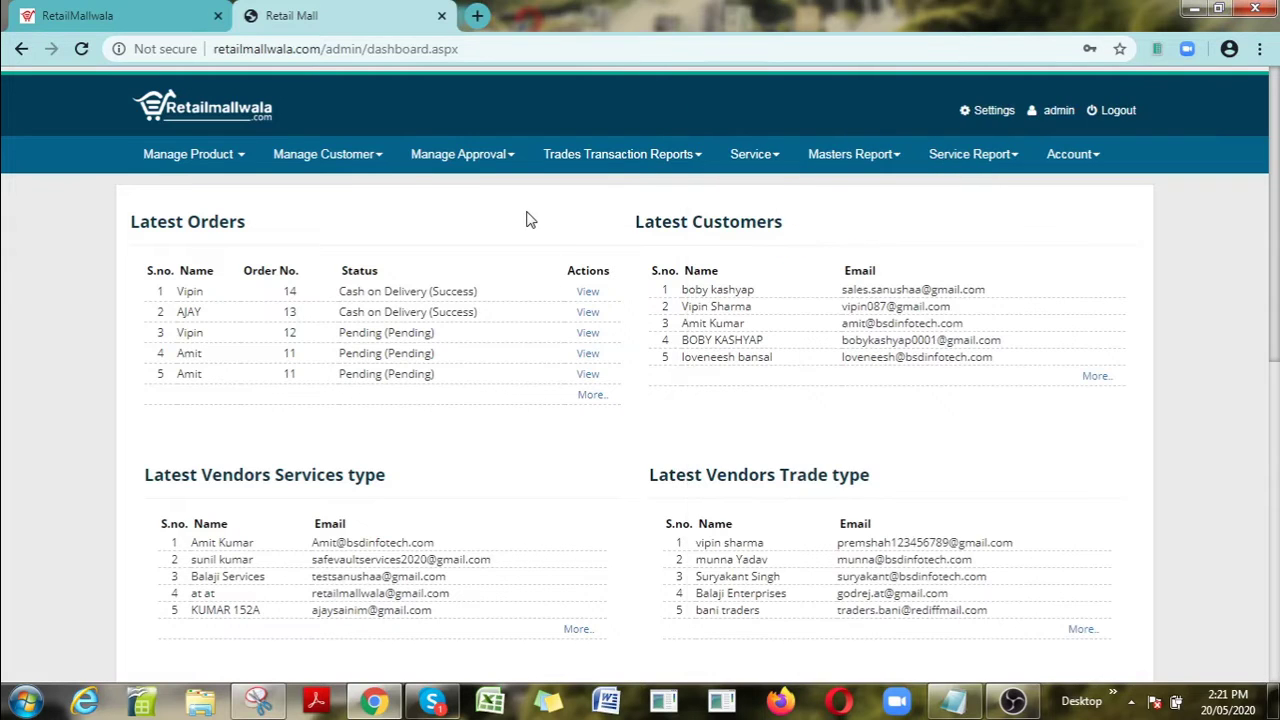
{"action": "left_click", "coordinate": [95, 12]}
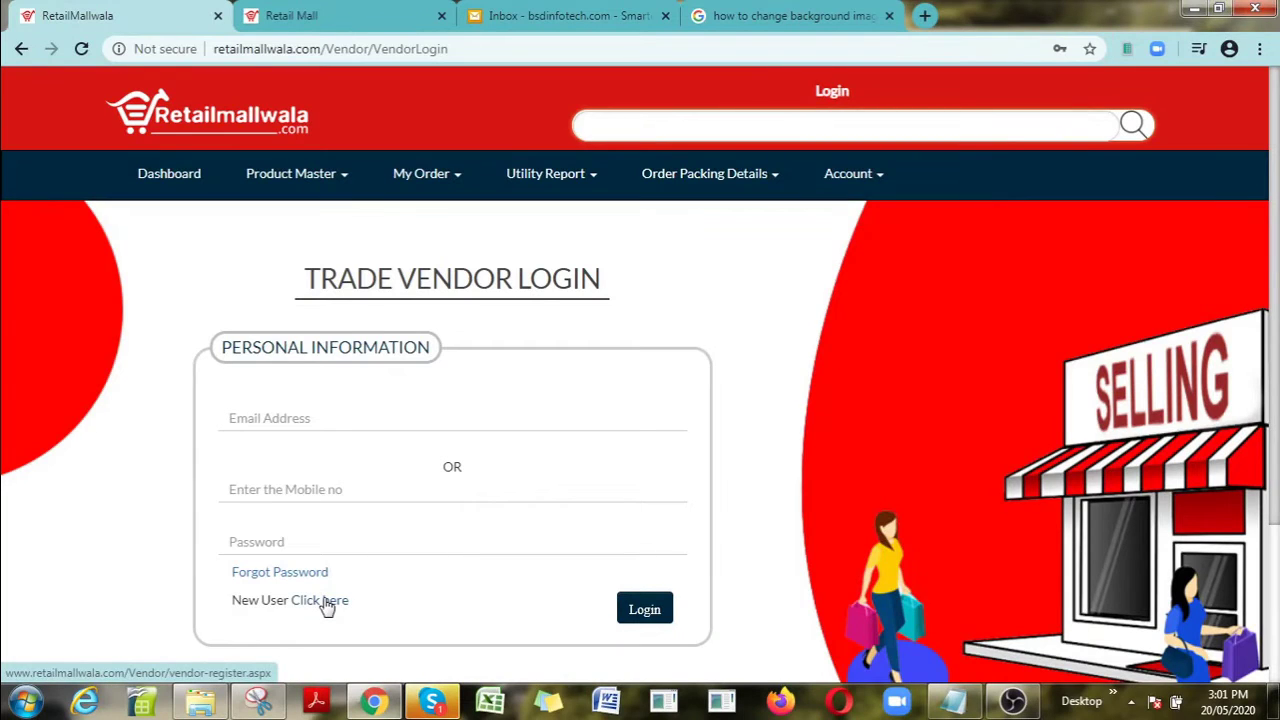
{"action": "left_click", "coordinate": [327, 603]}
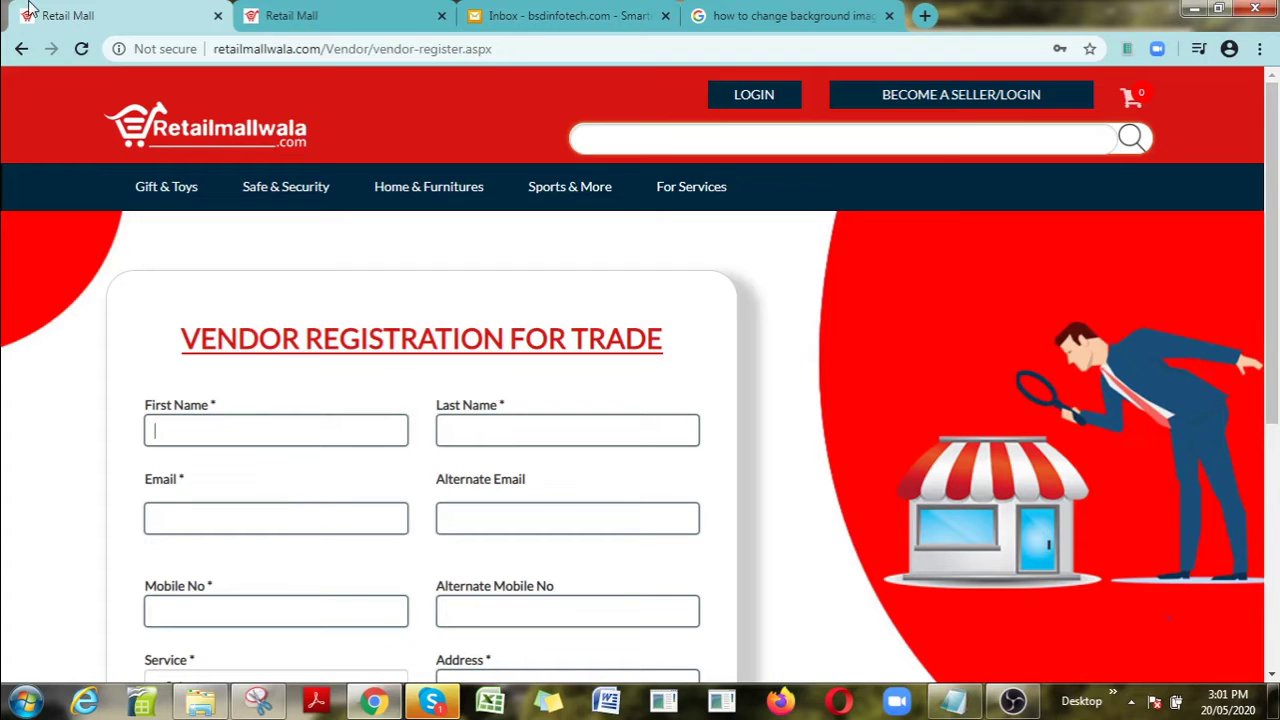
{"action": "left_click", "coordinate": [20, 50]}
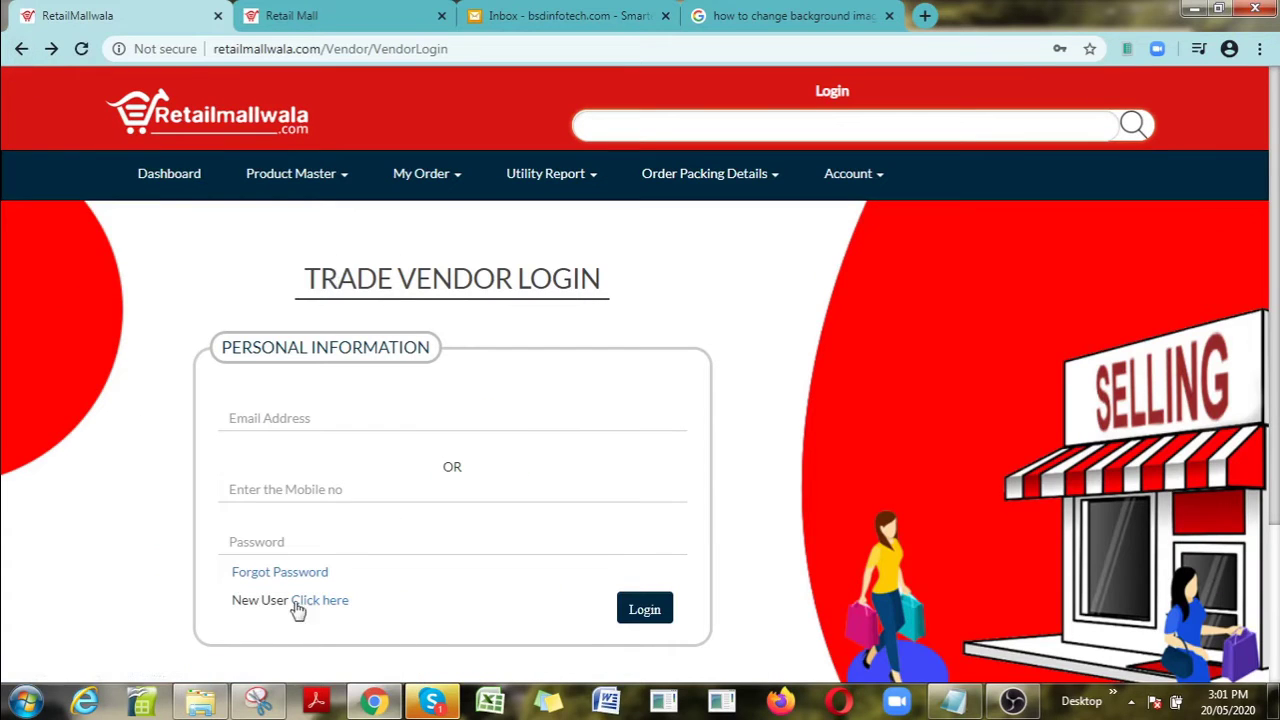
{"action": "left_click", "coordinate": [323, 608]}
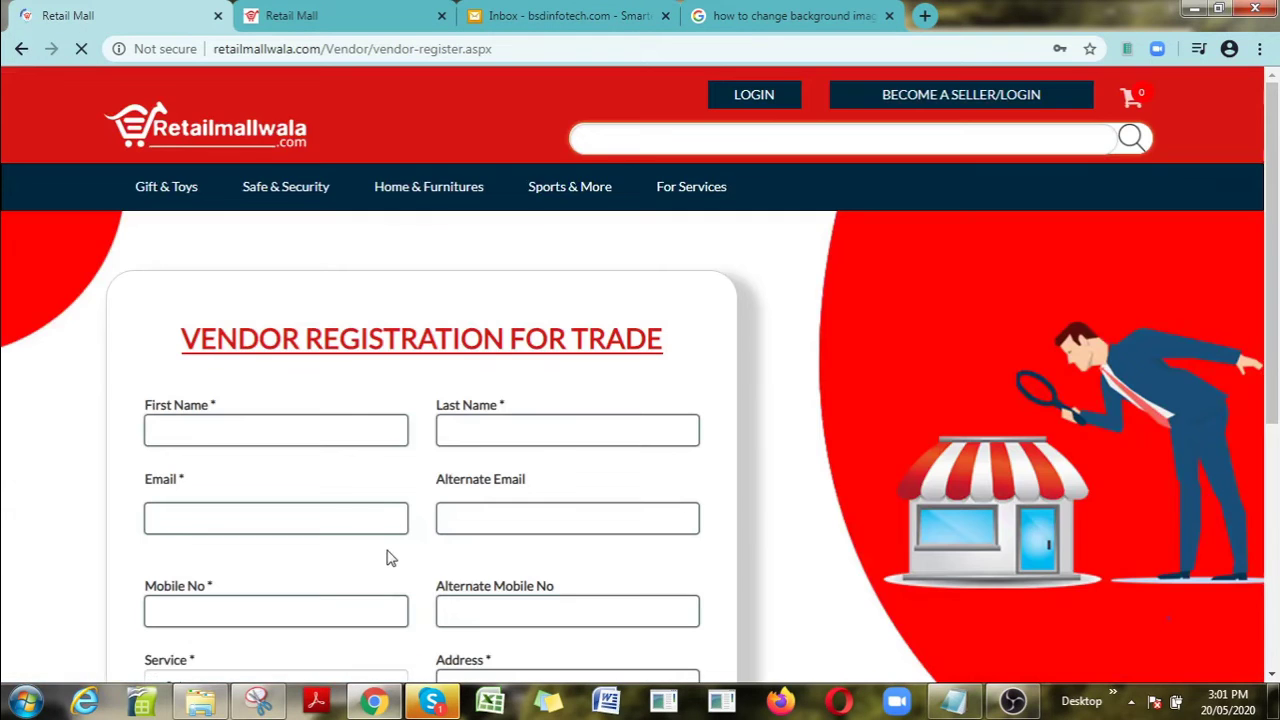
Step: Enter the vendor's first name, last name, email and mobile number
{"action": "left_click", "coordinate": [322, 440]}
{"action": "key", "text": "Tab"}
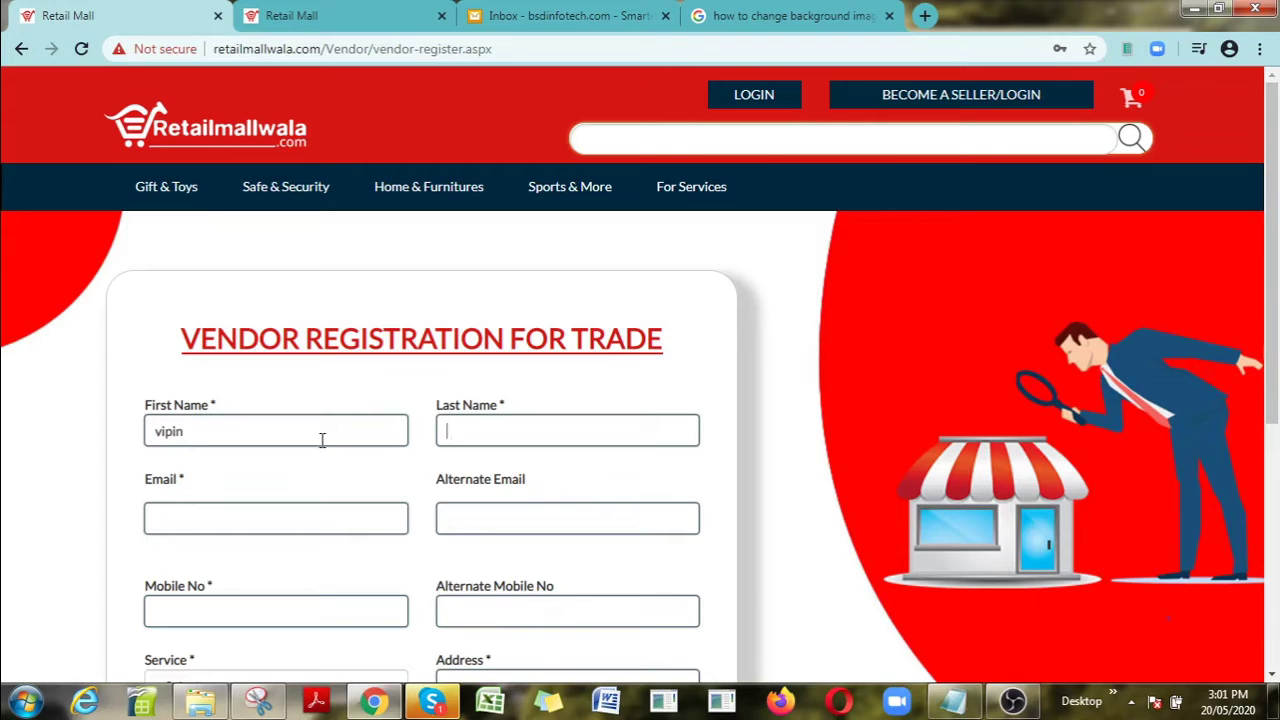
{"action": "key", "text": "Tab"}
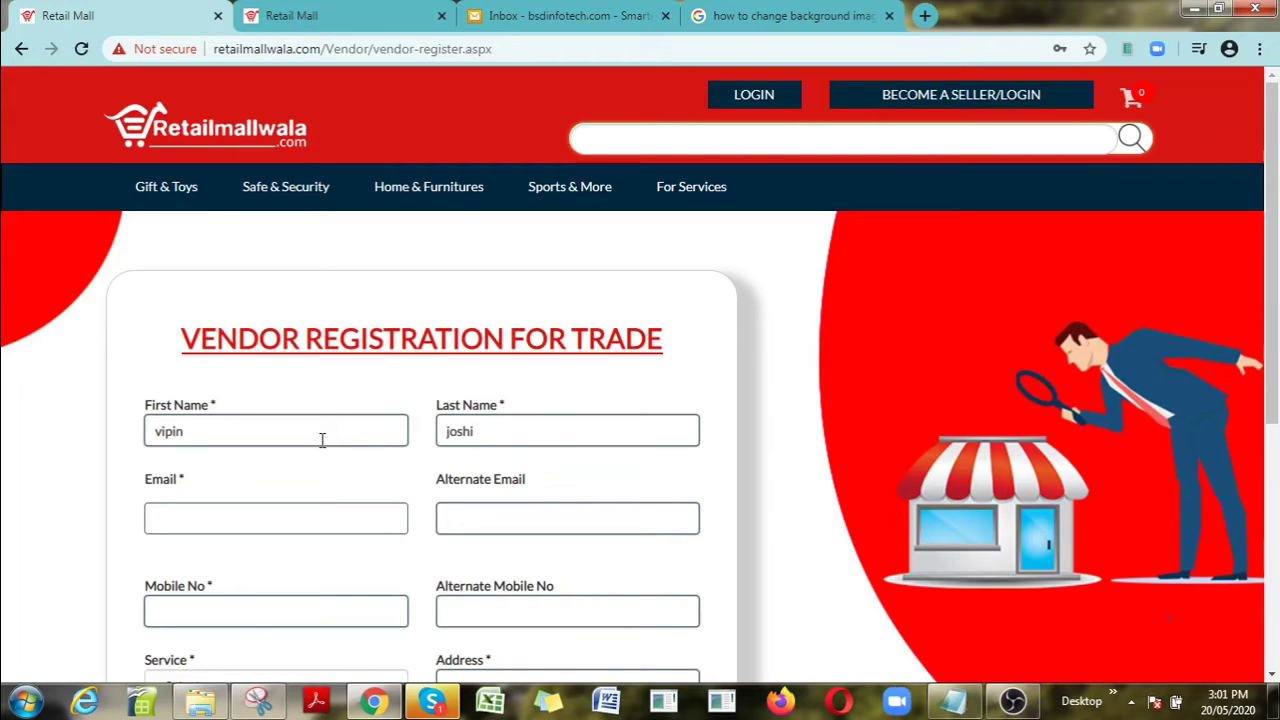
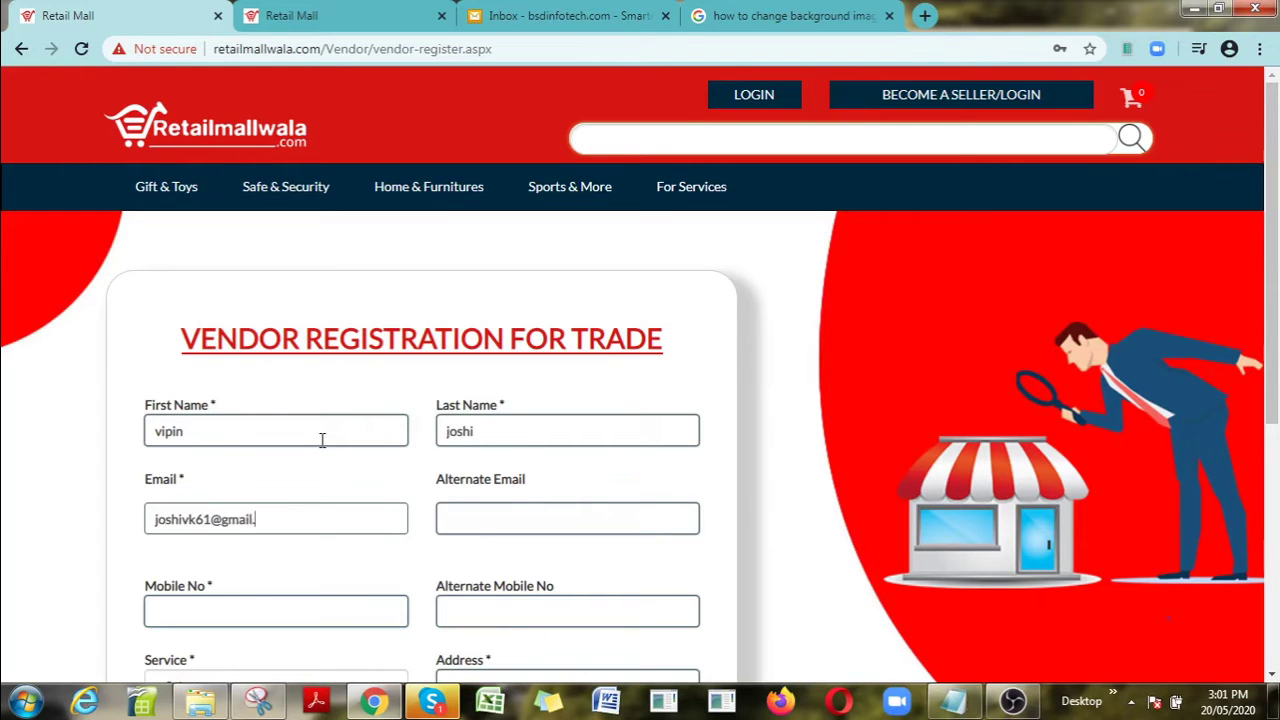
{"action": "key", "text": "Tab"}
{"action": "key", "text": "Tab"}
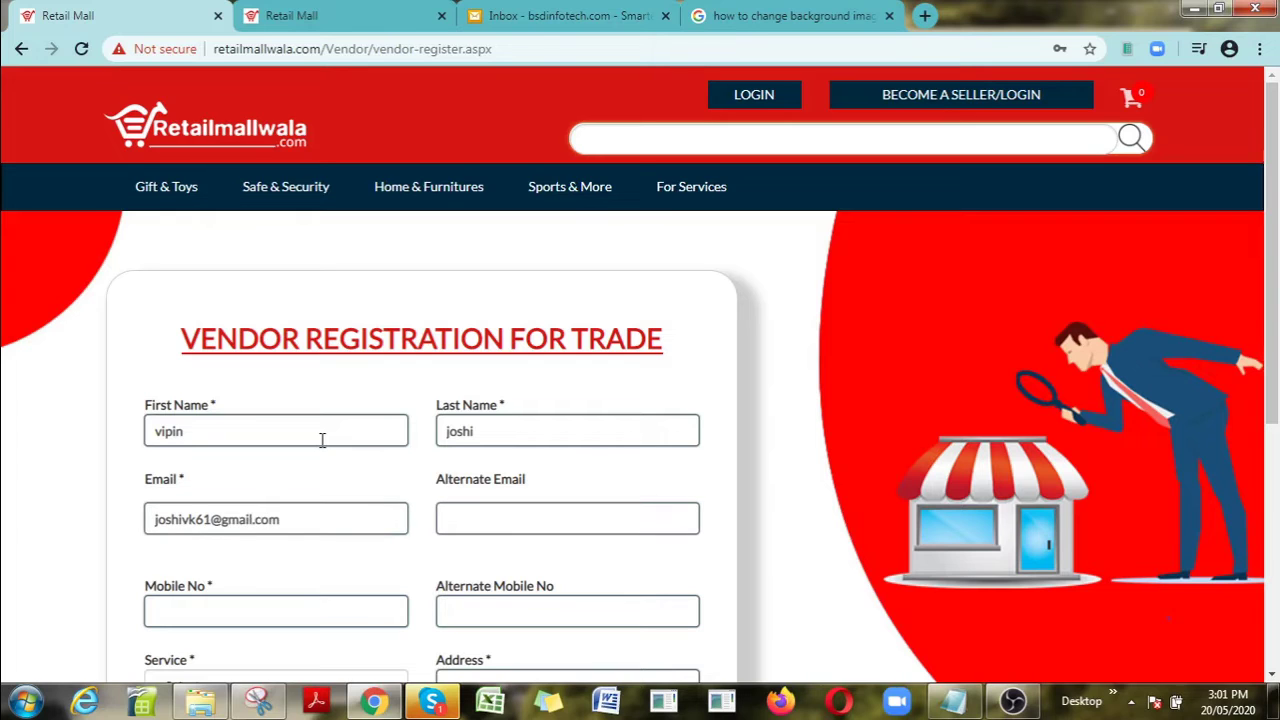
{"action": "key", "text": "Tab"}
{"action": "key", "text": "Tab"}
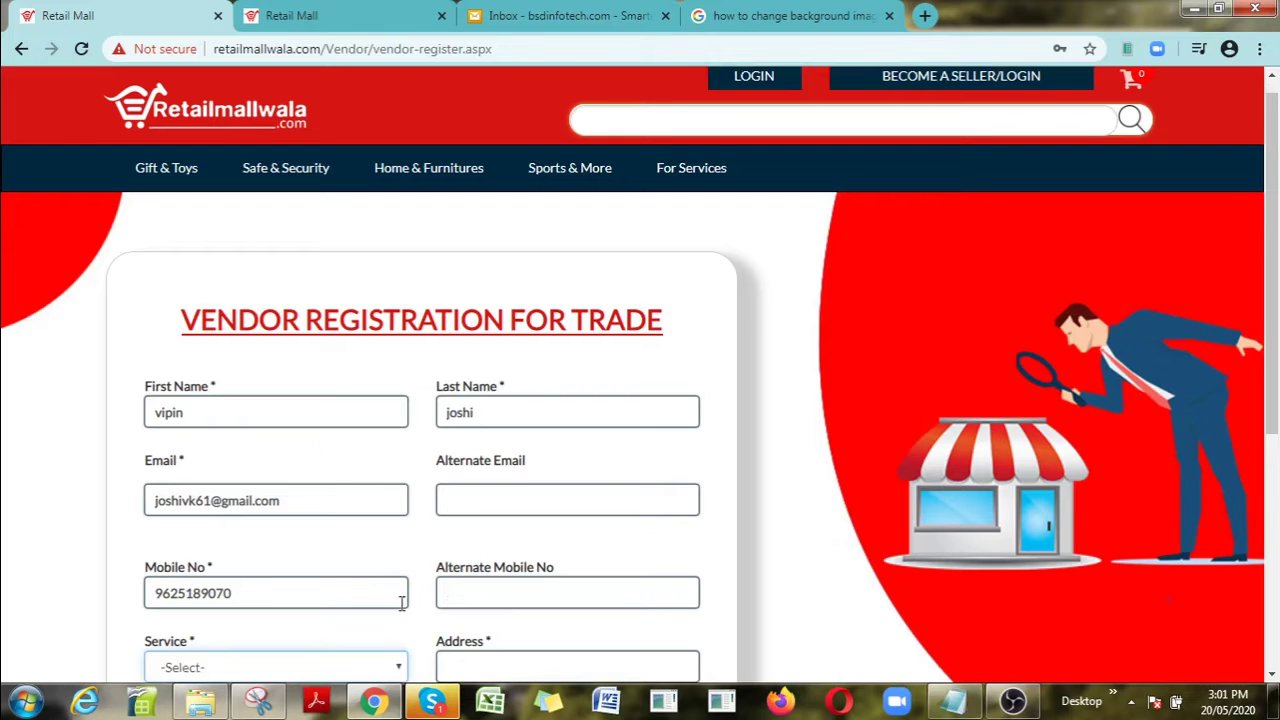
Step: Choose Traders as service, enter the address, user name and password, and select Delhi as state
{"action": "left_click", "coordinate": [388, 666]}
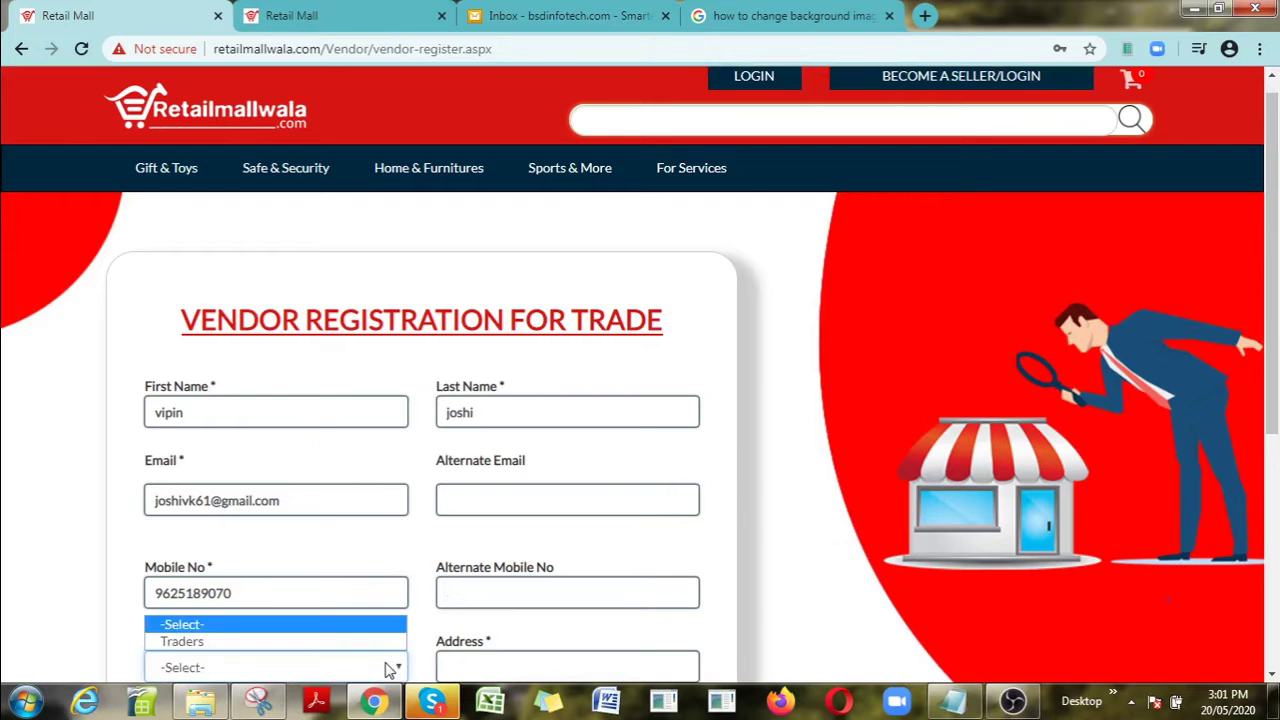
{"action": "left_click", "coordinate": [293, 642]}
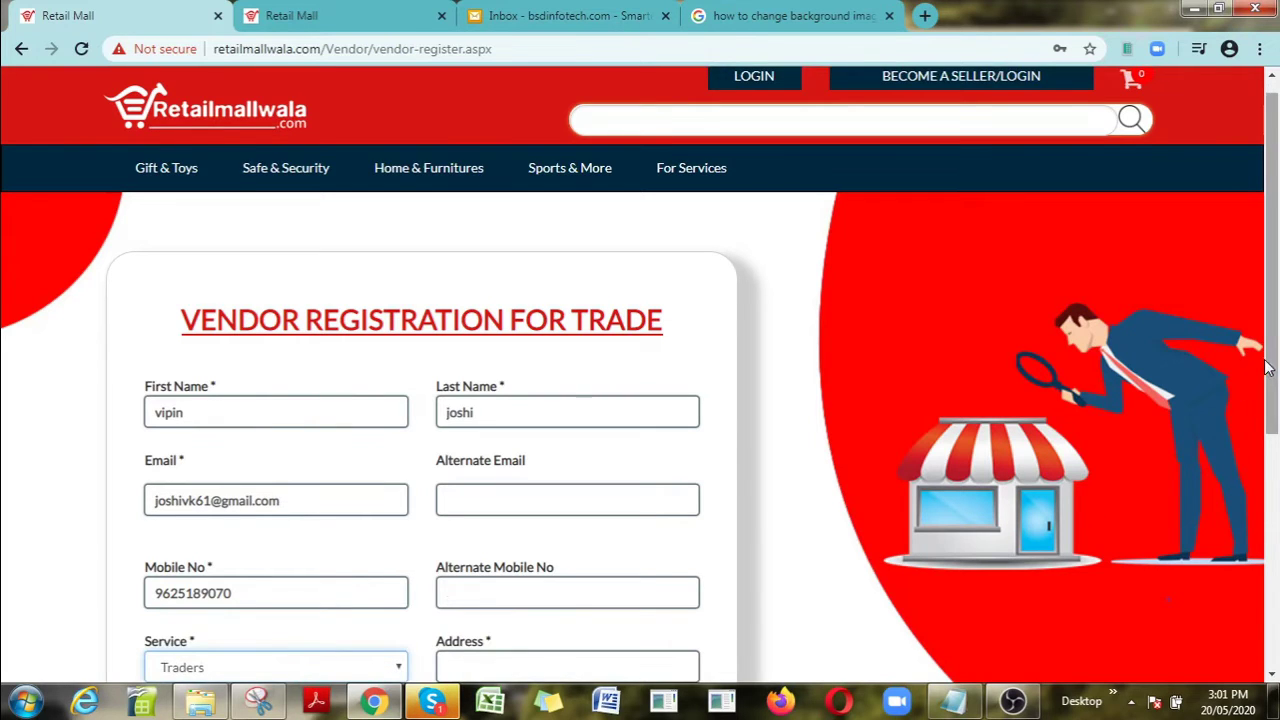
{"action": "left_click_drag", "start_coordinate": [1270, 370], "coordinate": [1270, 502]}
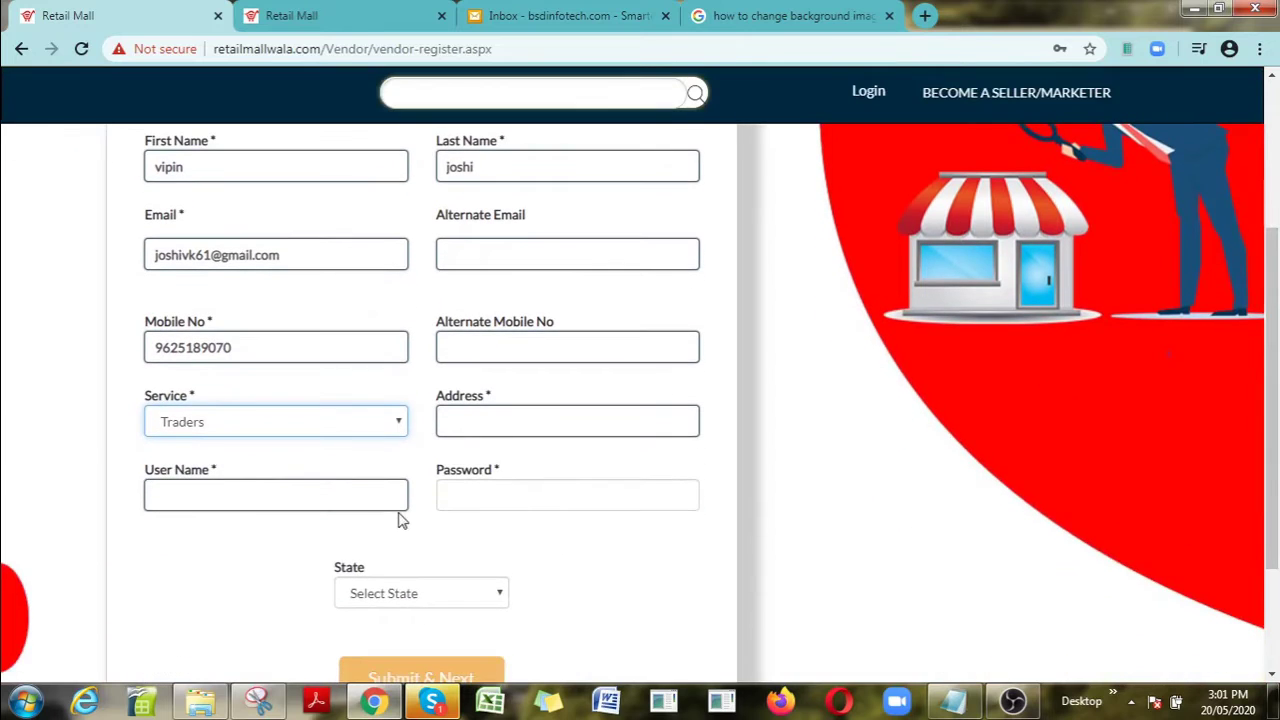
{"action": "left_click", "coordinate": [495, 422]}
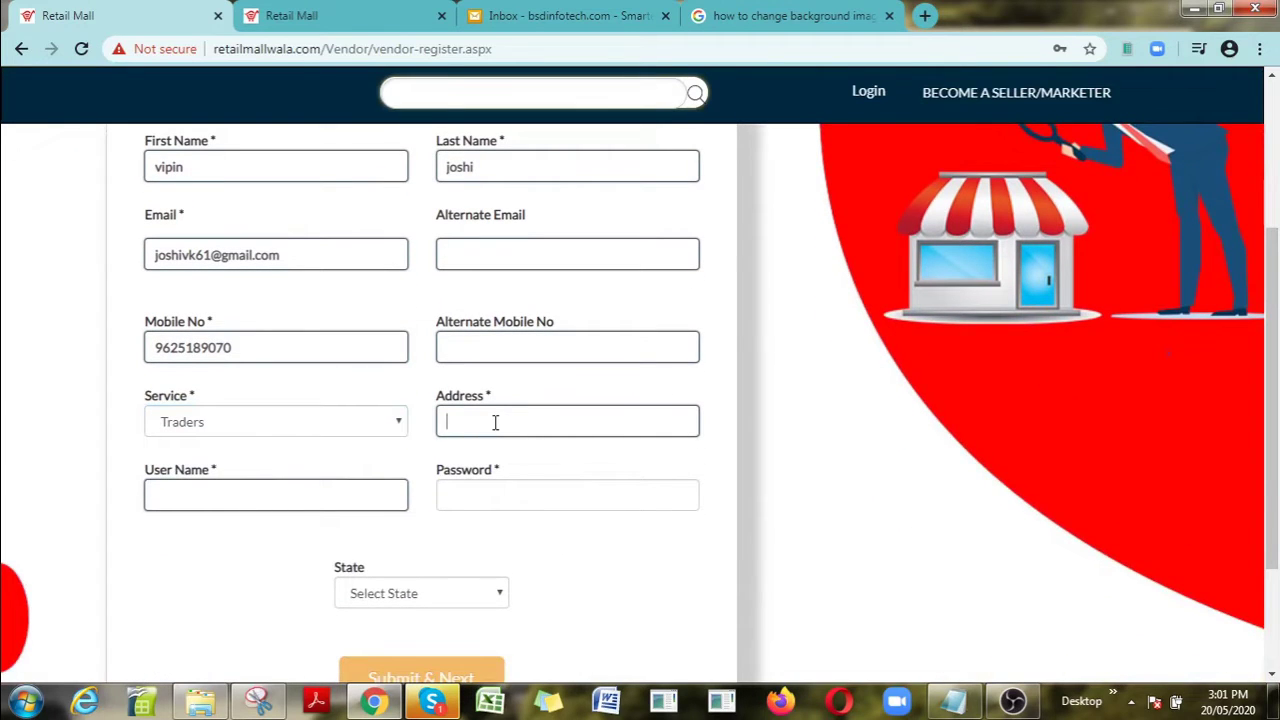
{"action": "type", "text": "new delhi"}
{"action": "key", "text": "Tab"}
{"action": "type", "text": "vj"}
{"action": "key", "text": "Tab"}
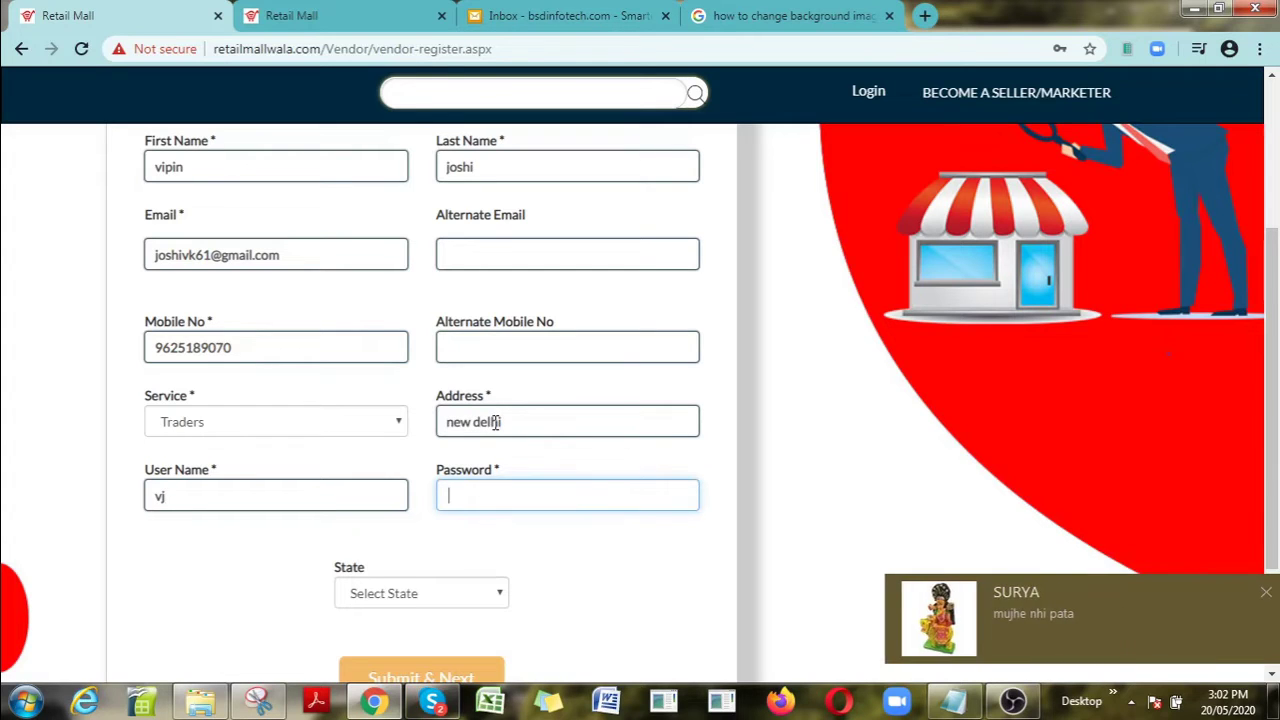
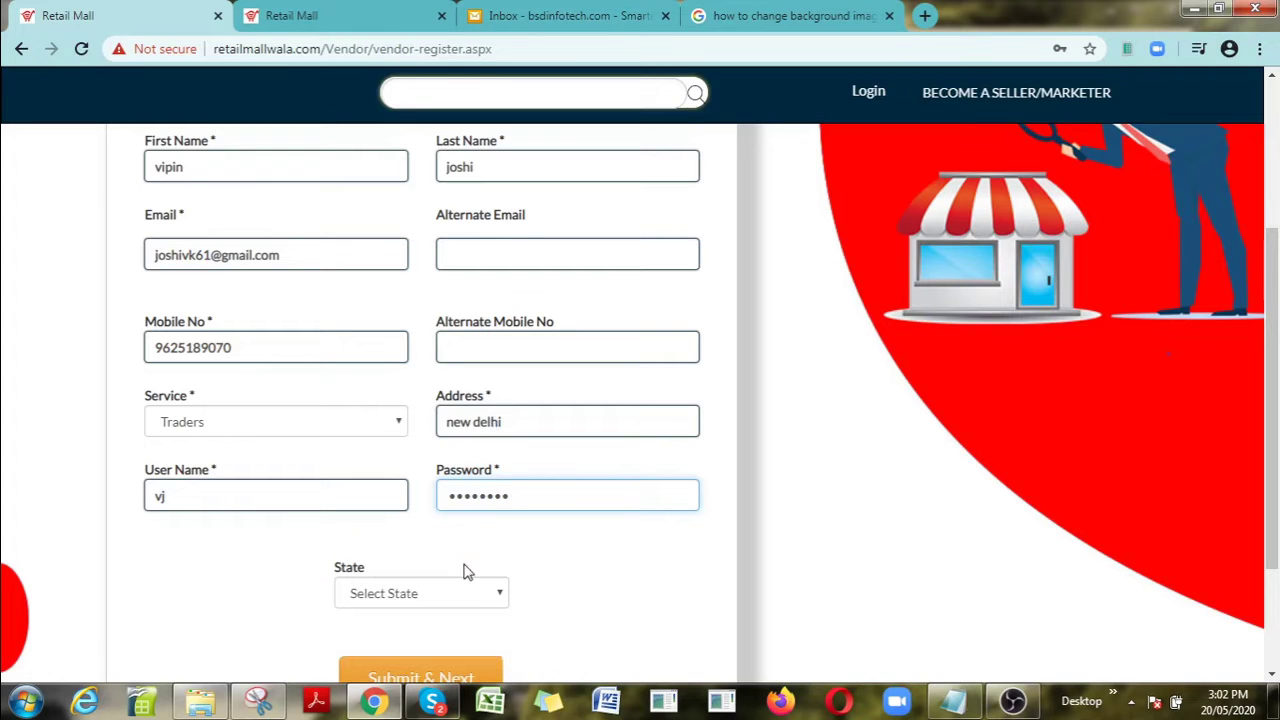
{"action": "left_click", "coordinate": [470, 595]}
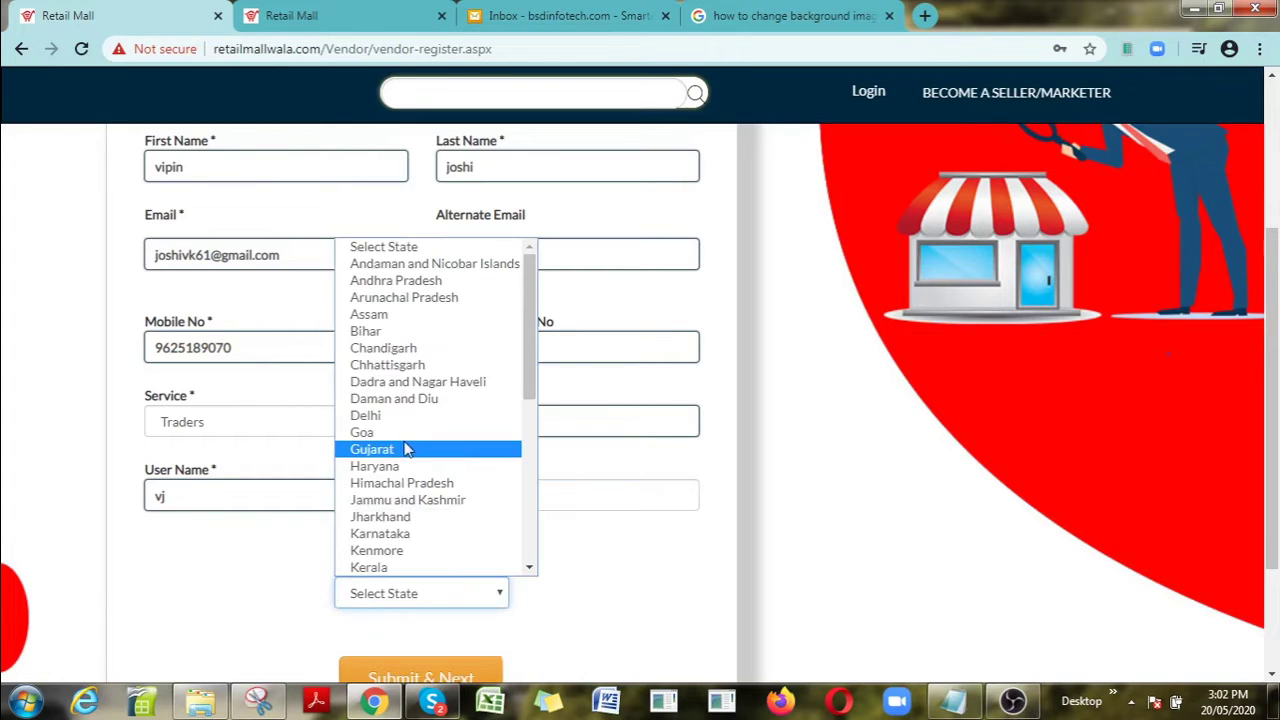
{"action": "left_click", "coordinate": [389, 415]}
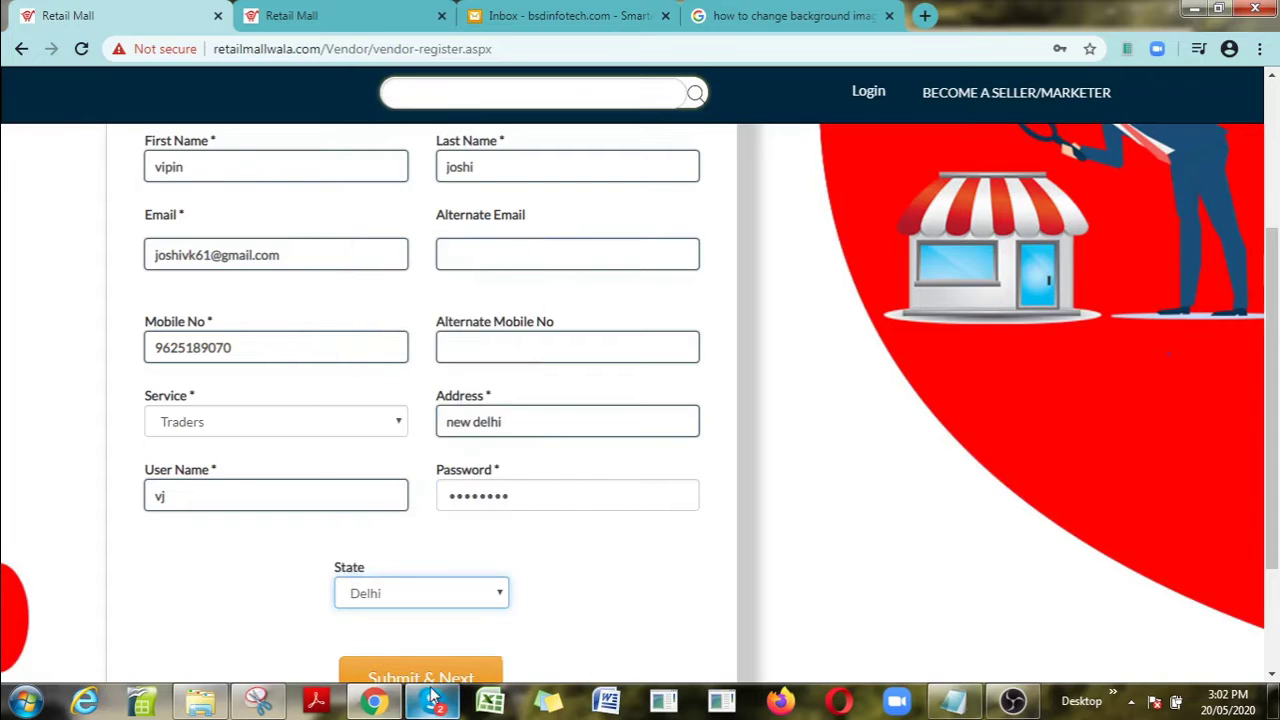
Step: Submit the registration with Submit & Next and save the new vendor login in Chrome
{"action": "left_click", "coordinate": [436, 678]}
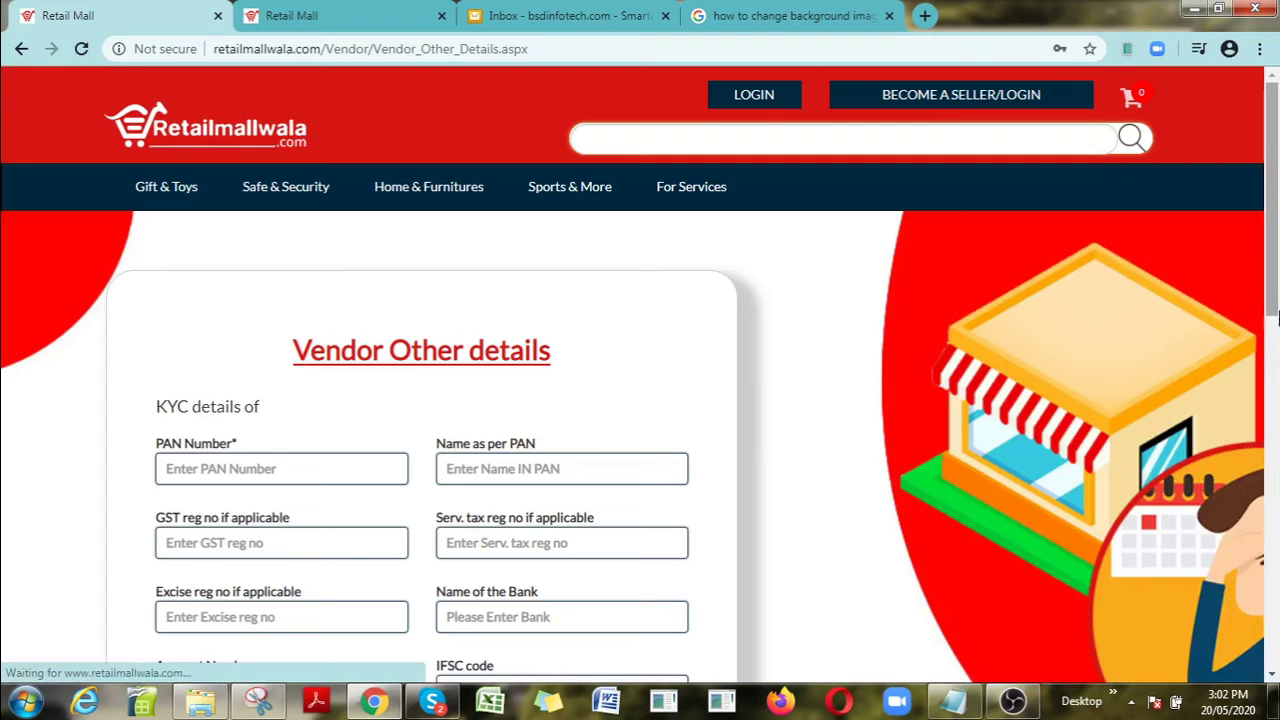
{"action": "scroll", "coordinate": [1274, 303], "scroll_direction": "down", "scroll_amount": 1}
{"action": "scroll", "coordinate": [1274, 303], "scroll_direction": "down", "scroll_amount": 1}
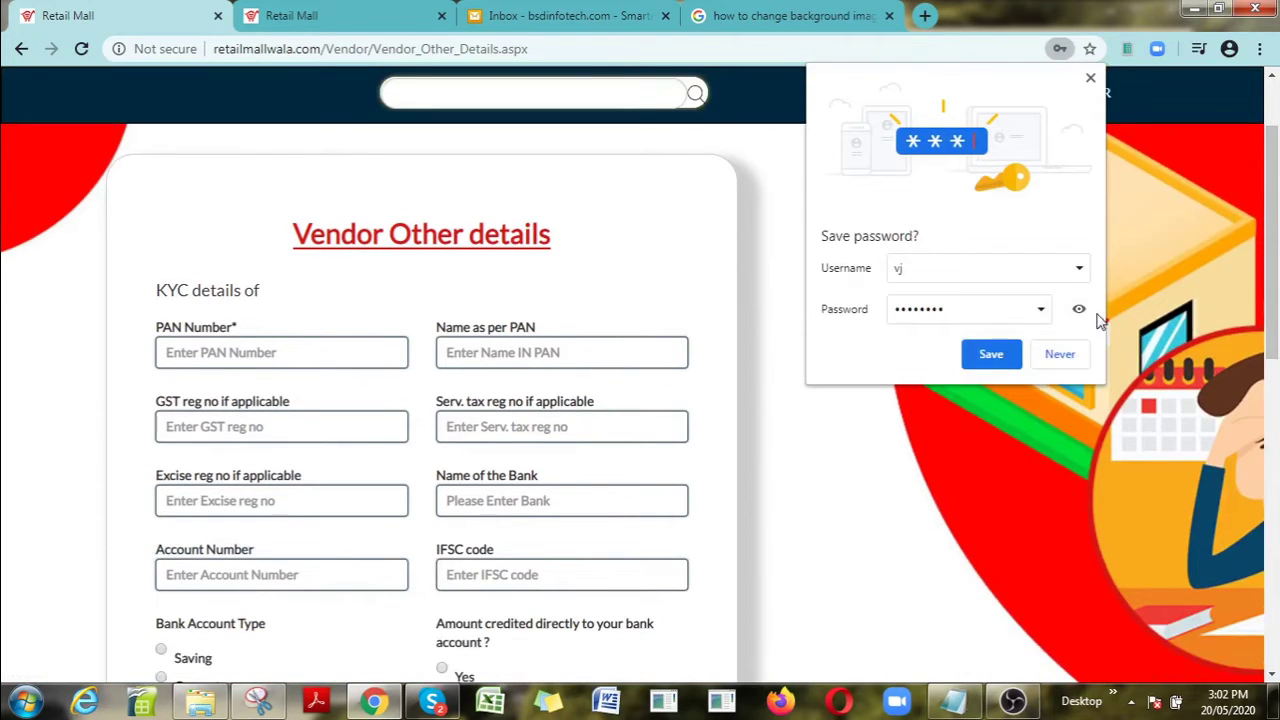
{"action": "left_click", "coordinate": [991, 354]}
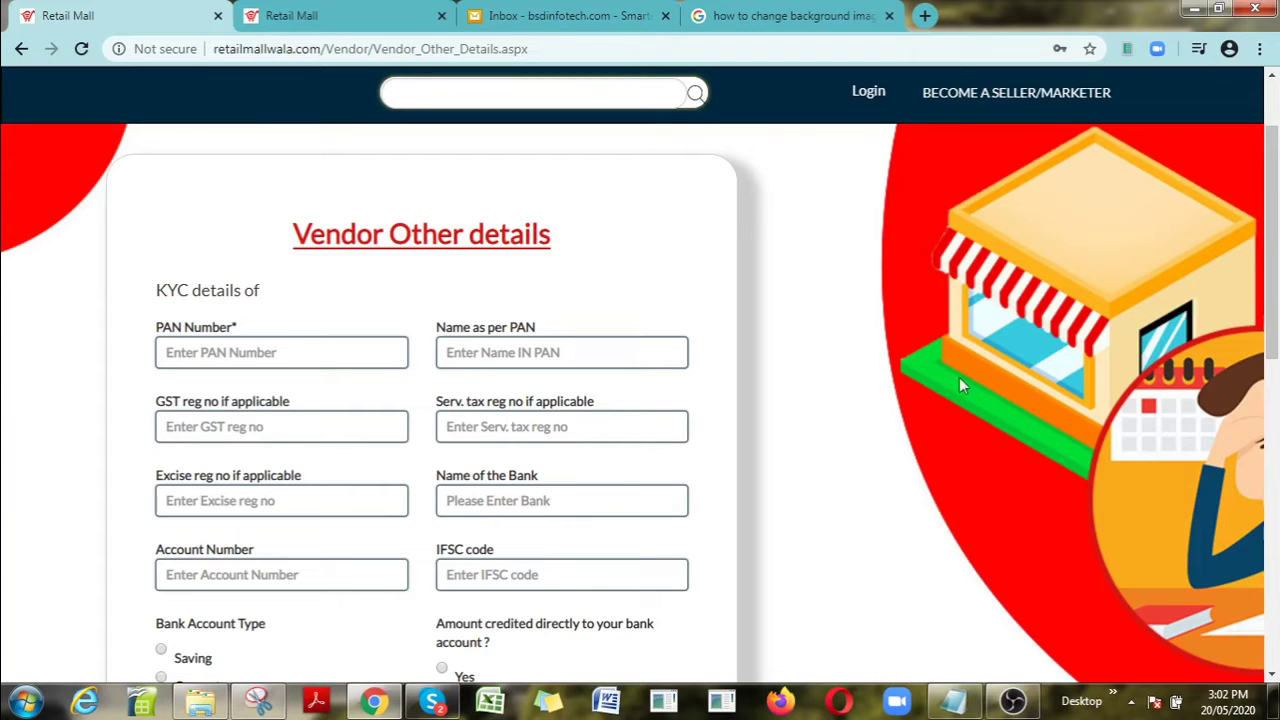
Step: Enter the PAN number, name as per PAN, and GST, service tax and excise registration numbers
{"action": "left_click", "coordinate": [328, 351]}
{"action": "type", "text": "hefhuofuuo"}
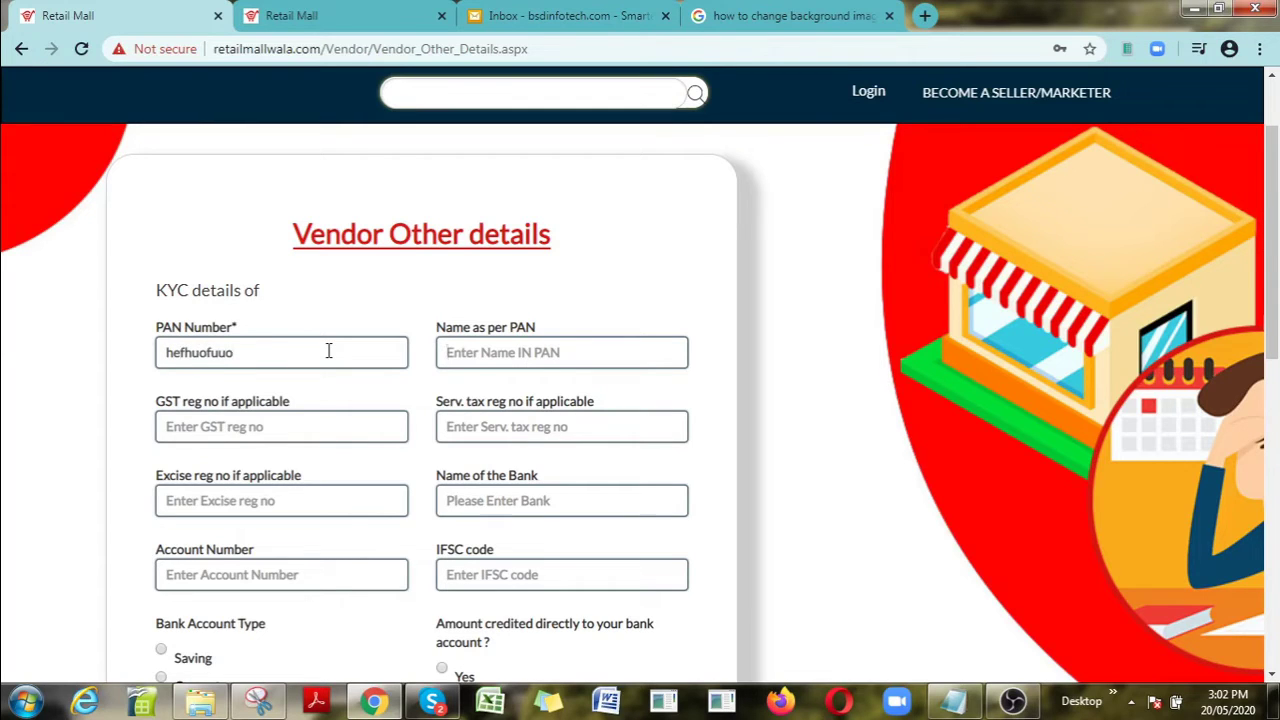
{"action": "key", "text": "Tab"}
{"action": "type", "text": "sdhfosdhfiohdhidfsh"}
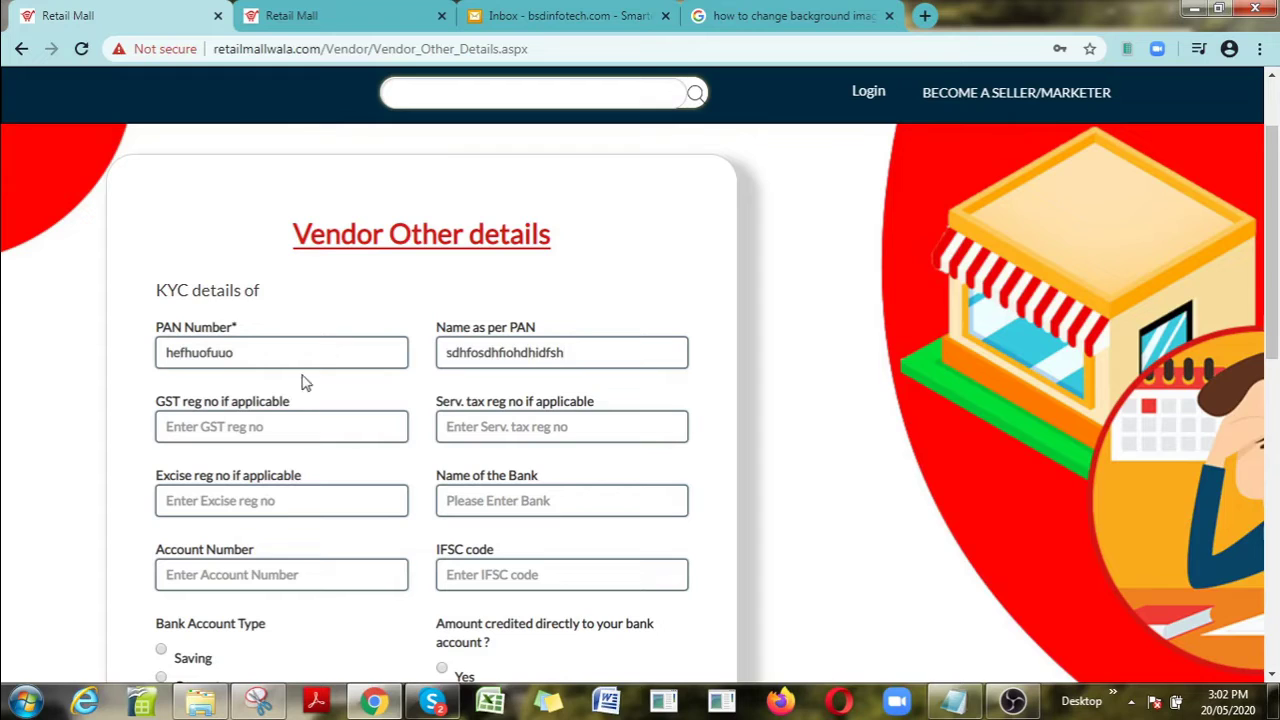
{"action": "left_click", "coordinate": [294, 423]}
{"action": "type", "text": "4545"}
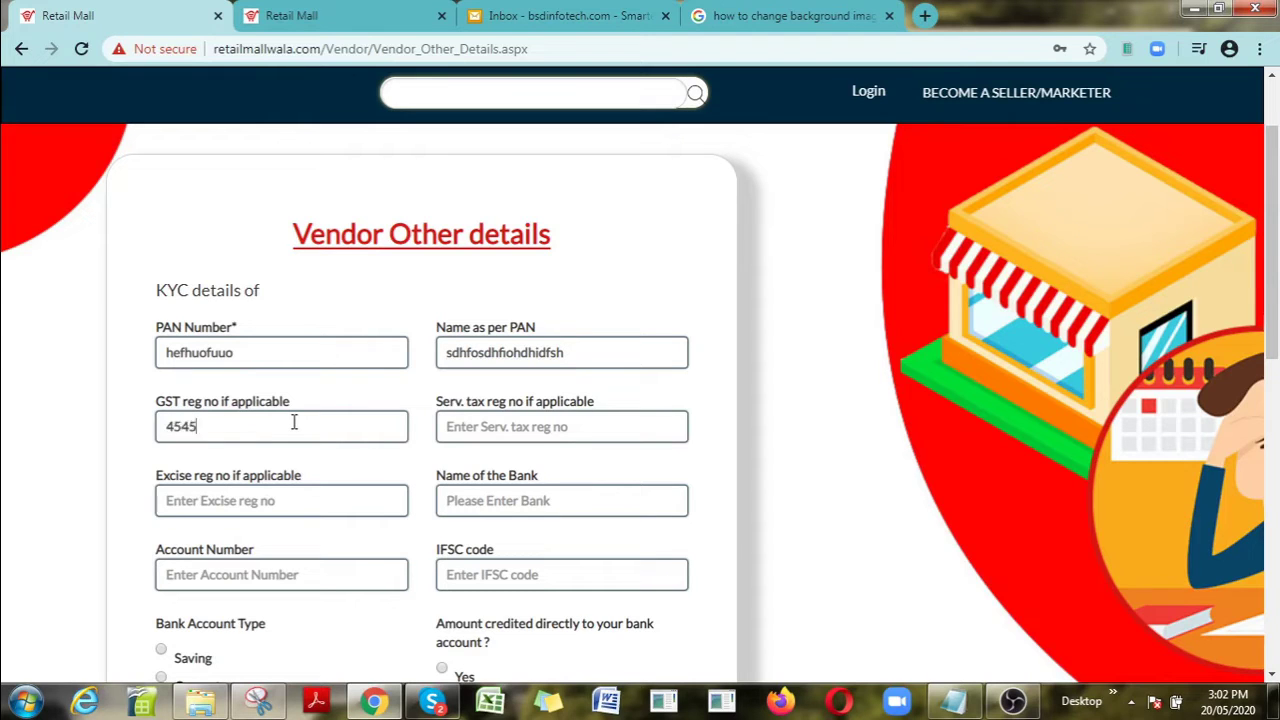
{"action": "type", "text": "6445"}
{"action": "left_click", "coordinate": [463, 428]}
{"action": "type", "text": "4646464"}
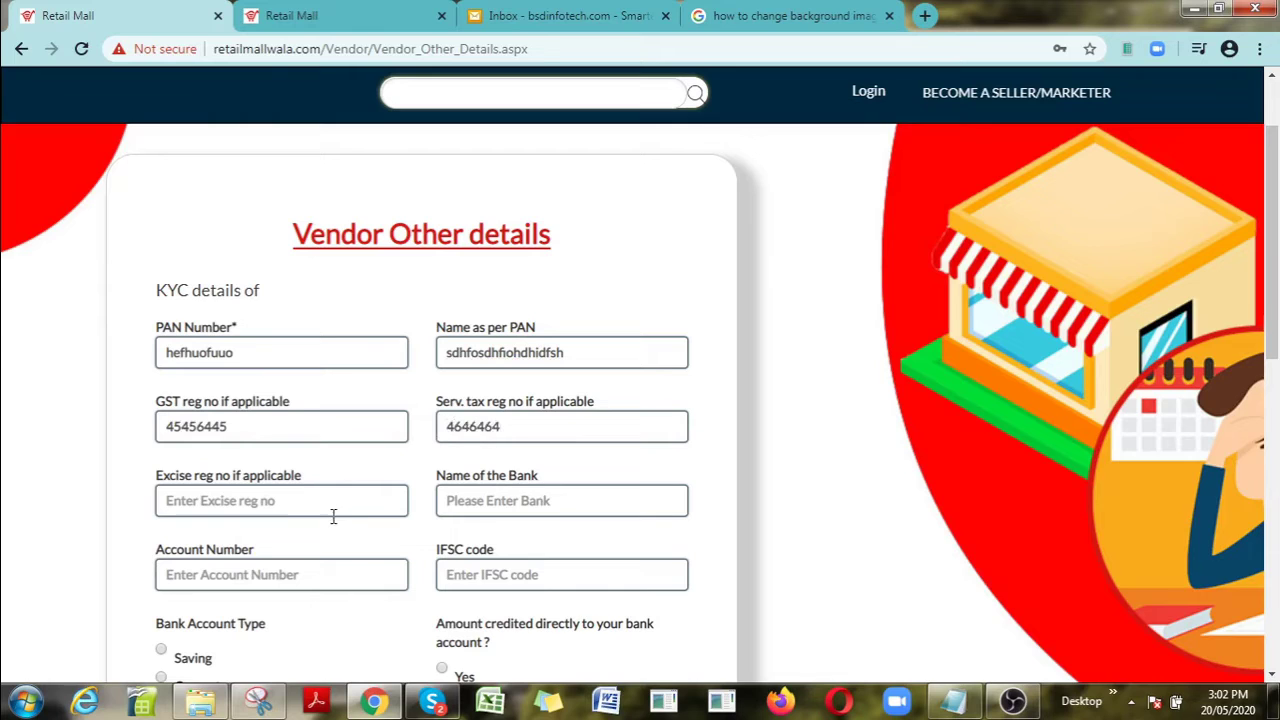
{"action": "left_click", "coordinate": [326, 515]}
{"action": "type", "text": "asdhashdoh"}
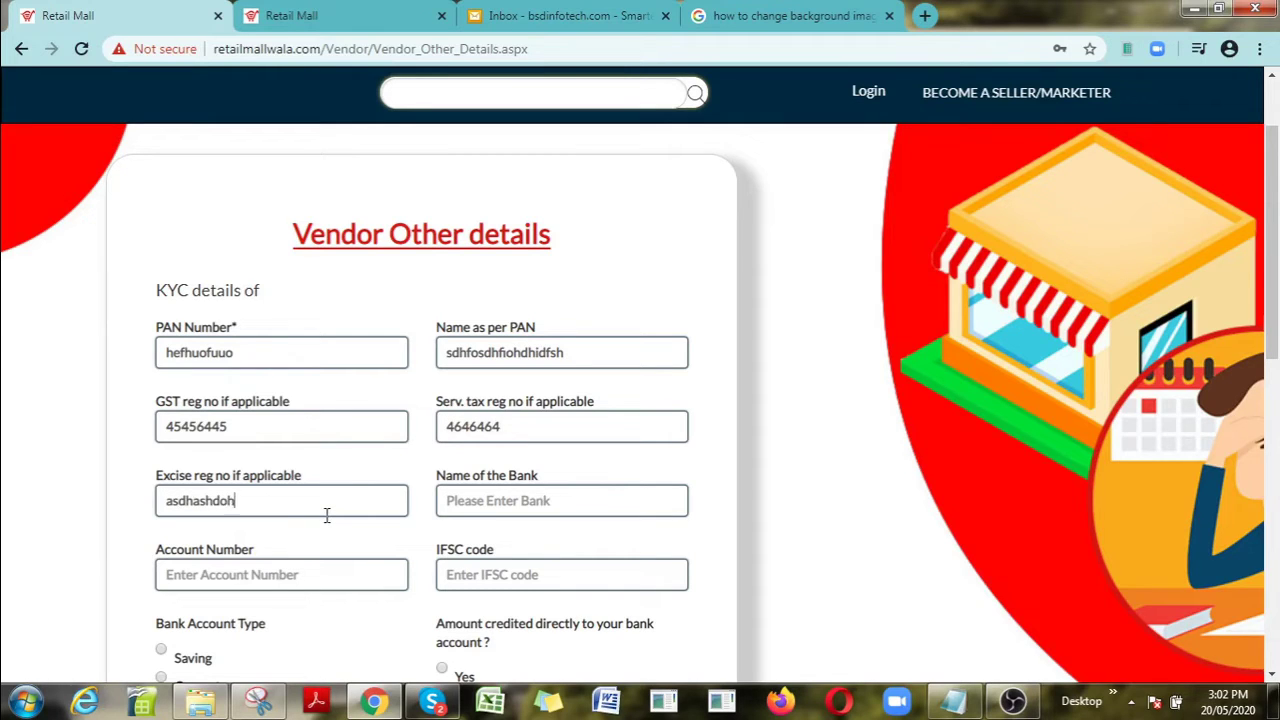
Step: Enter bank name sbi, the bank account number and IFSC code 5548787
{"action": "left_click", "coordinate": [527, 498]}
{"action": "type", "text": "sbi"}
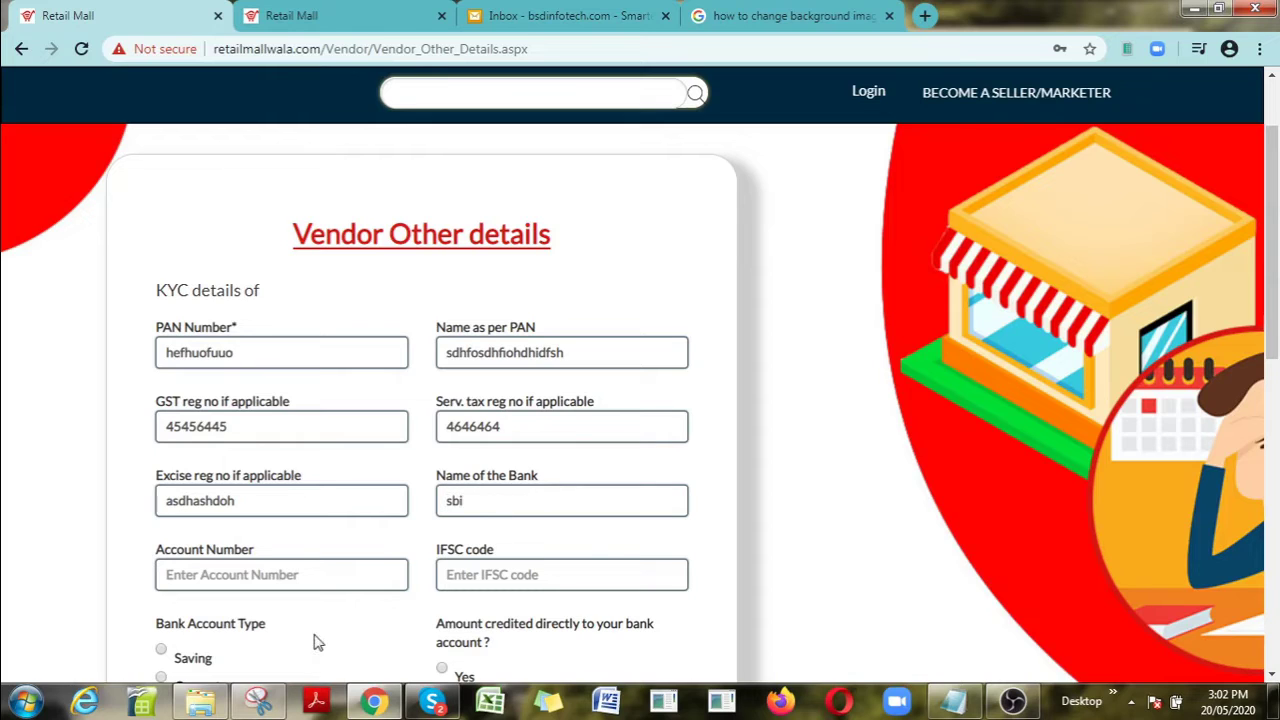
{"action": "left_click", "coordinate": [310, 588]}
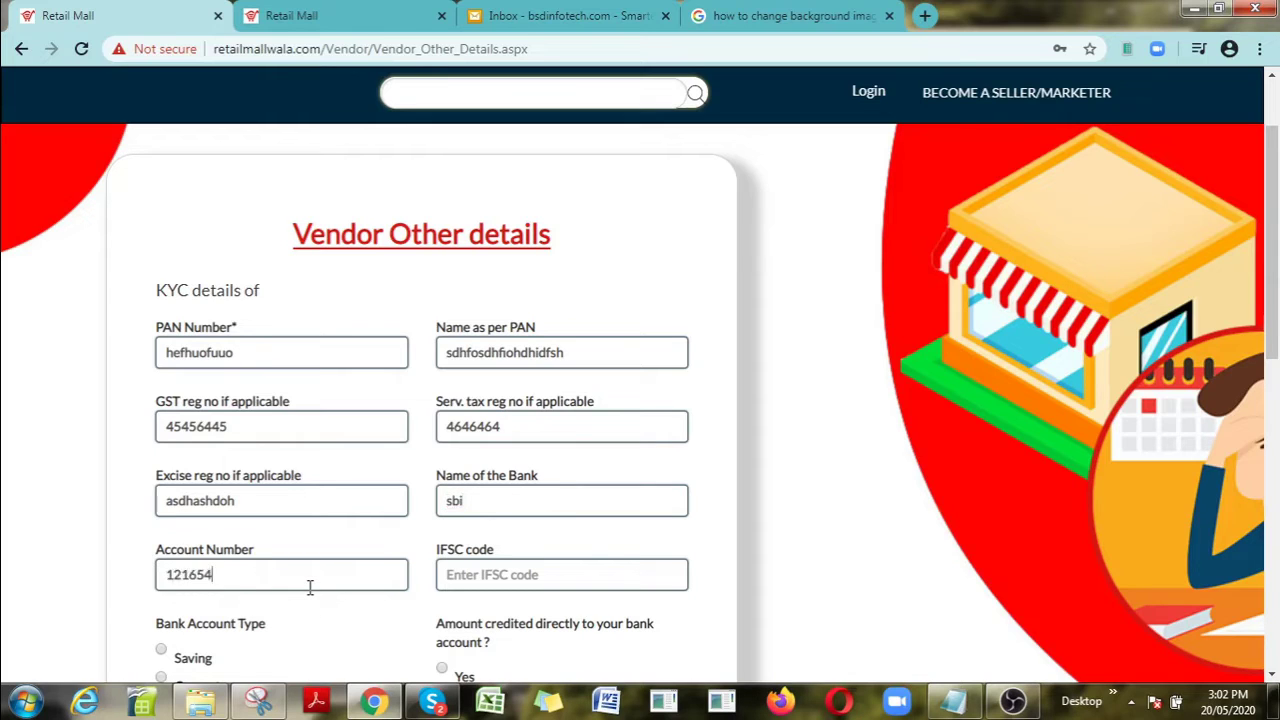
{"action": "left_click", "coordinate": [486, 574]}
{"action": "type", "text": "5548787"}
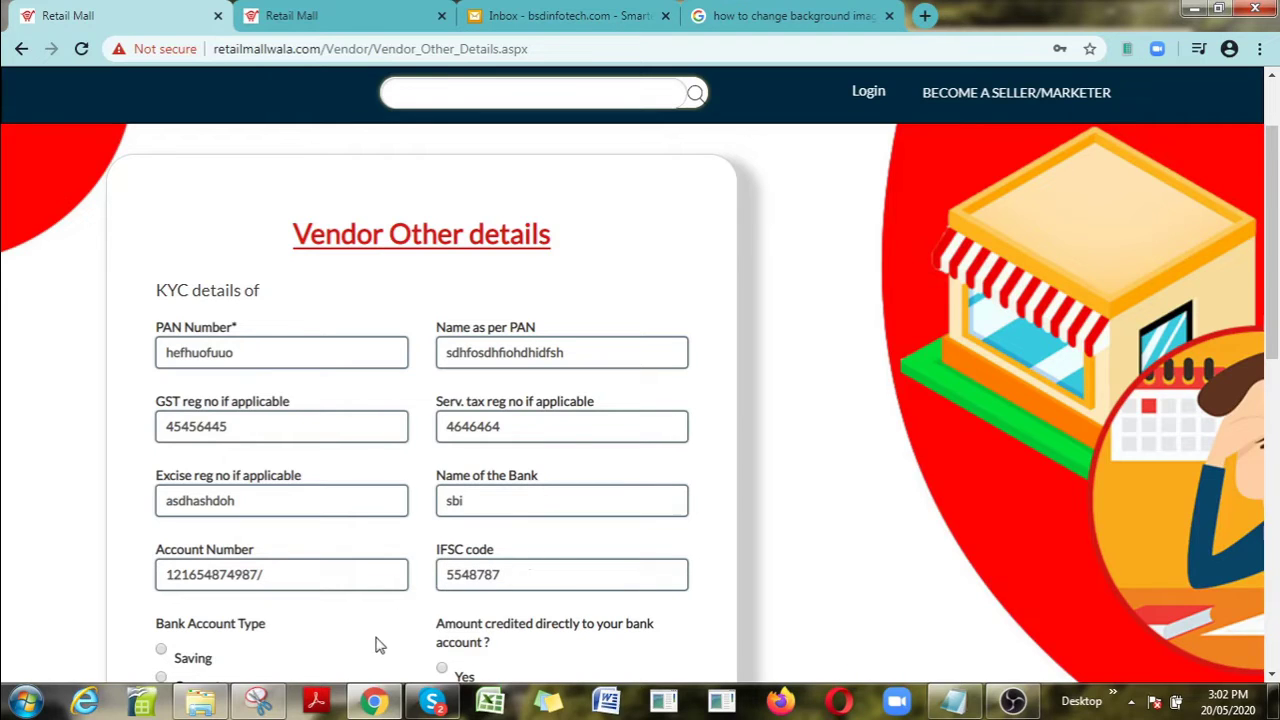
{"action": "left_click_drag", "start_coordinate": [1275, 341], "coordinate": [1275, 461]}
Step: Set the account type to Saving and fill contact person 1's name, phone, email and designation 121
{"action": "left_click", "coordinate": [1267, 598]}
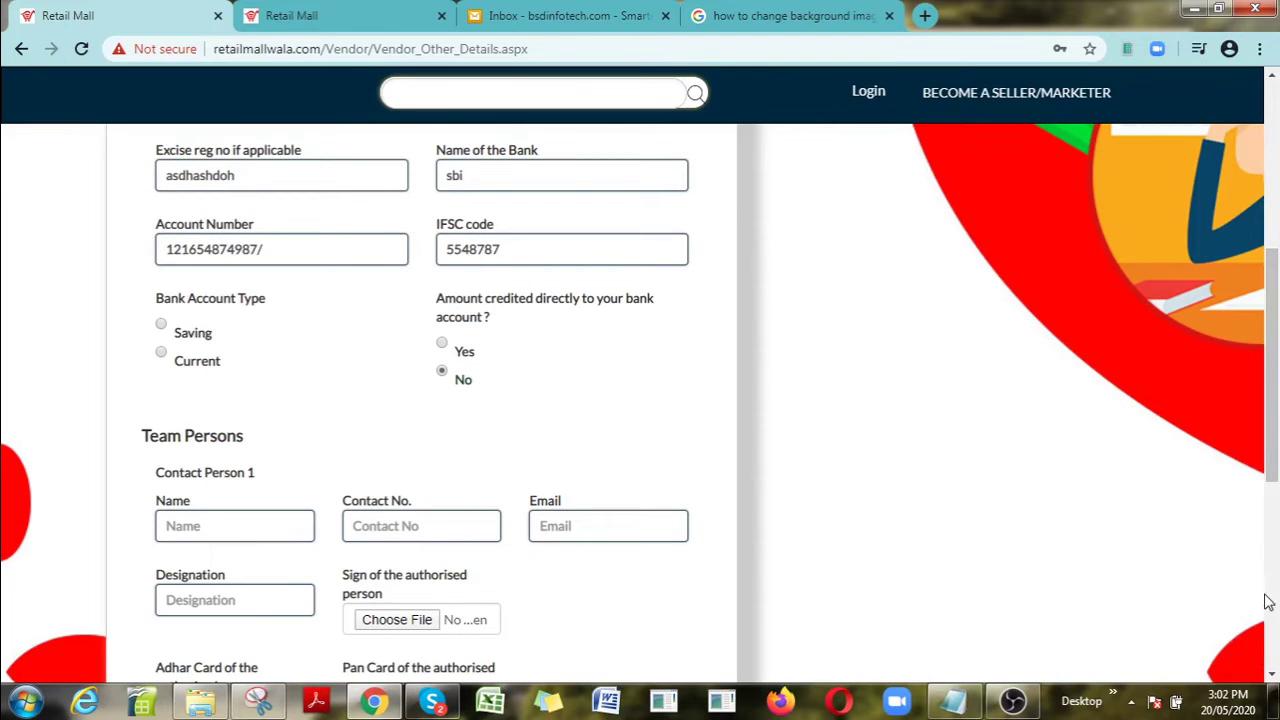
{"action": "left_click", "coordinate": [163, 326]}
{"action": "type", "text": "vi"}
{"action": "key", "text": "BackSpace"}
{"action": "key", "text": "BackSpace"}
{"action": "type", "text": "nam"}
{"action": "type", "text": "am"}
{"action": "key", "text": "BackSpace"}
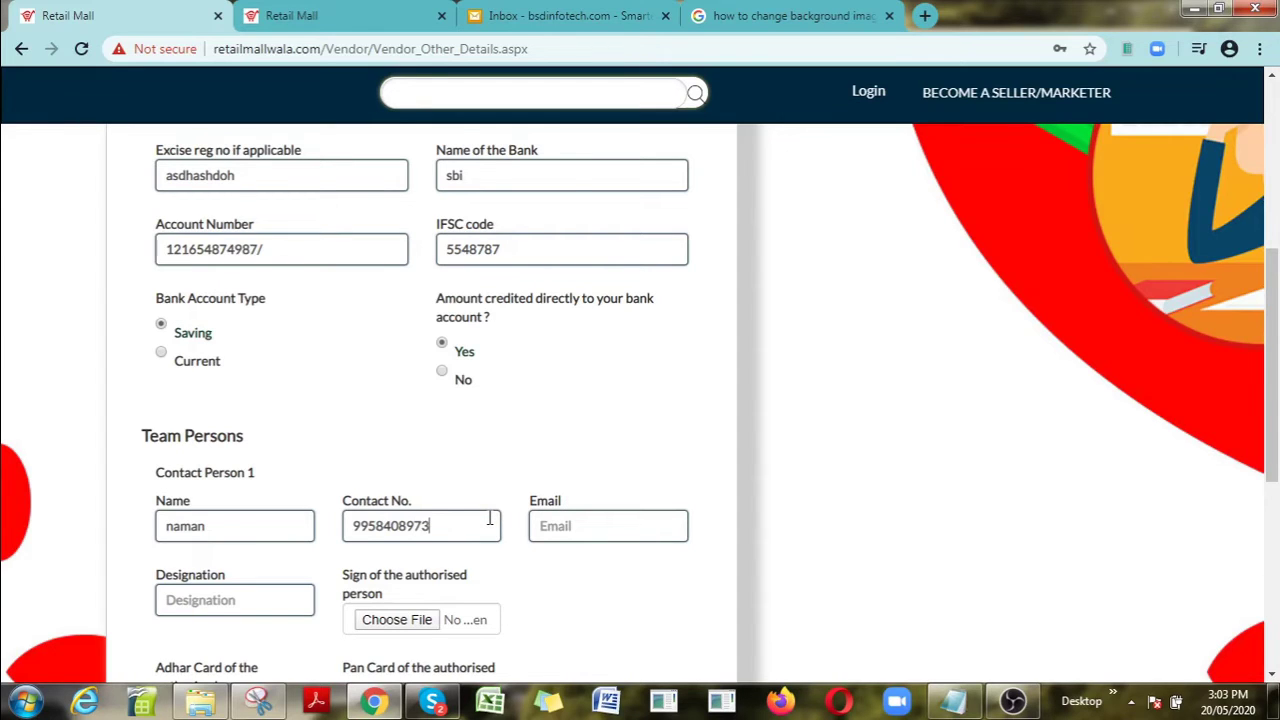
{"action": "left_click", "coordinate": [556, 526]}
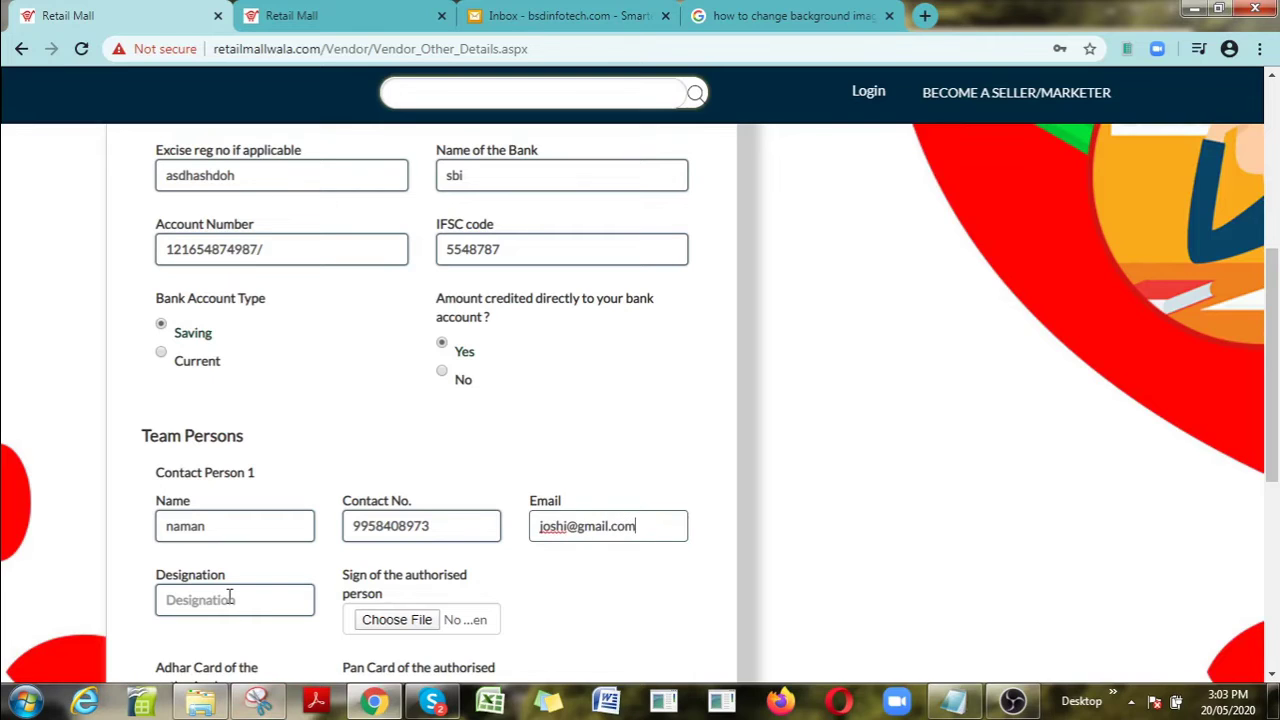
{"action": "left_click", "coordinate": [229, 598]}
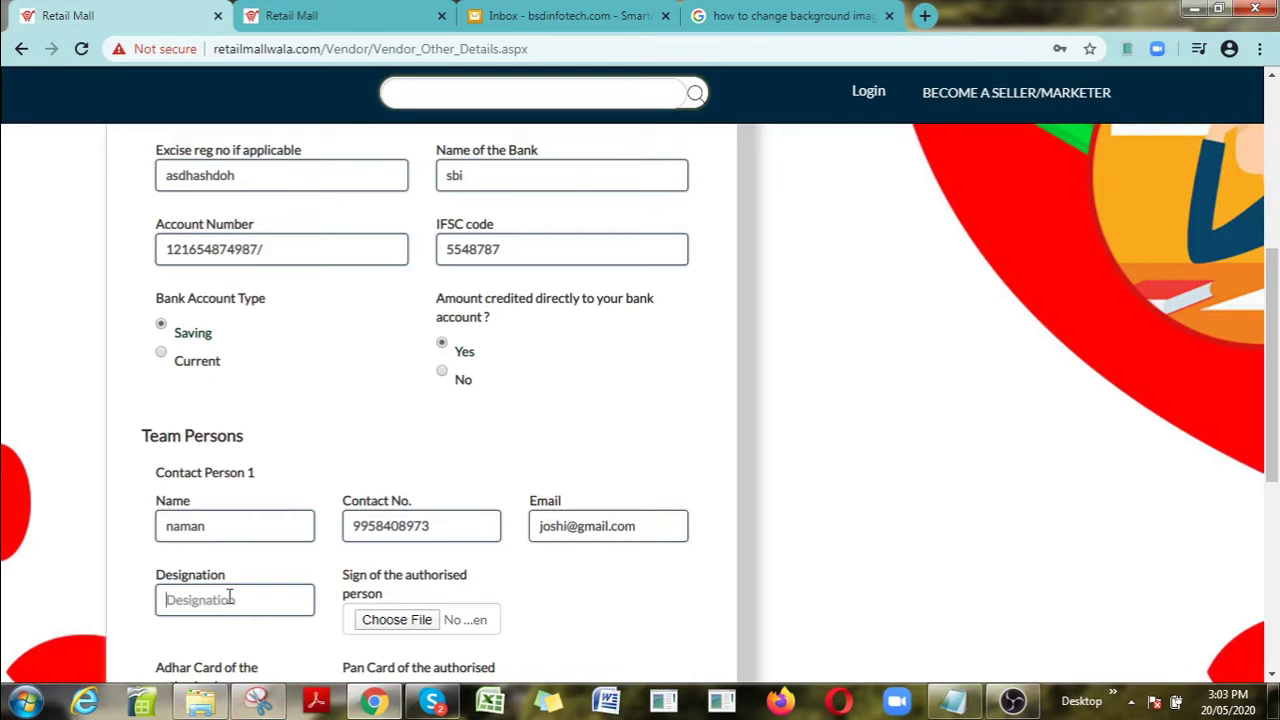
{"action": "type", "text": "121"}
Step: Upload bc4 as the signature, bc5 as the Adhar Card and bd1 as the Pan Card
{"action": "left_click", "coordinate": [391, 620]}
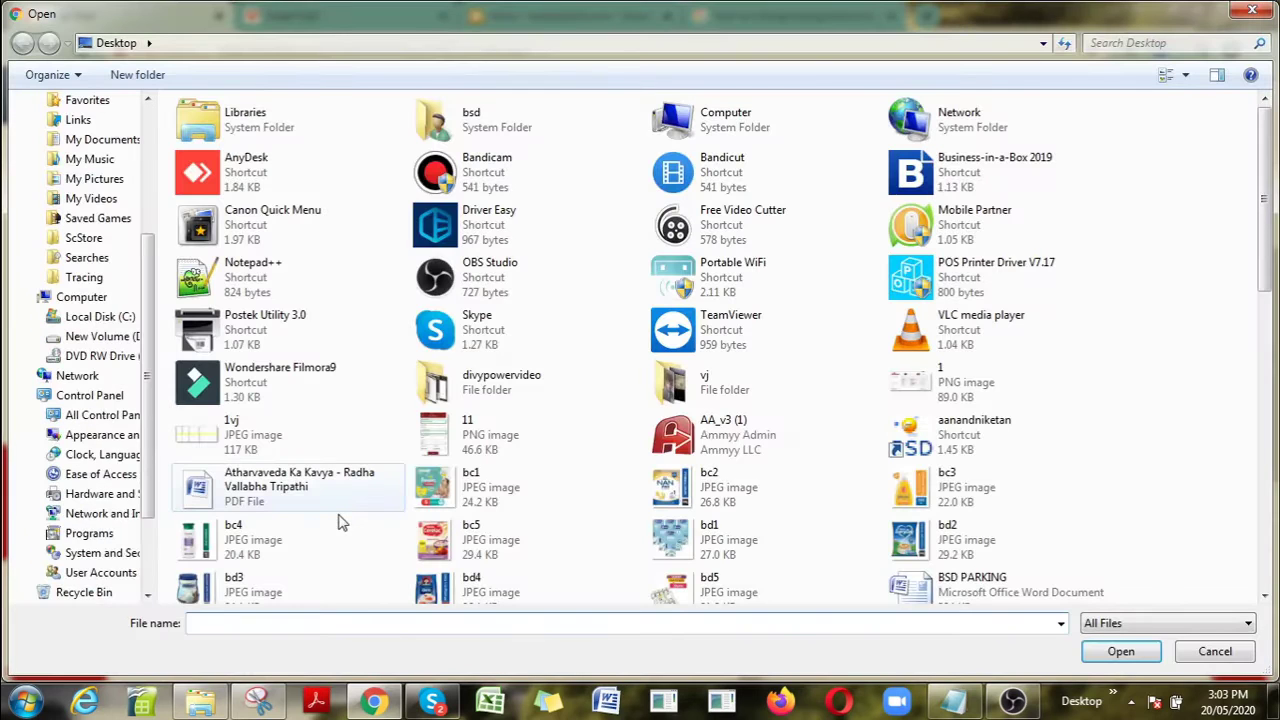
{"action": "left_click", "coordinate": [313, 530]}
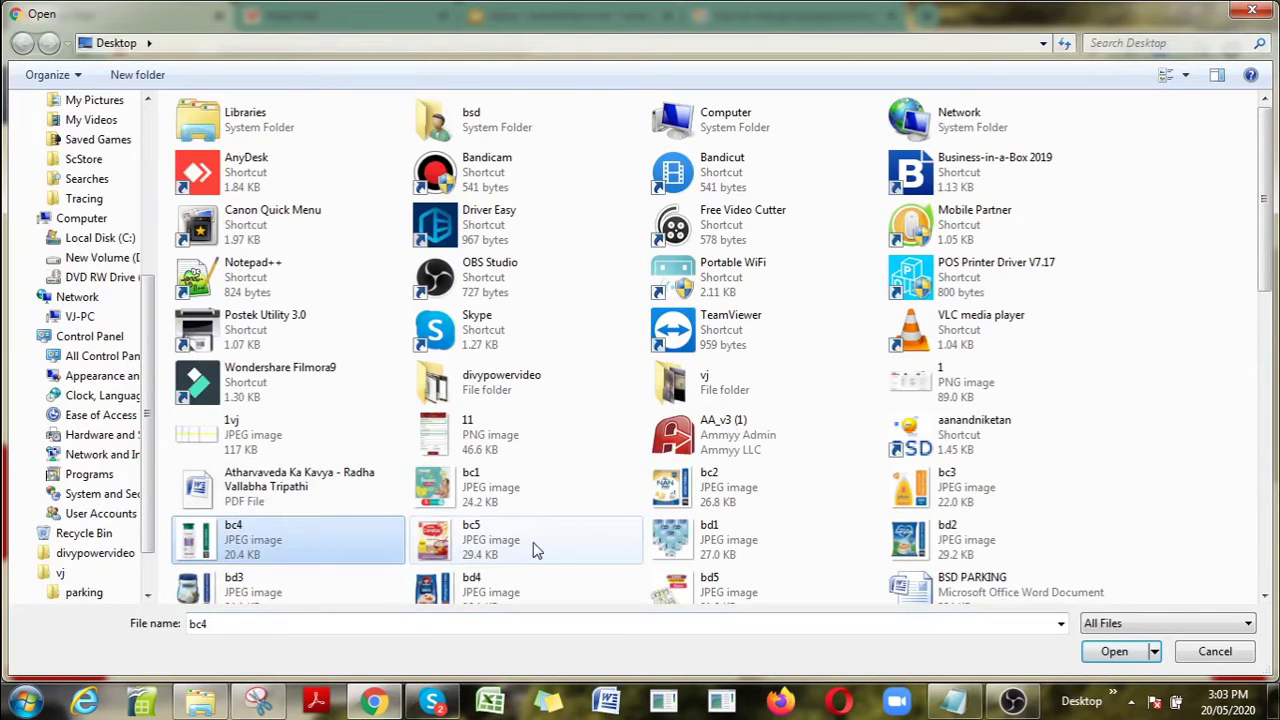
{"action": "left_click", "coordinate": [1106, 655]}
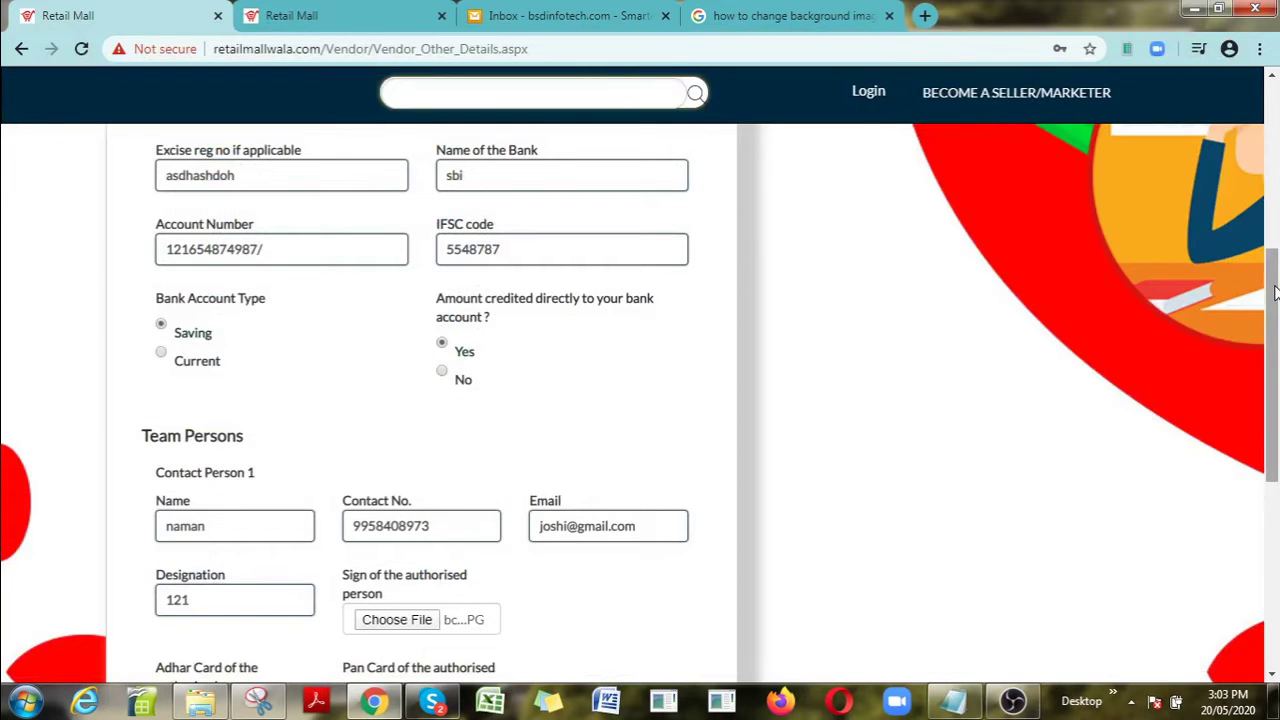
{"action": "scroll", "coordinate": [235, 470], "scroll_direction": "down", "scroll_amount": 2}
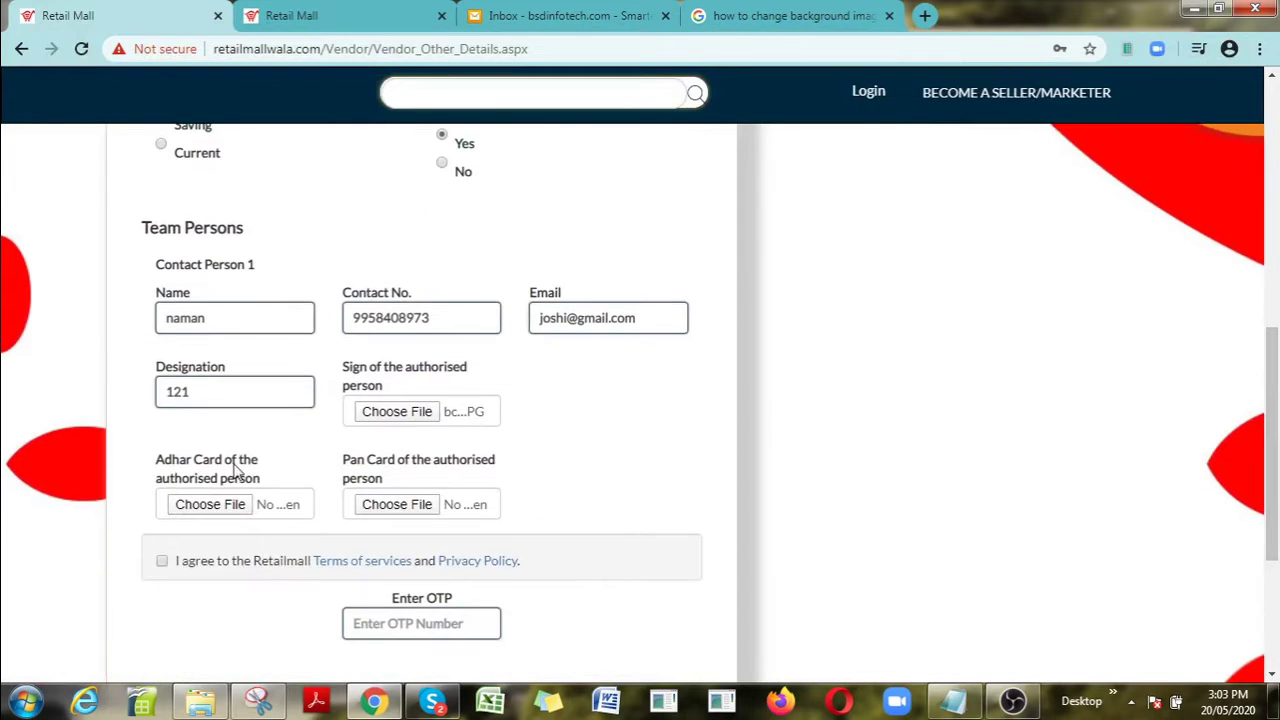
{"action": "left_click", "coordinate": [196, 510]}
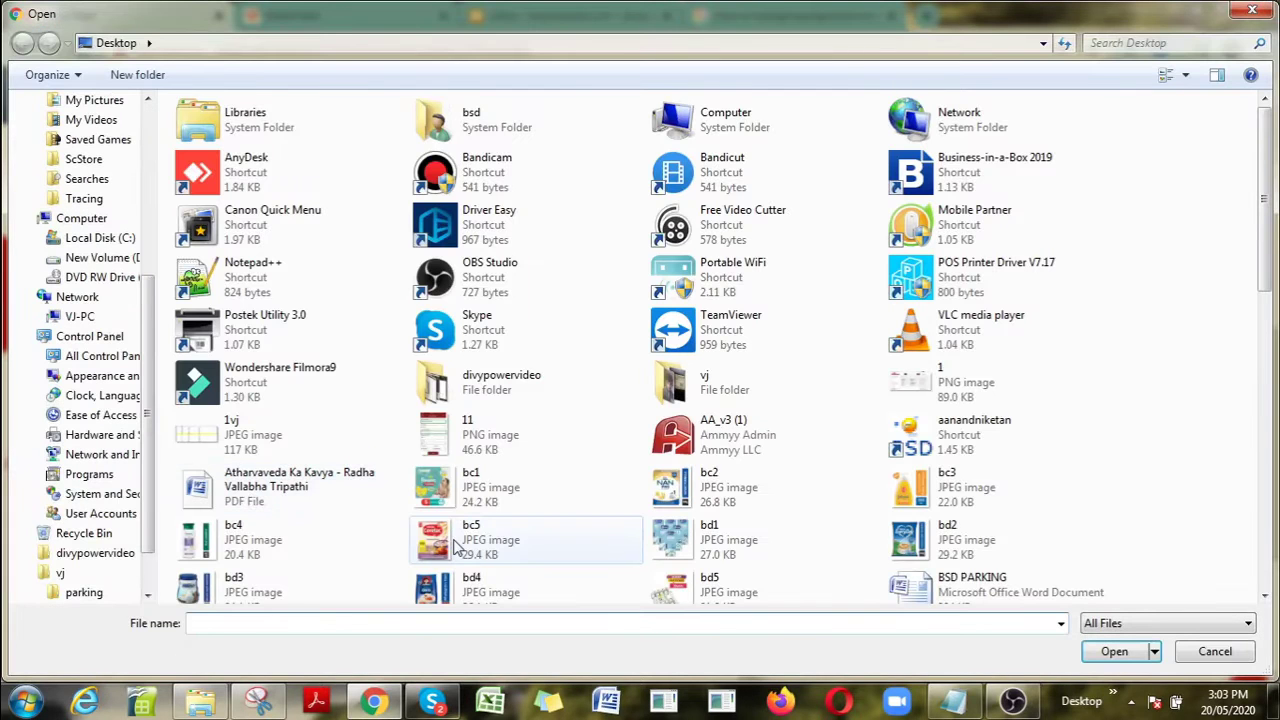
{"action": "left_click", "coordinate": [470, 540]}
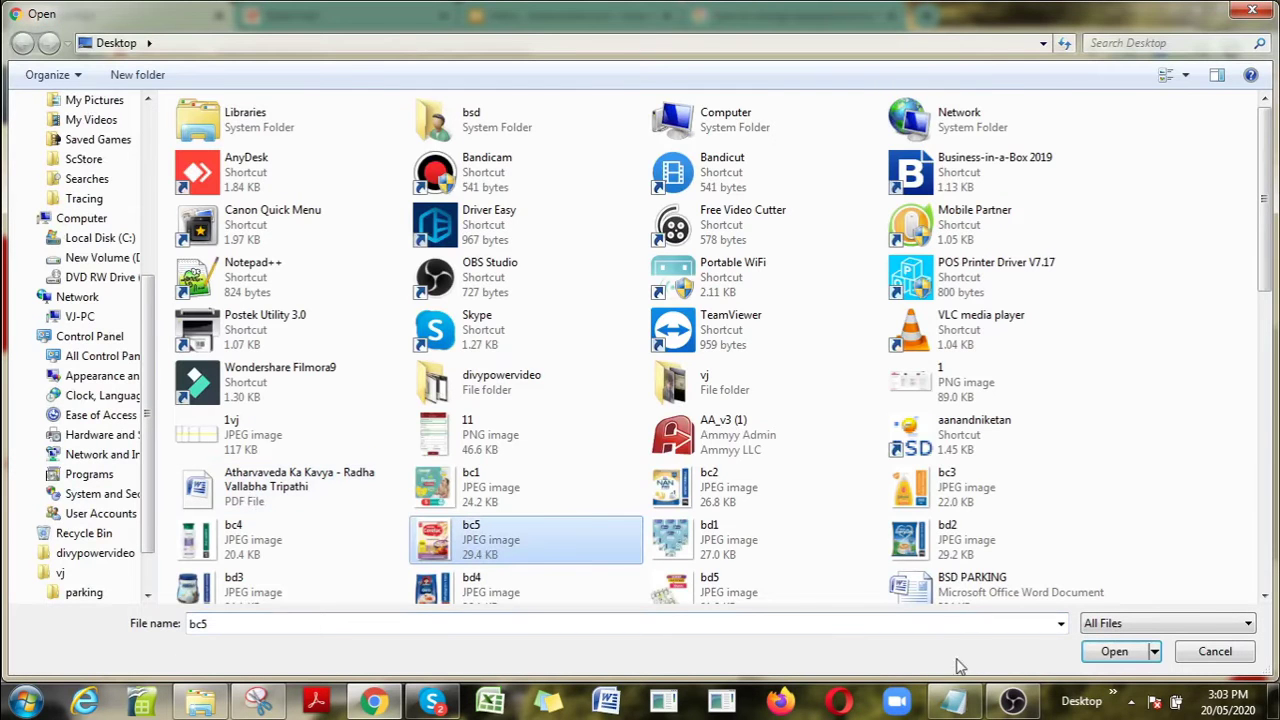
{"action": "left_click", "coordinate": [1115, 652]}
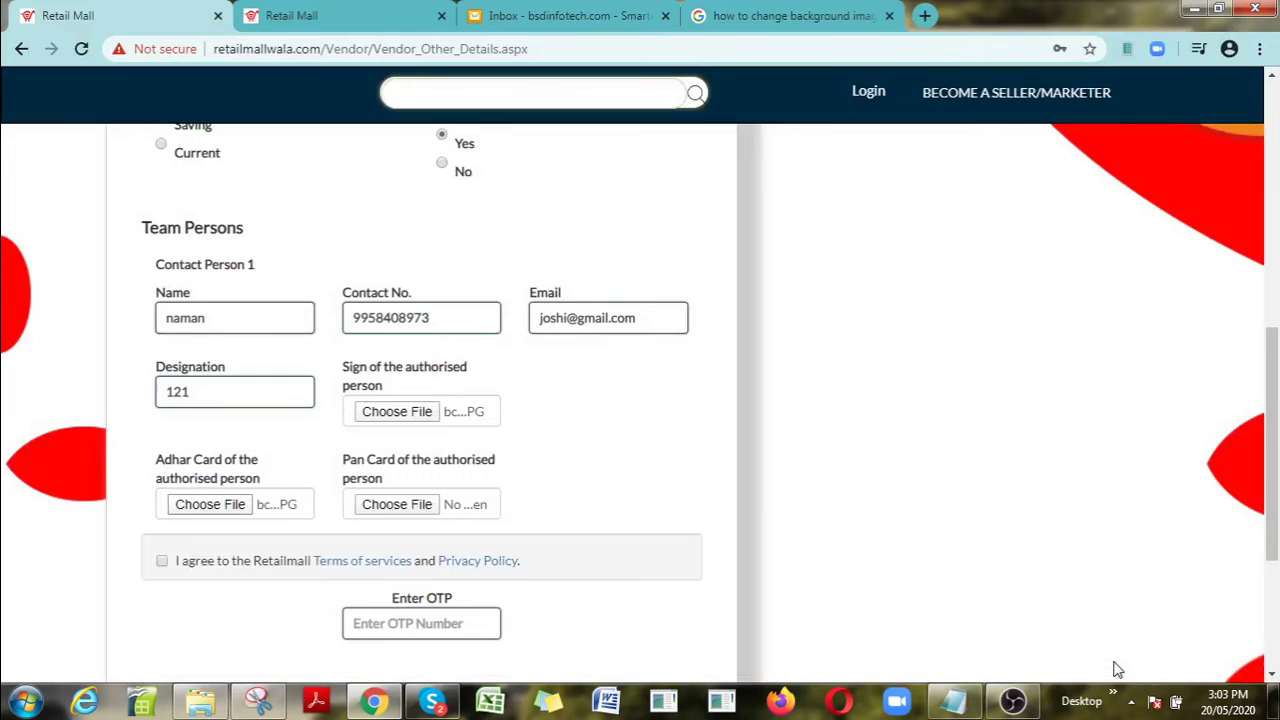
{"action": "left_click", "coordinate": [404, 514]}
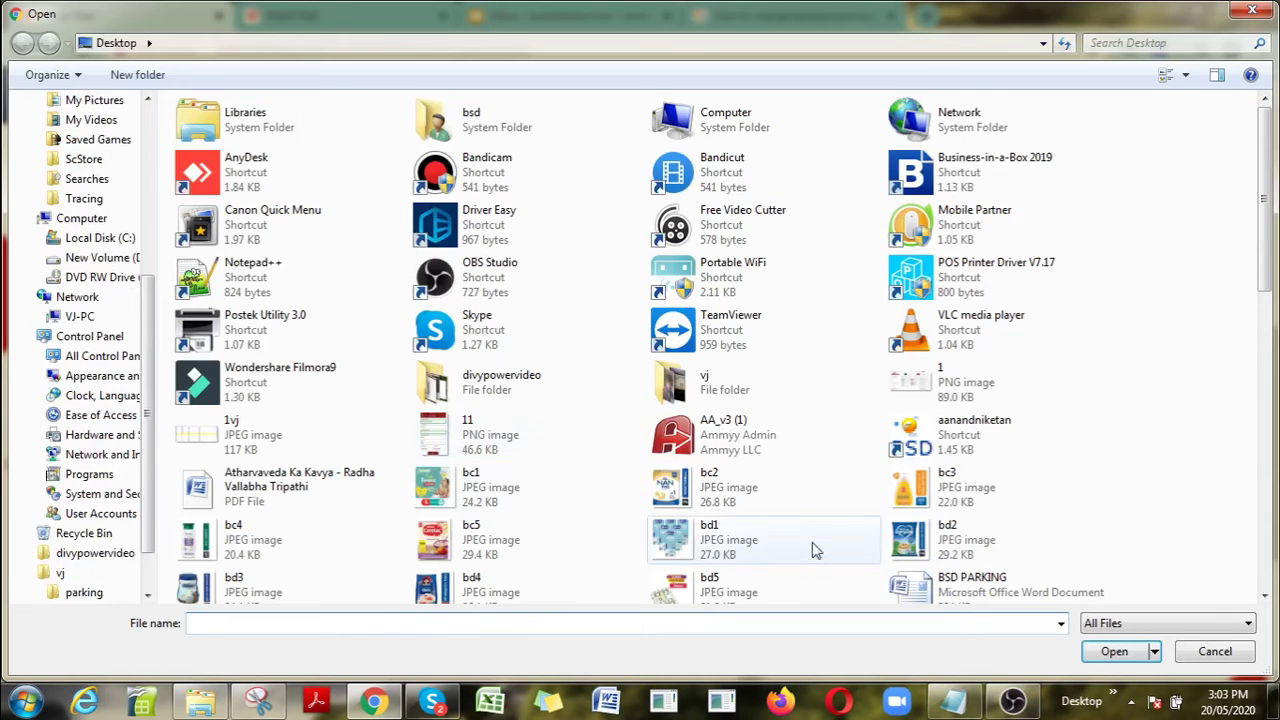
{"action": "left_click", "coordinate": [810, 549]}
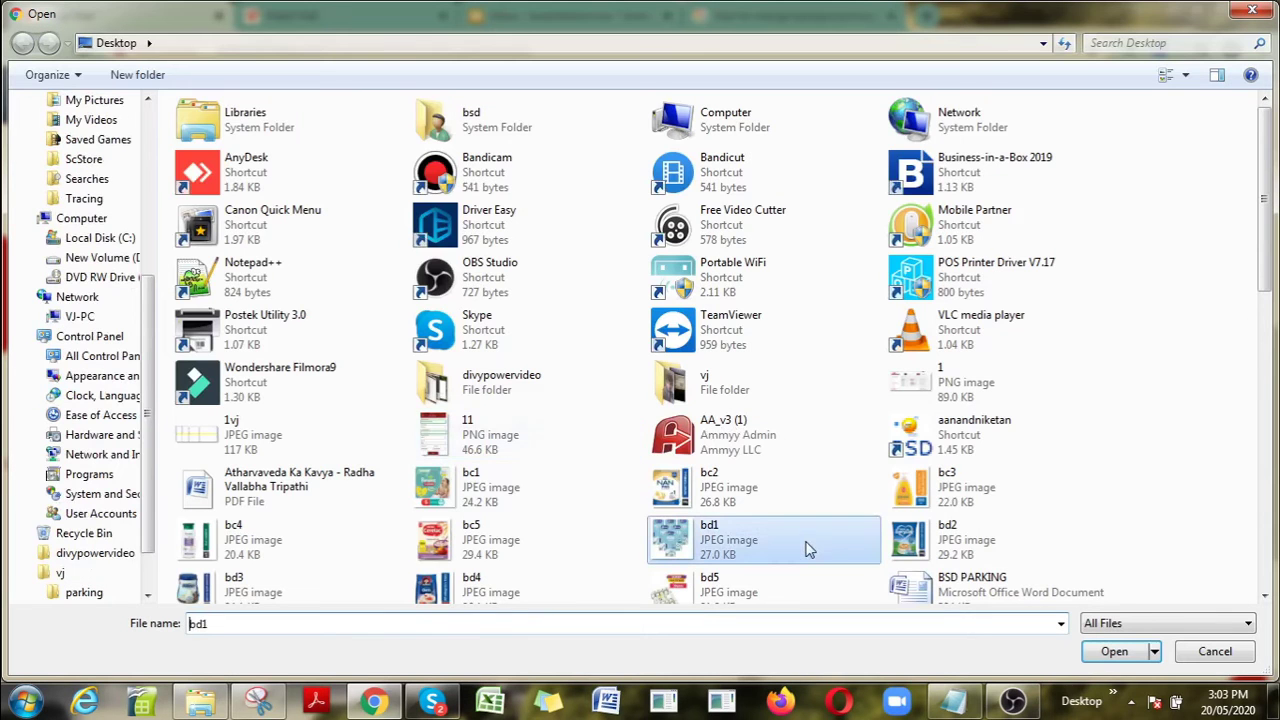
{"action": "left_click", "coordinate": [1113, 651]}
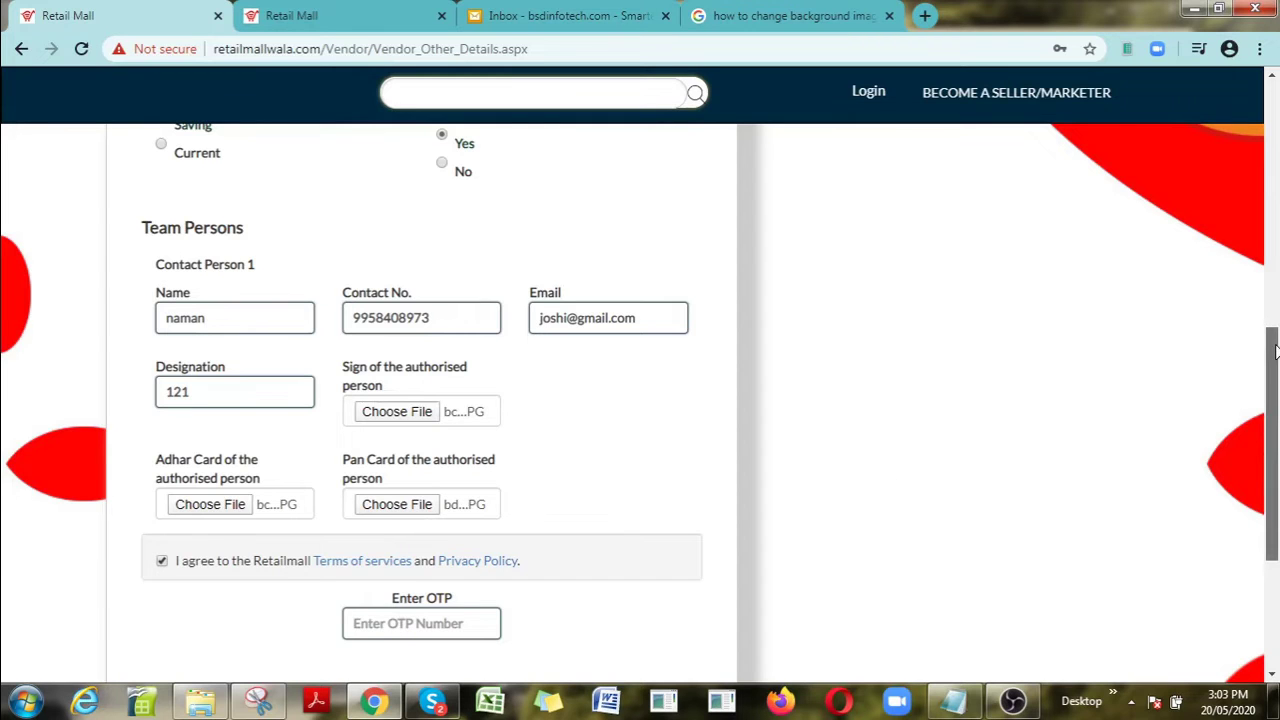
Step: Submit the completed vendor details form, bringing up the Enter OTP step
{"action": "left_click_drag", "start_coordinate": [1275, 350], "coordinate": [1275, 434]}
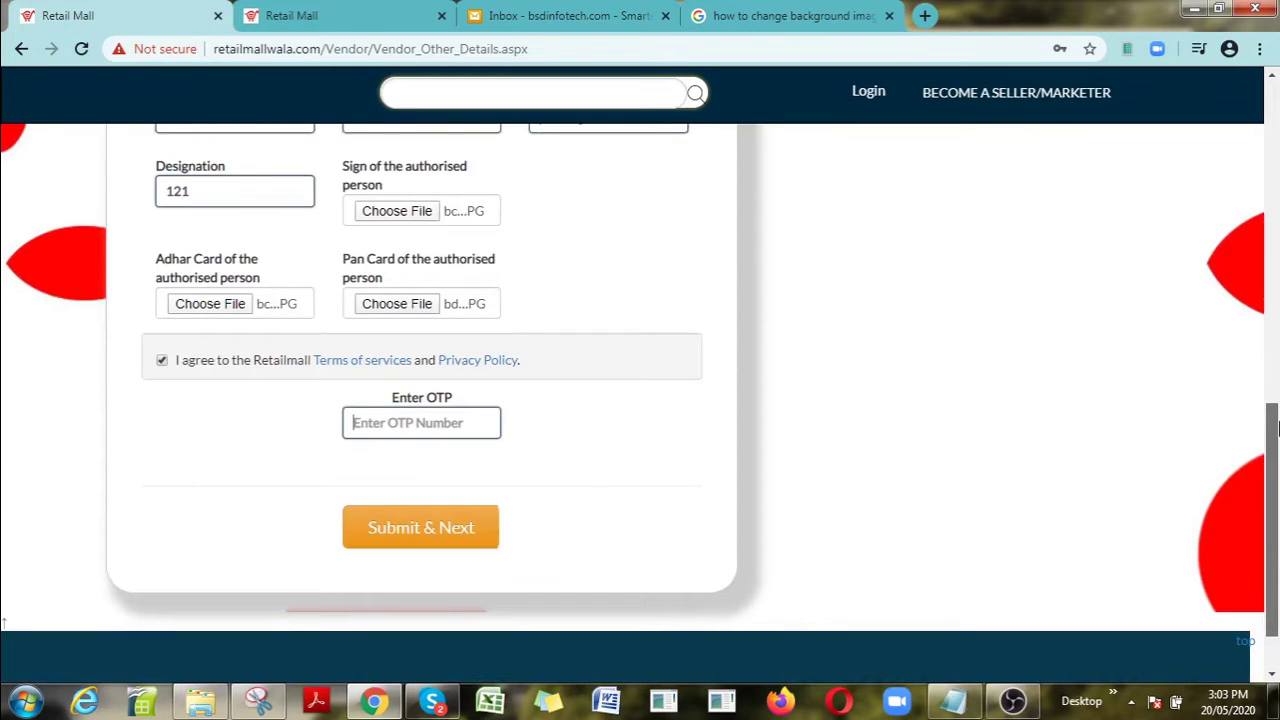
{"action": "left_click", "coordinate": [436, 524]}
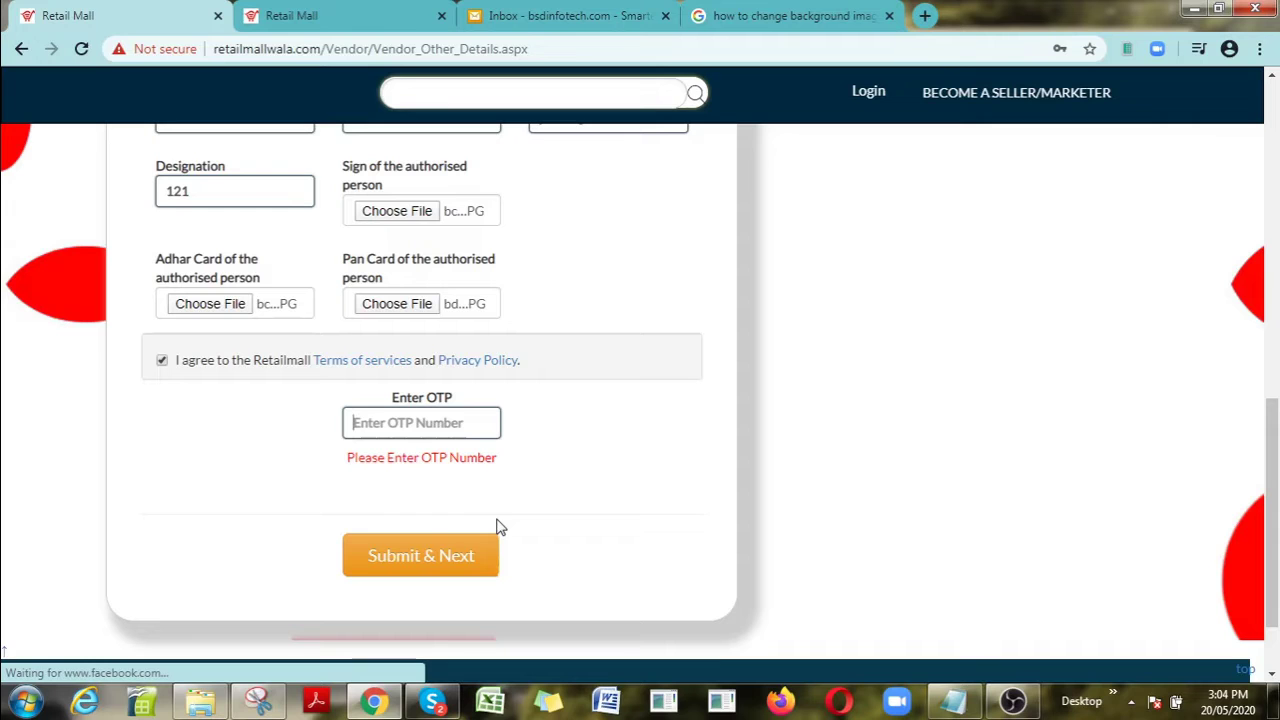
Step: Reload the admin Order Information tab and choose Manage Approval > Approve Vendor
{"action": "left_click", "coordinate": [368, 16]}
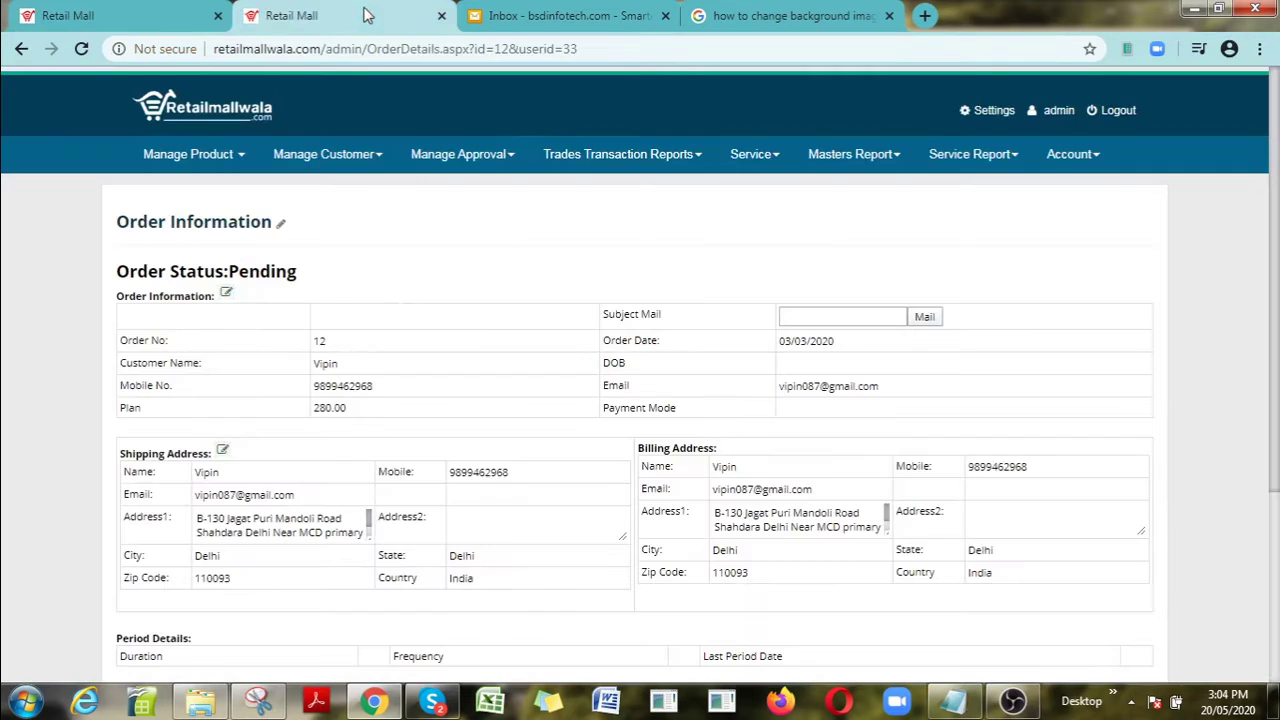
{"action": "left_click", "coordinate": [592, 50]}
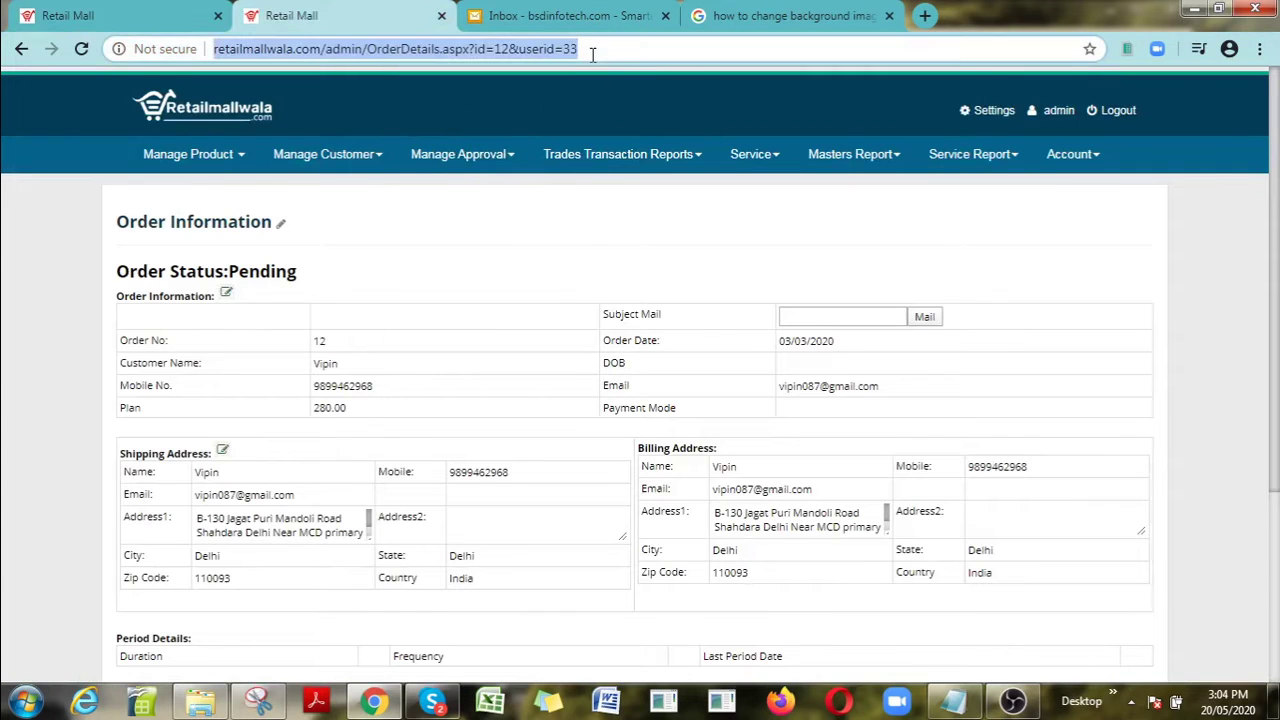
{"action": "key", "text": "Return"}
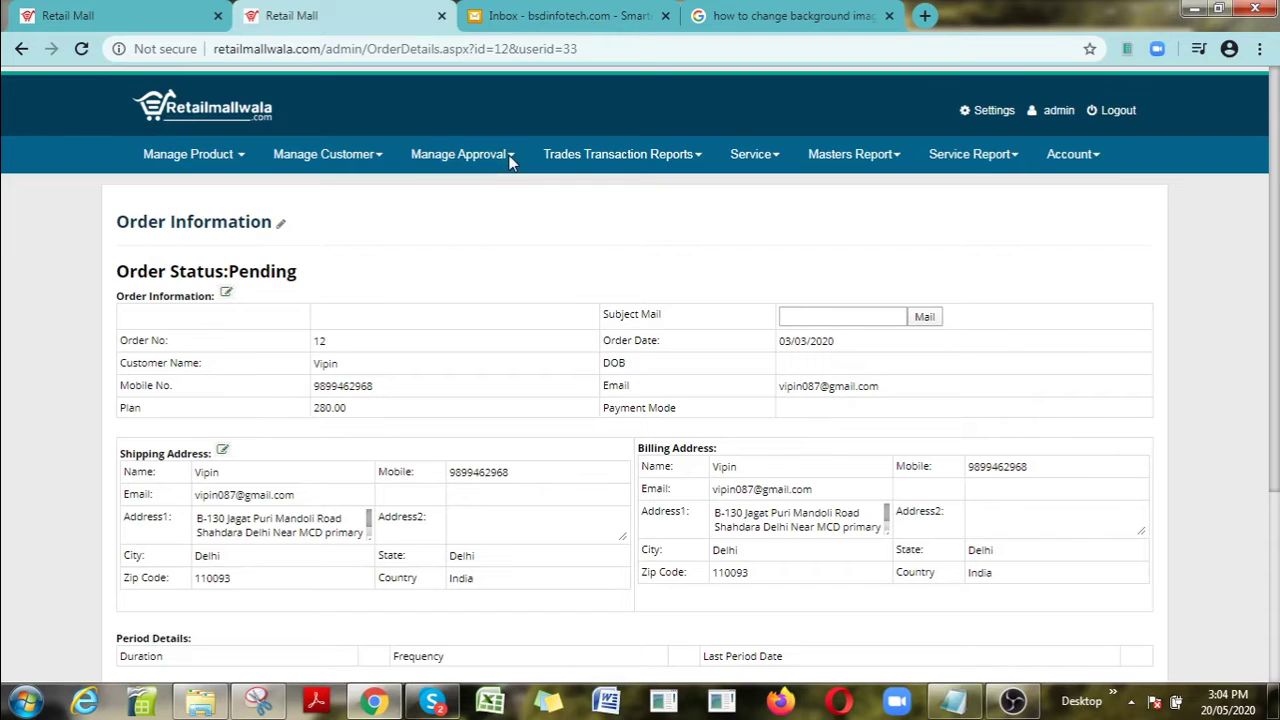
{"action": "double_click", "coordinate": [480, 155]}
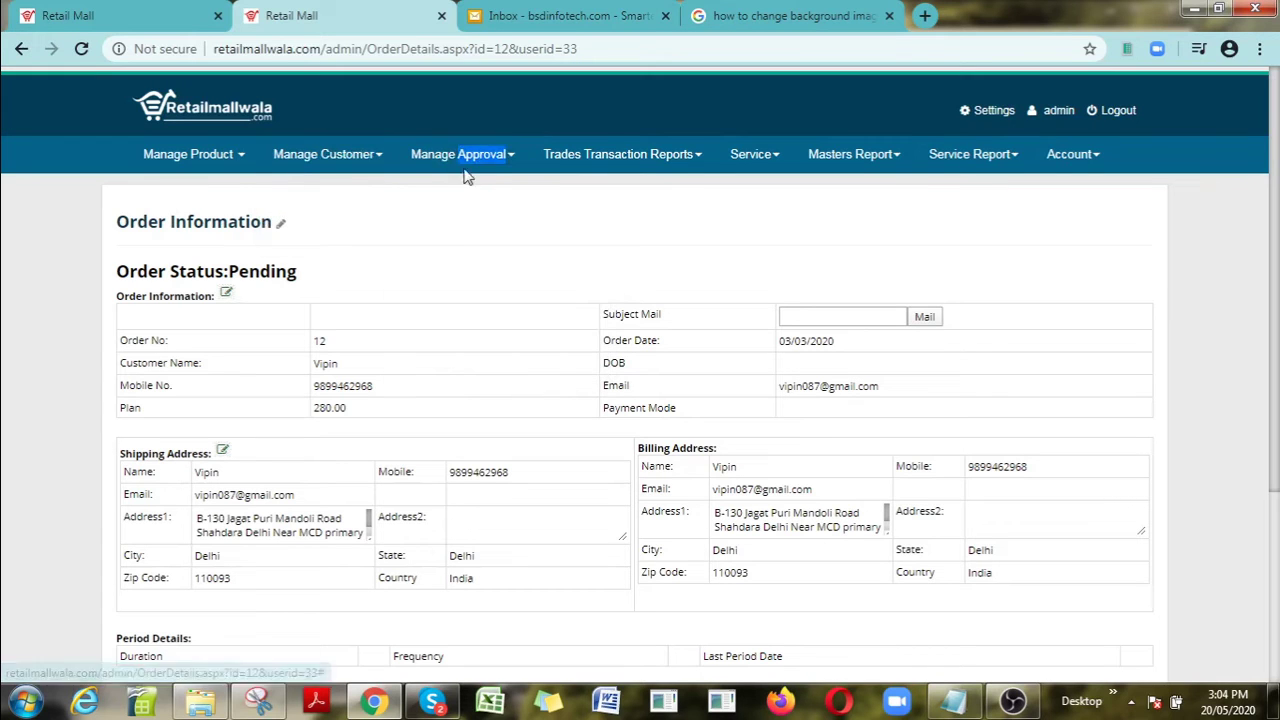
{"action": "left_click", "coordinate": [510, 163]}
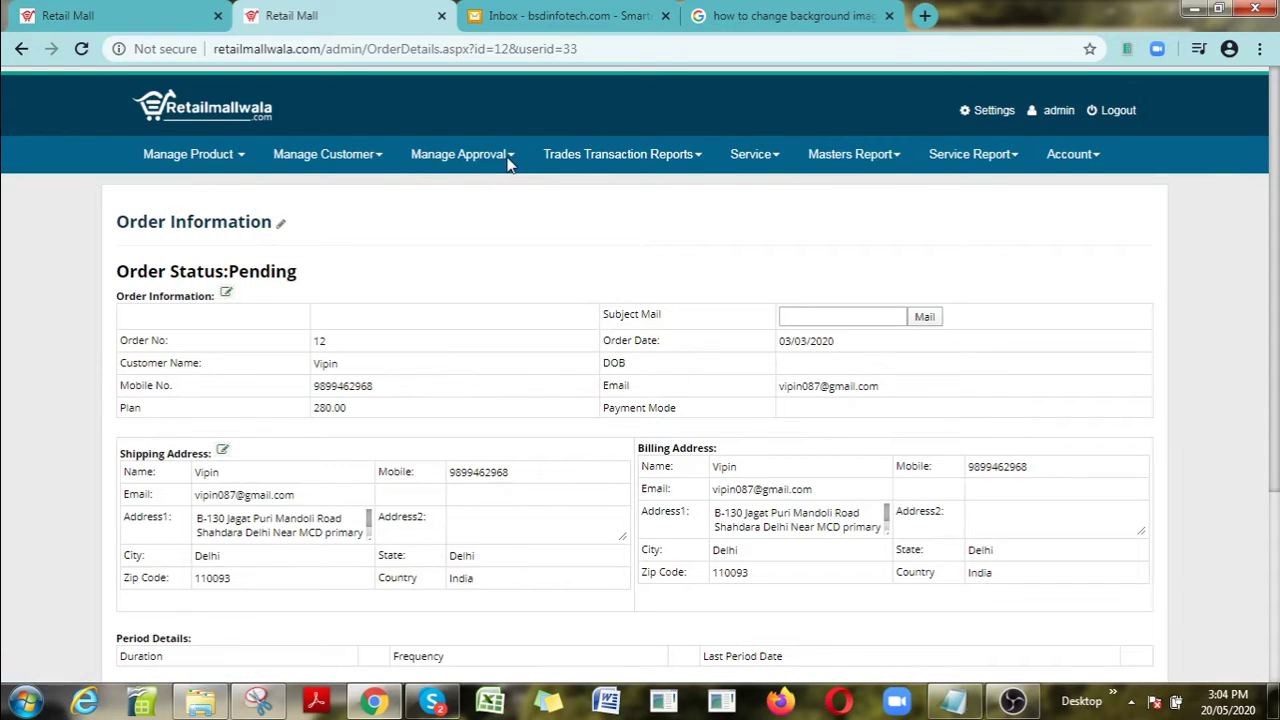
{"action": "mouse_move", "coordinate": [475, 160]}
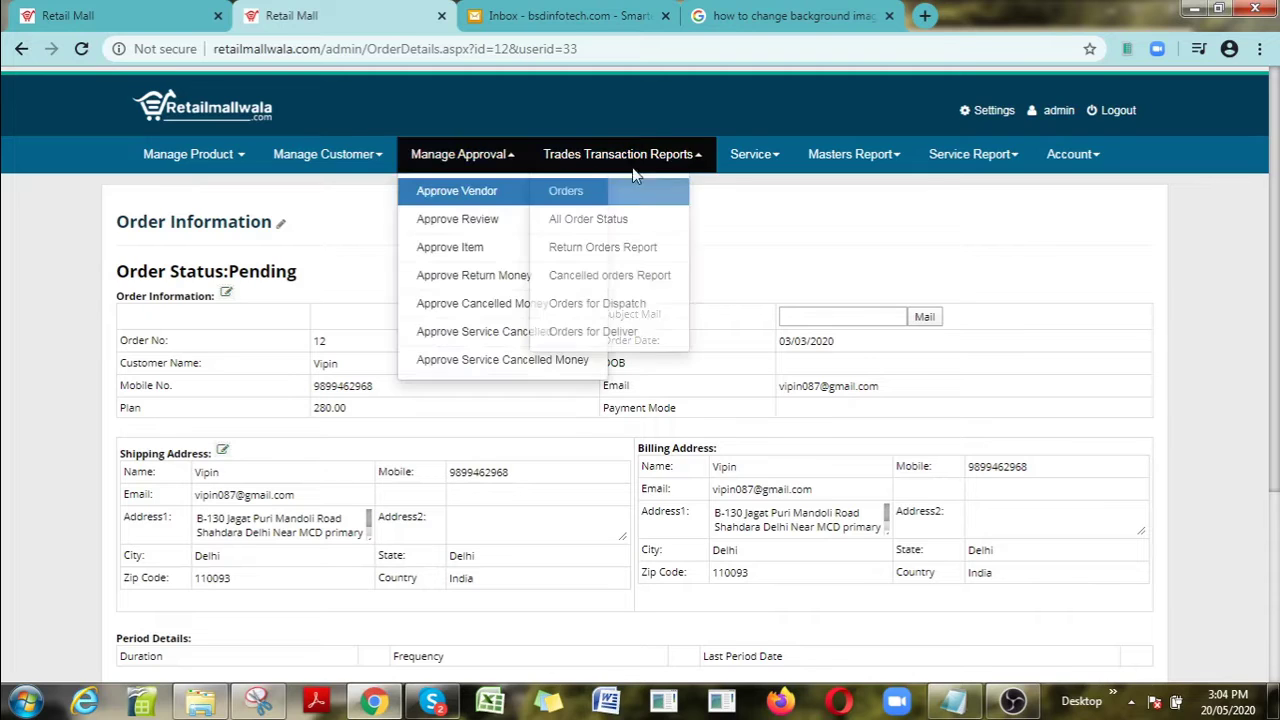
{"action": "left_click", "coordinate": [473, 200]}
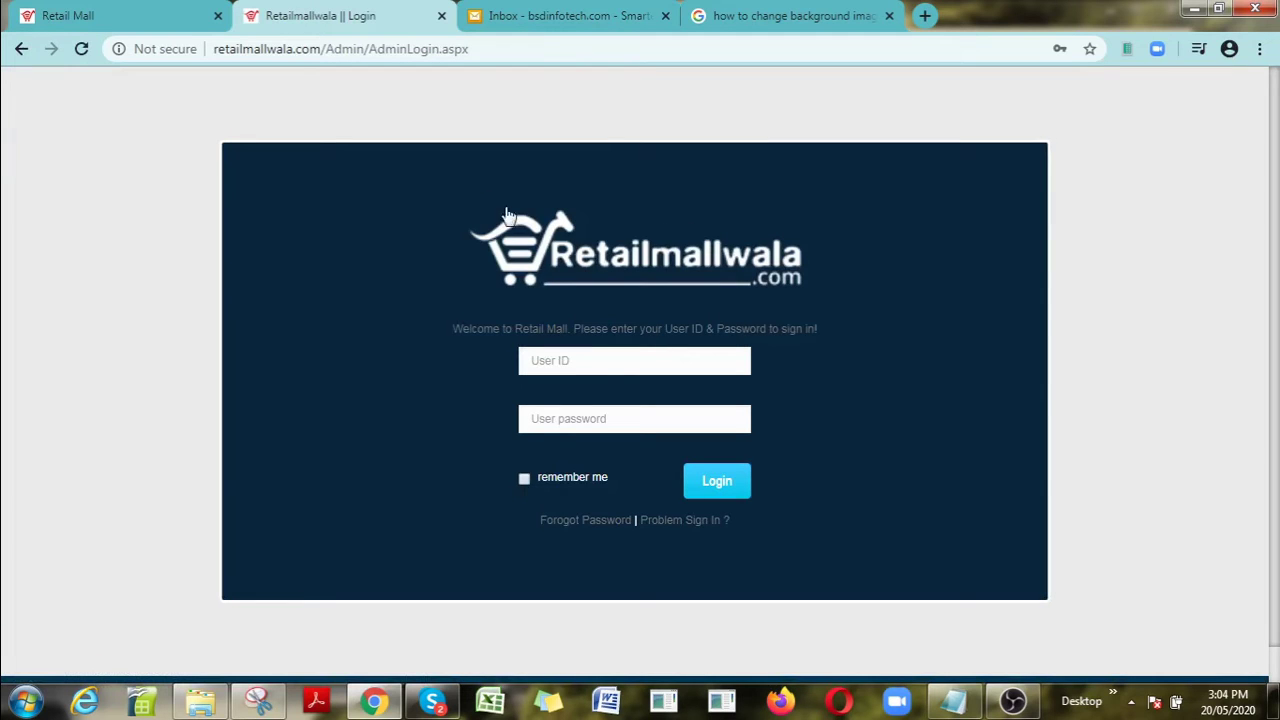
Step: Log in with the administrator's user ID and password, and save the password in Chrome
{"action": "left_click", "coordinate": [598, 366]}
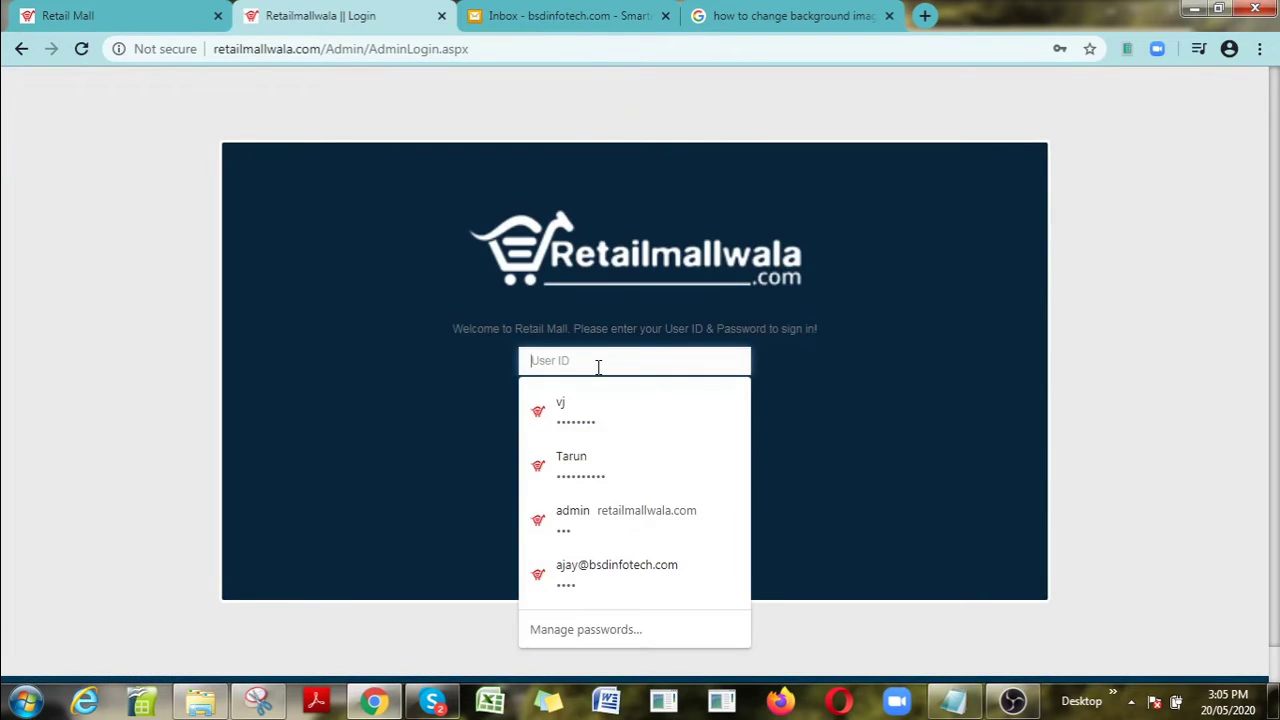
{"action": "type", "text": "admin"}
{"action": "key", "text": "Tab"}
{"action": "type", "text": "a"}
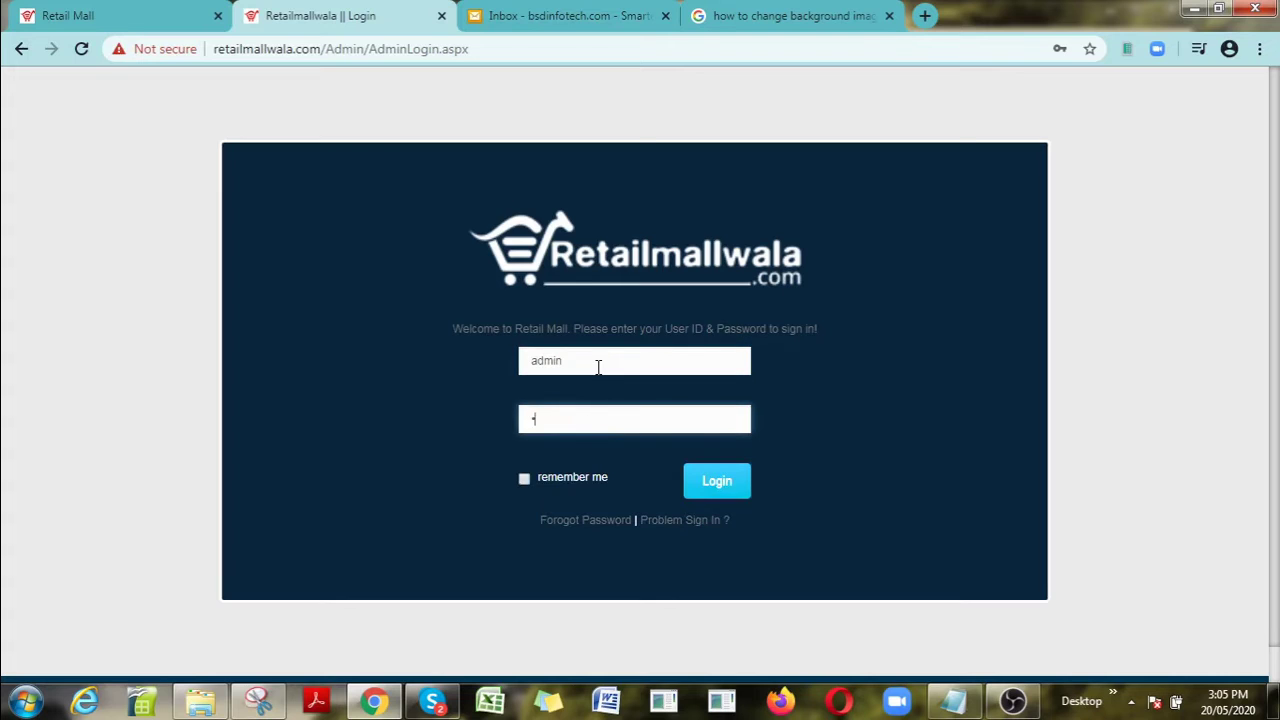
{"action": "key", "text": "Return"}
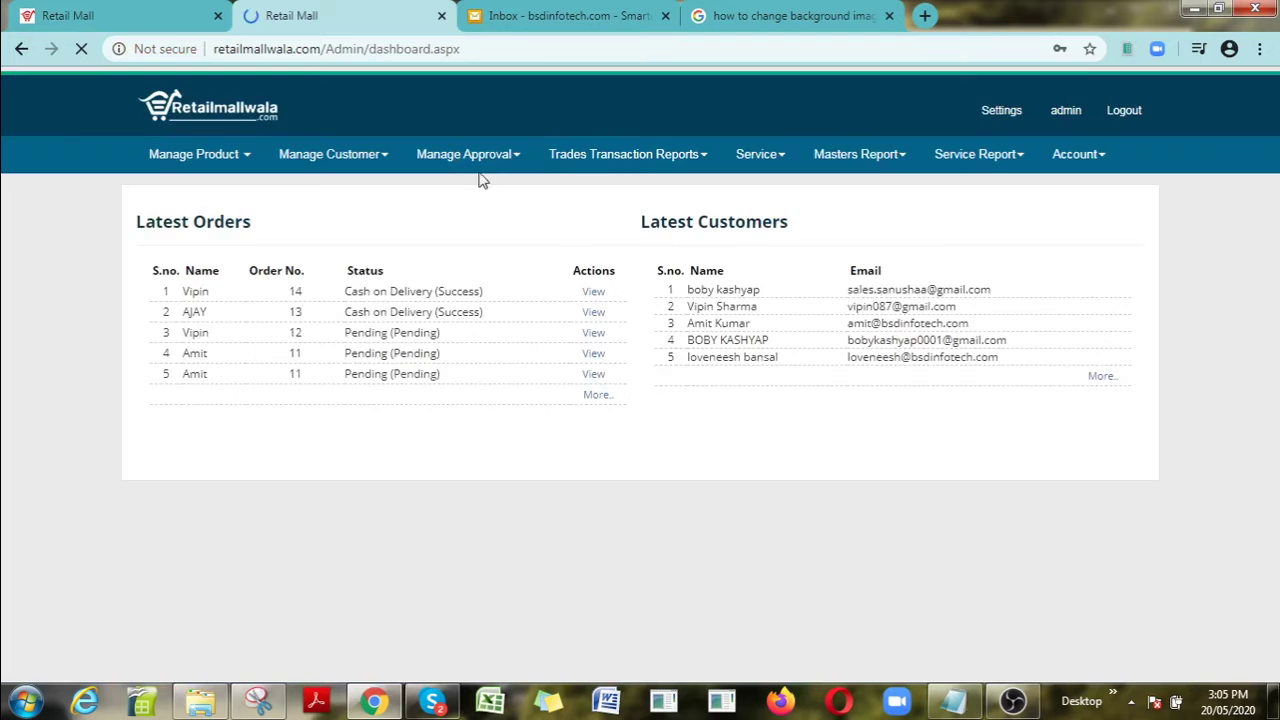
{"action": "left_click", "coordinate": [492, 163]}
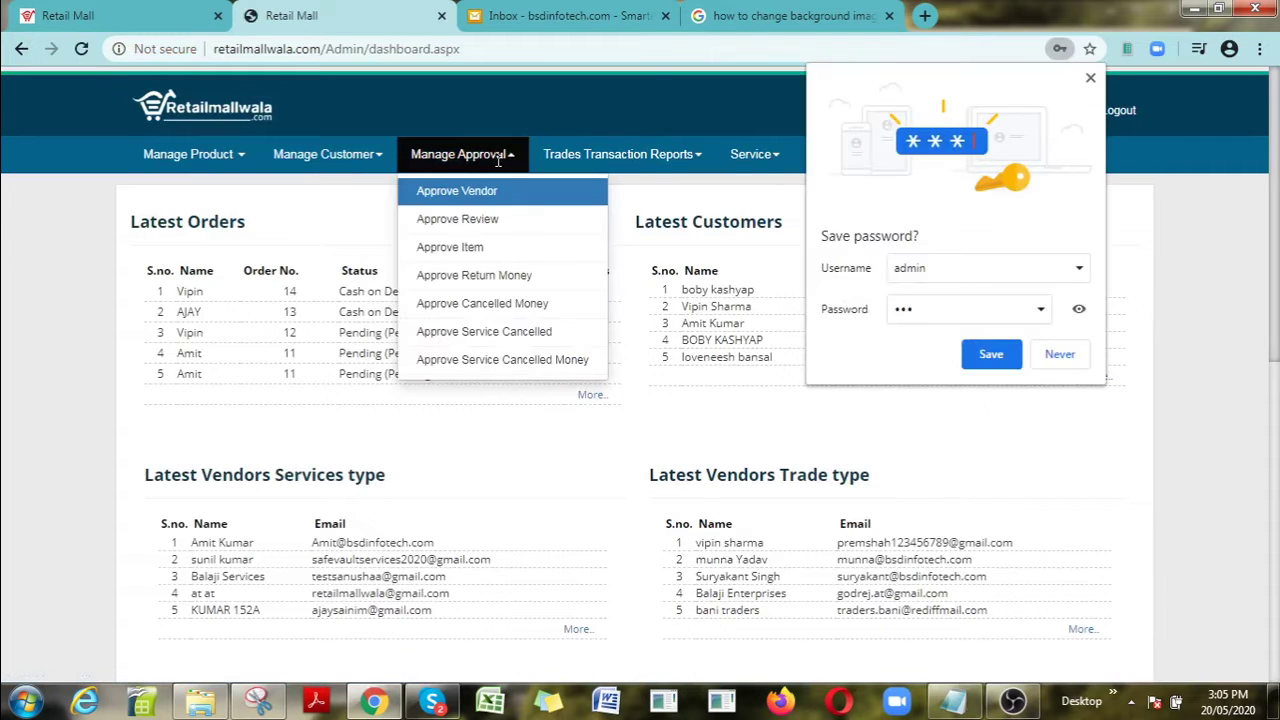
{"action": "left_click", "coordinate": [1000, 357]}
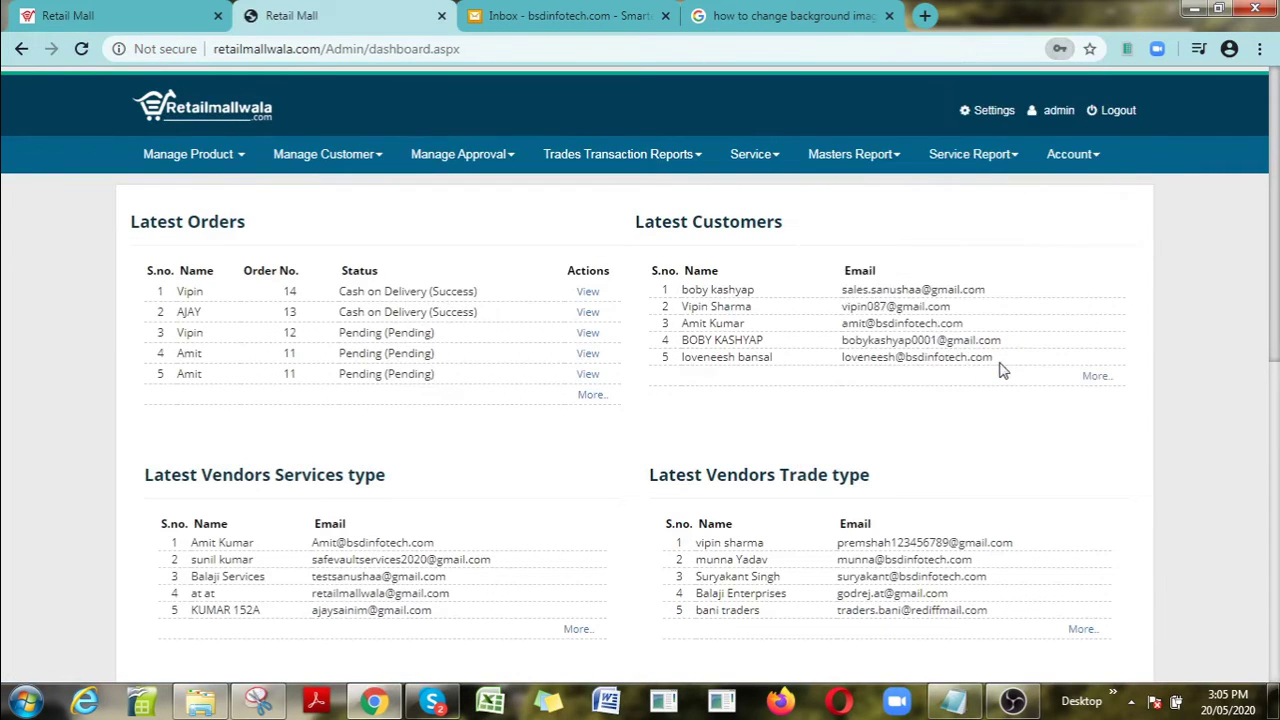
Step: Open Approve Vendor, view the pending vendor's record, and scroll through its profile and KYC details
{"action": "mouse_move", "coordinate": [580, 157]}
{"action": "mouse_move", "coordinate": [462, 157]}
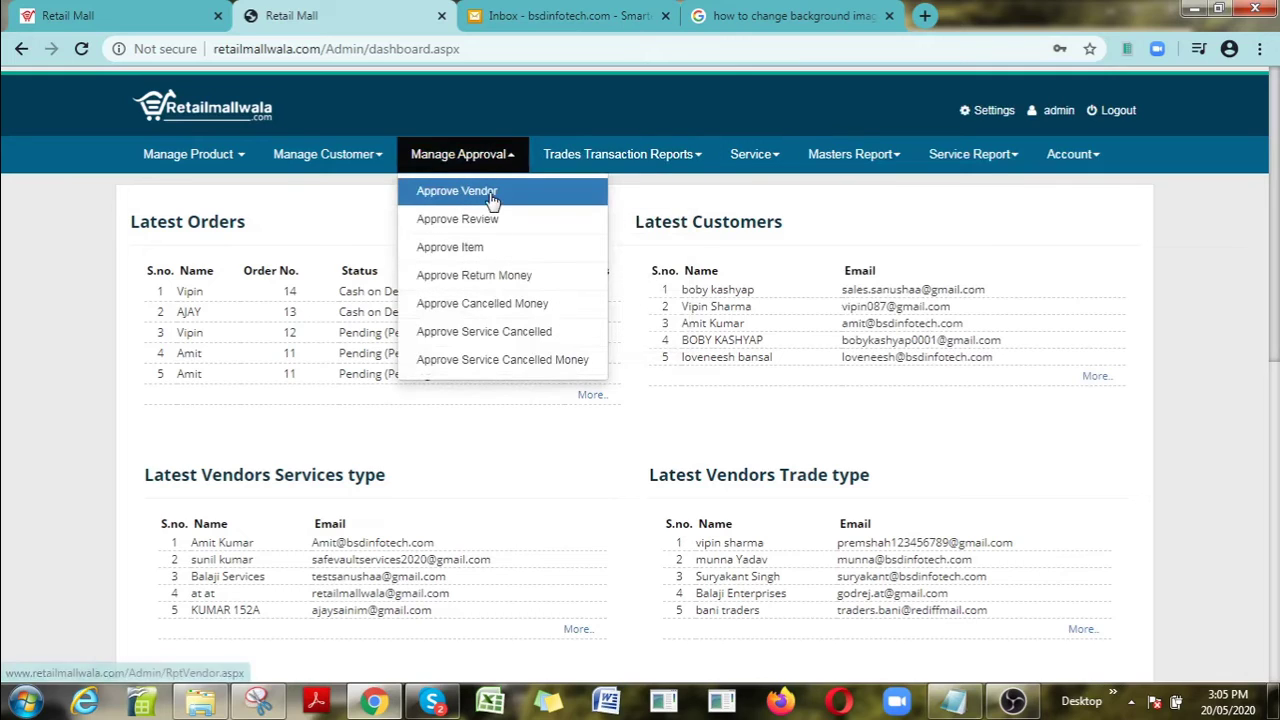
{"action": "left_click", "coordinate": [492, 198]}
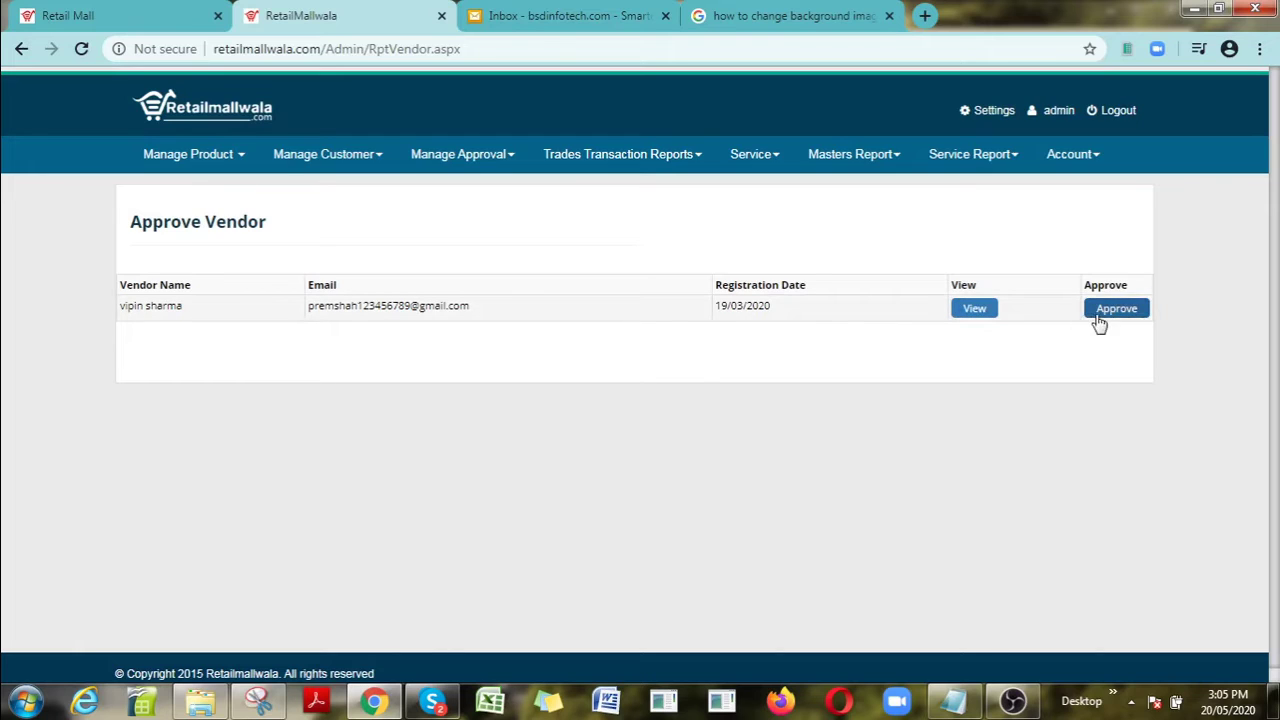
{"action": "left_click", "coordinate": [988, 316]}
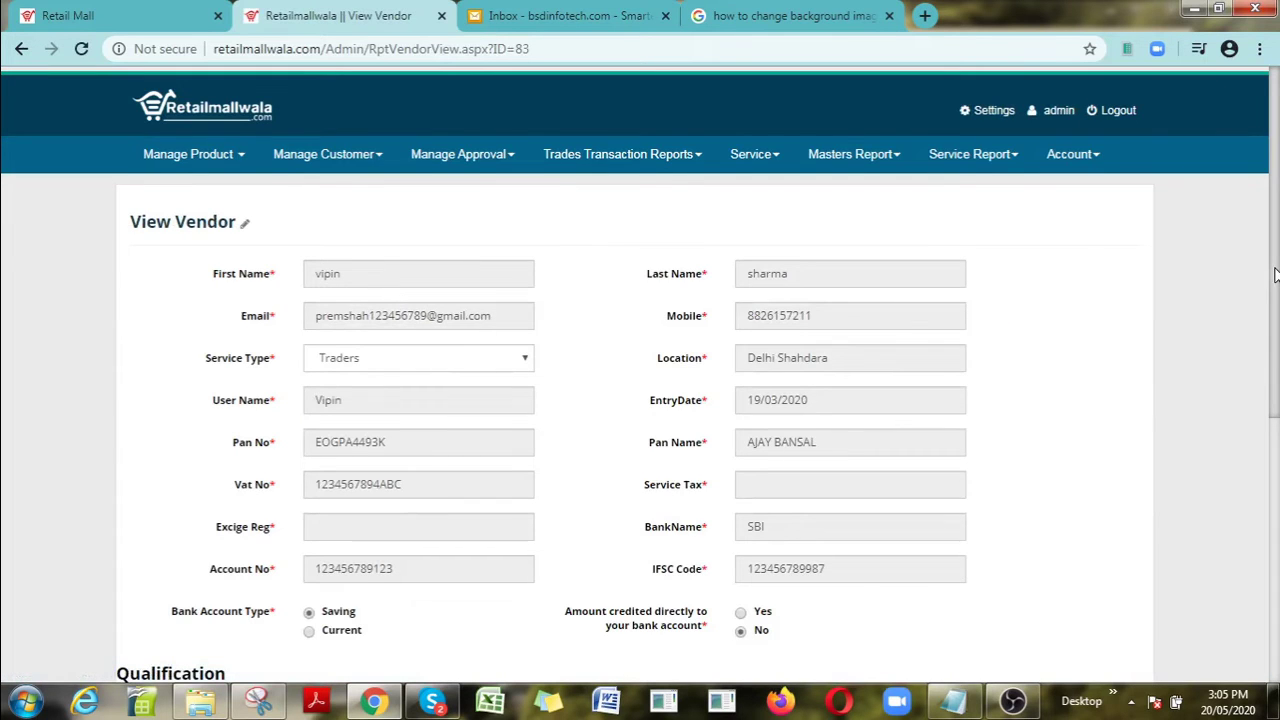
{"action": "left_click_drag", "start_coordinate": [1275, 275], "coordinate": [1276, 122]}
{"action": "mouse_move", "coordinate": [505, 183]}
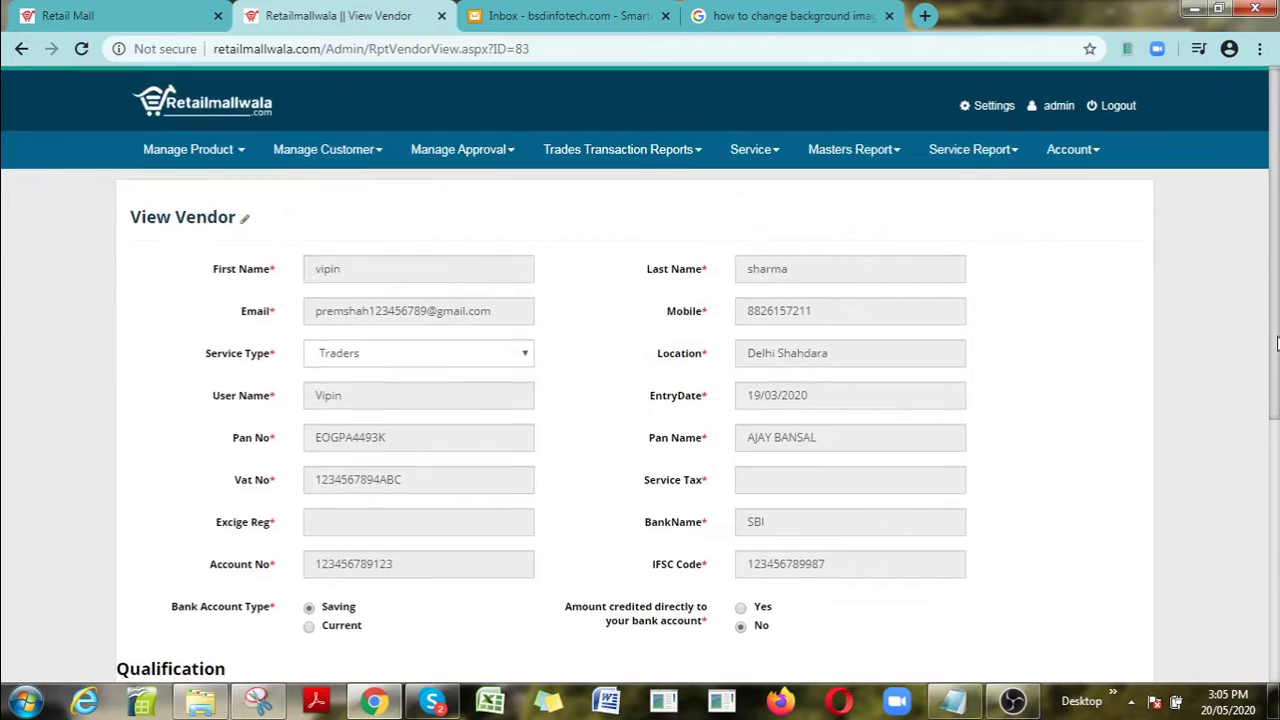
{"action": "left_click_drag", "start_coordinate": [1276, 343], "coordinate": [1277, 215]}
Step: Return to the Approve Vendor list, then dismiss the chat notification and close Skype
{"action": "mouse_move", "coordinate": [446, 154]}
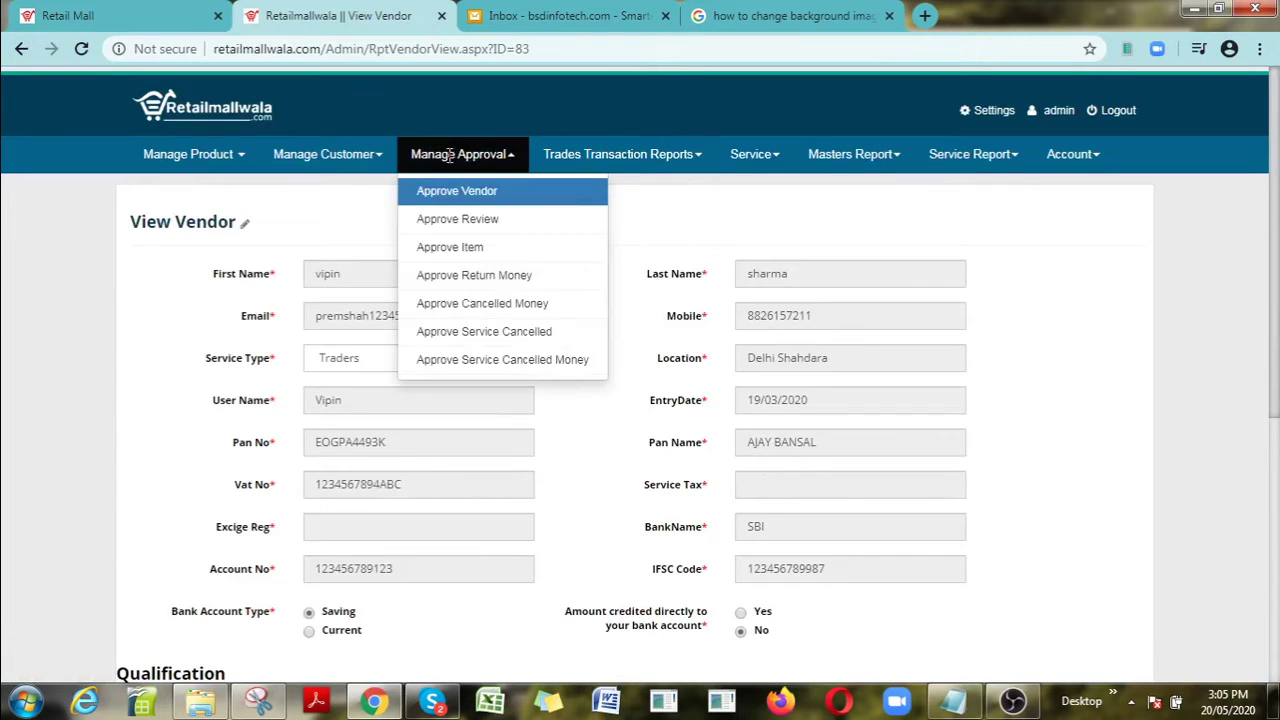
{"action": "left_click", "coordinate": [452, 198]}
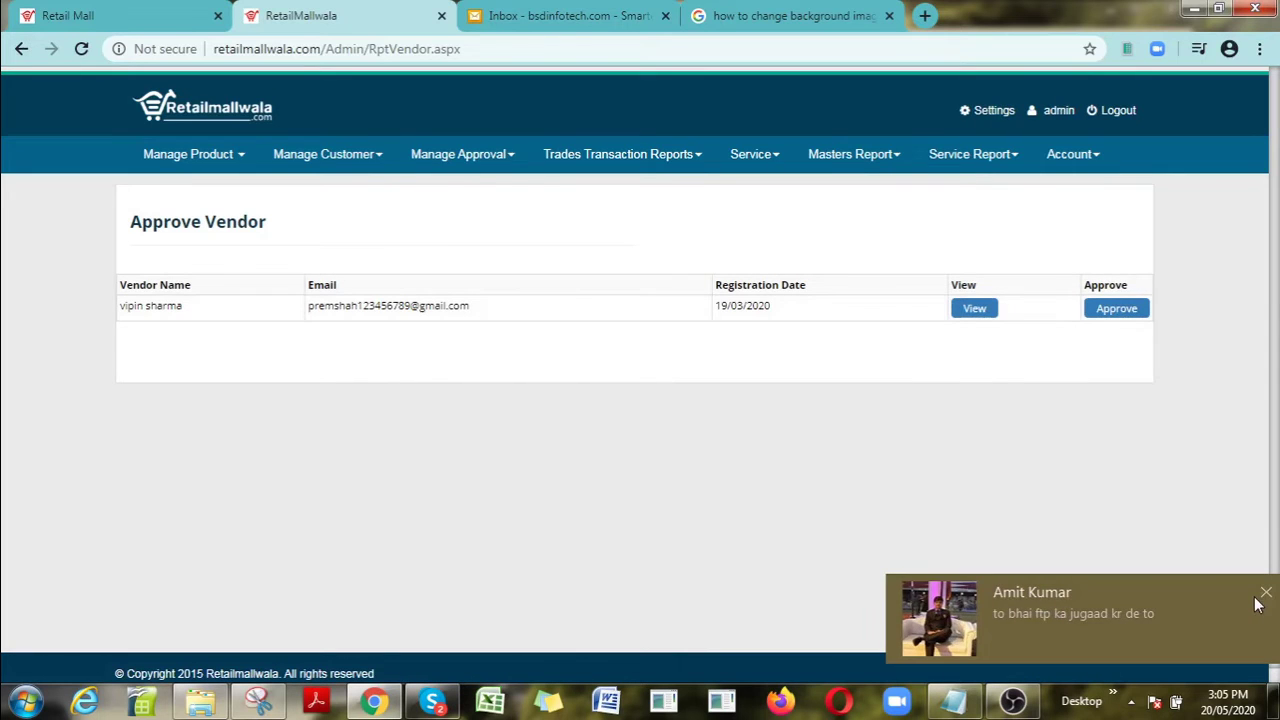
{"action": "left_click", "coordinate": [1266, 593]}
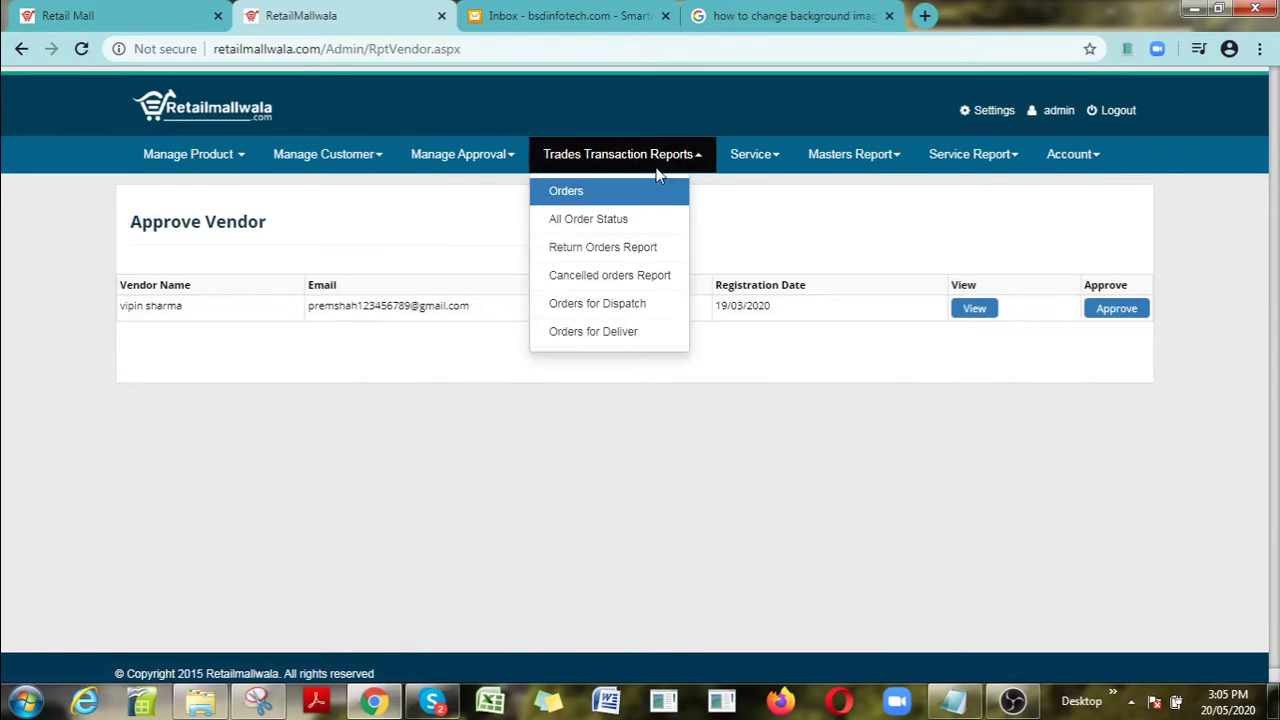
{"action": "right_click", "coordinate": [437, 705]}
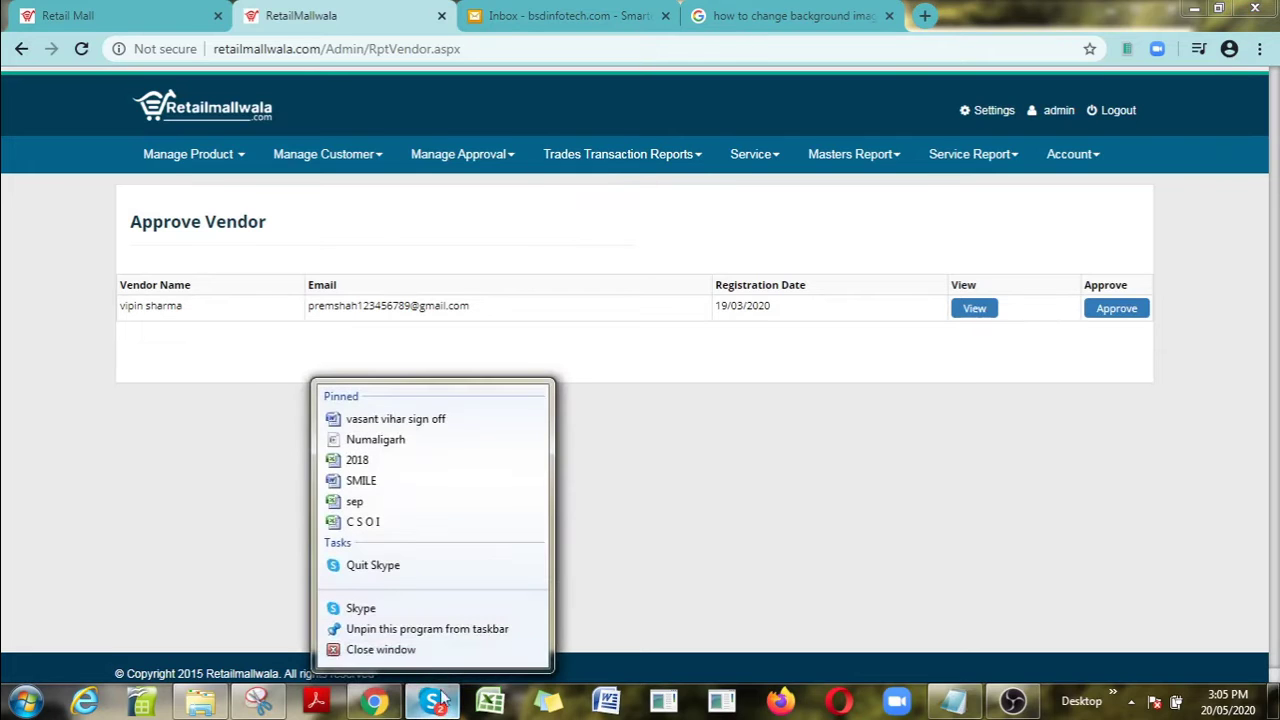
{"action": "left_click", "coordinate": [381, 650]}
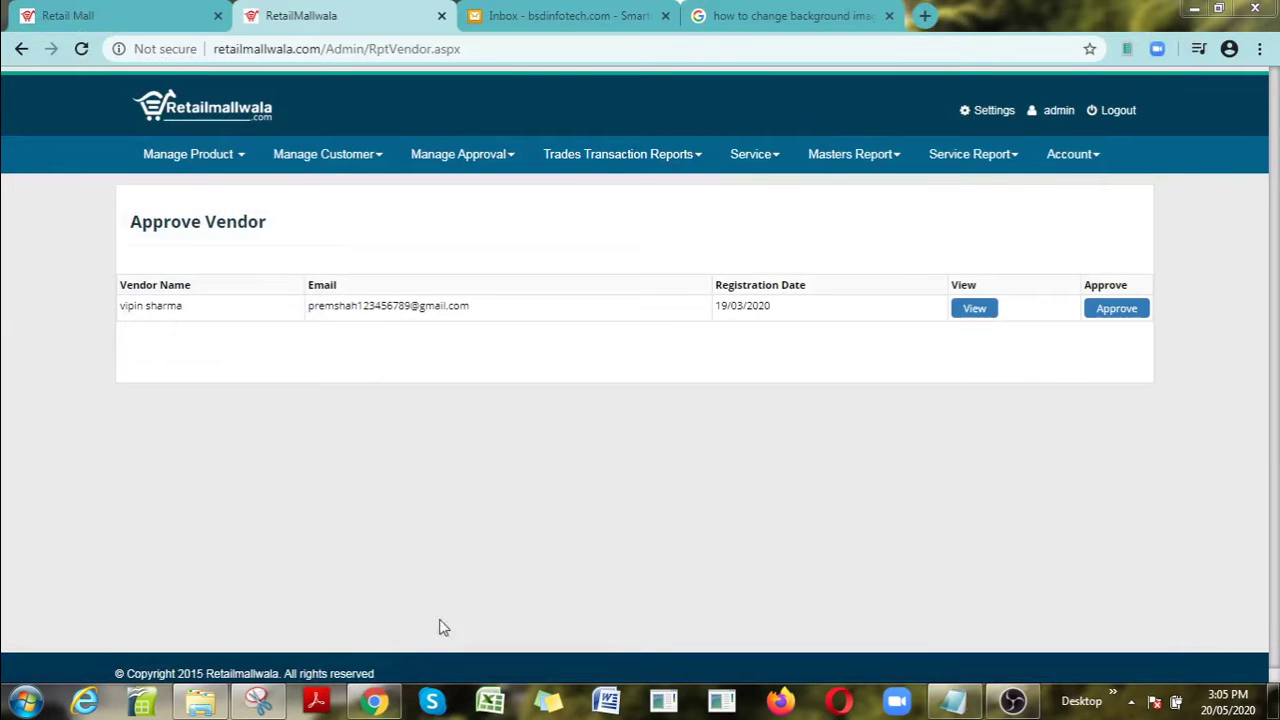
Step: Switch to the Retail Mall tab and go to the BECOME A SELLER/MARKETER login
{"action": "mouse_move", "coordinate": [458, 150]}
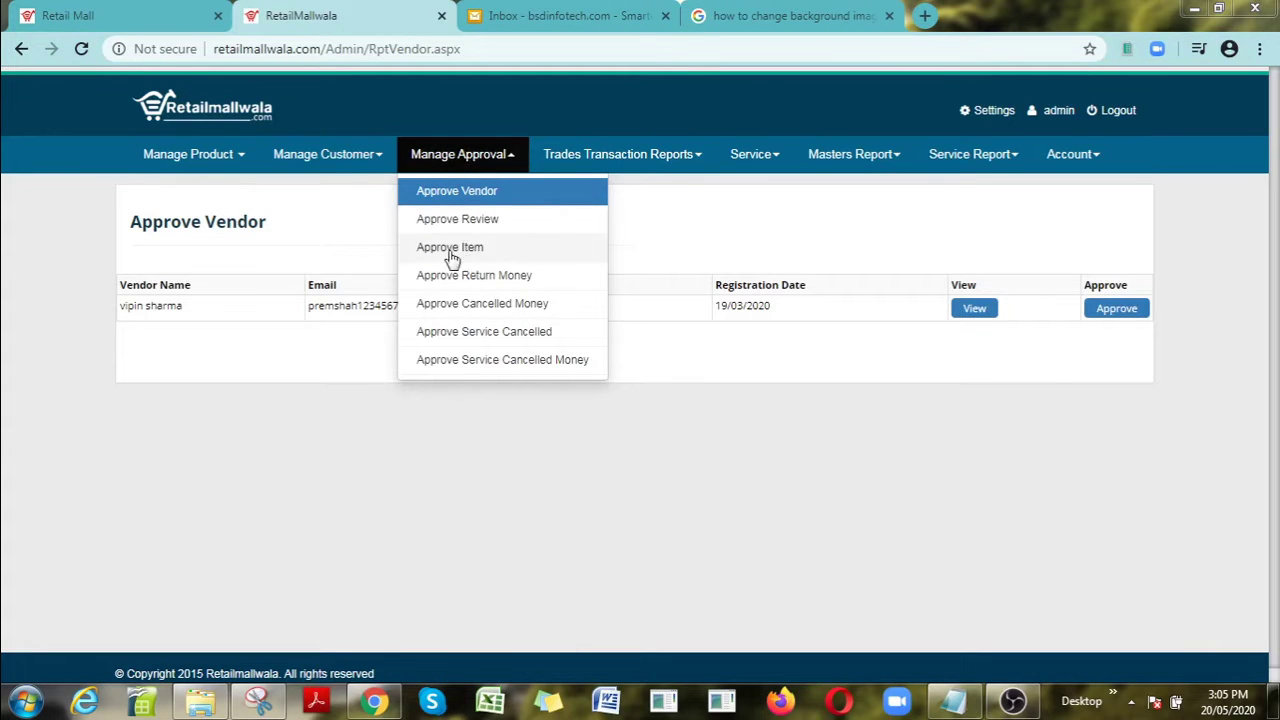
{"action": "left_click", "coordinate": [155, 12]}
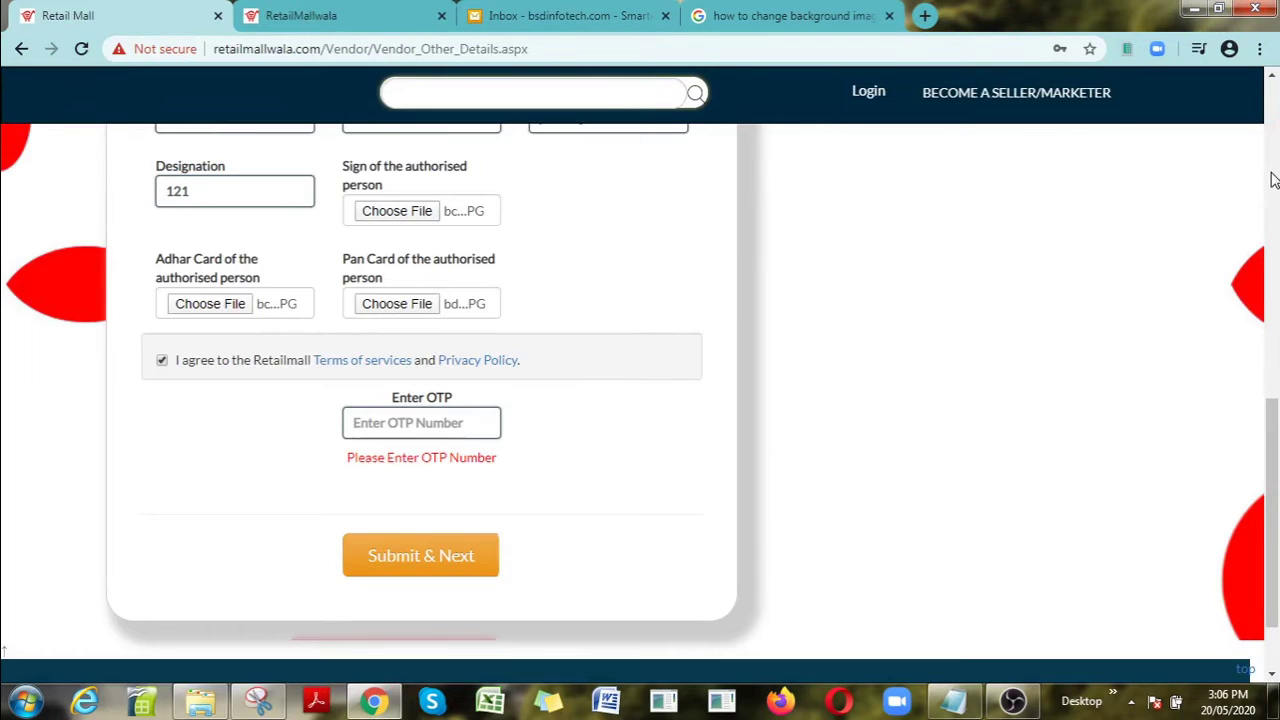
{"action": "left_click", "coordinate": [1036, 100]}
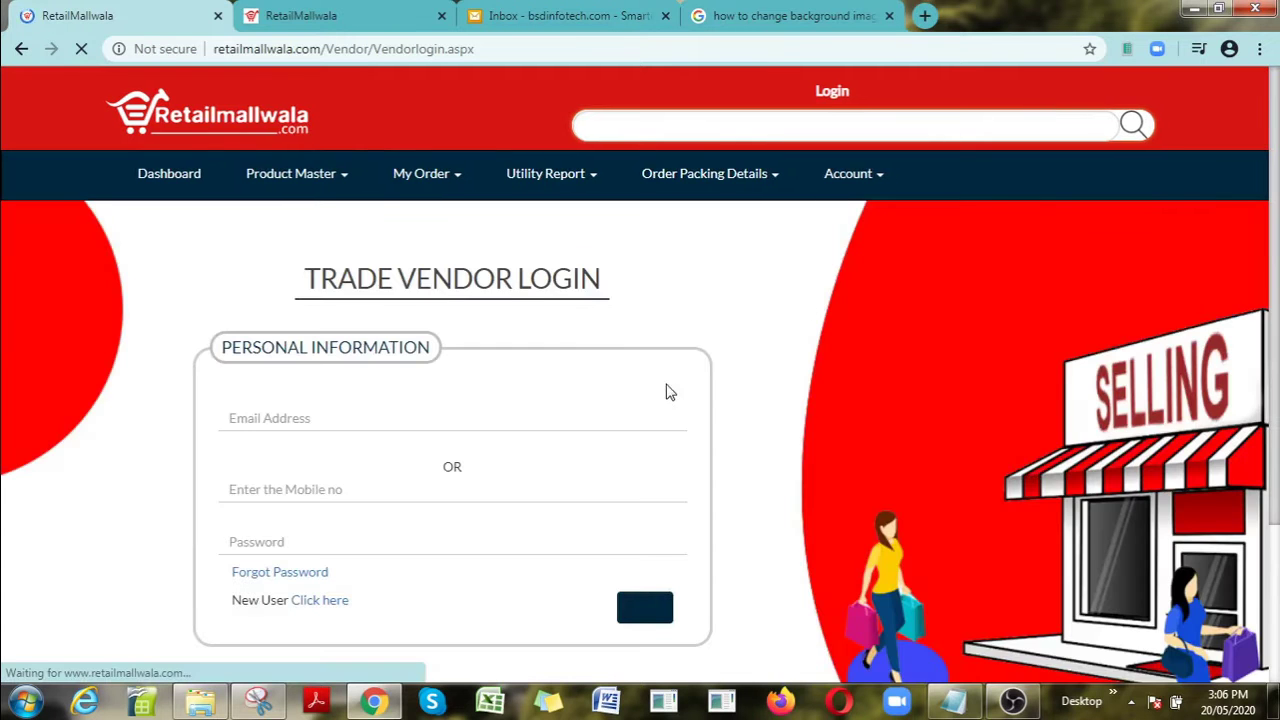
Step: Log in as the trade vendor with the saved Chrome login and open Product Master
{"action": "left_click", "coordinate": [356, 420]}
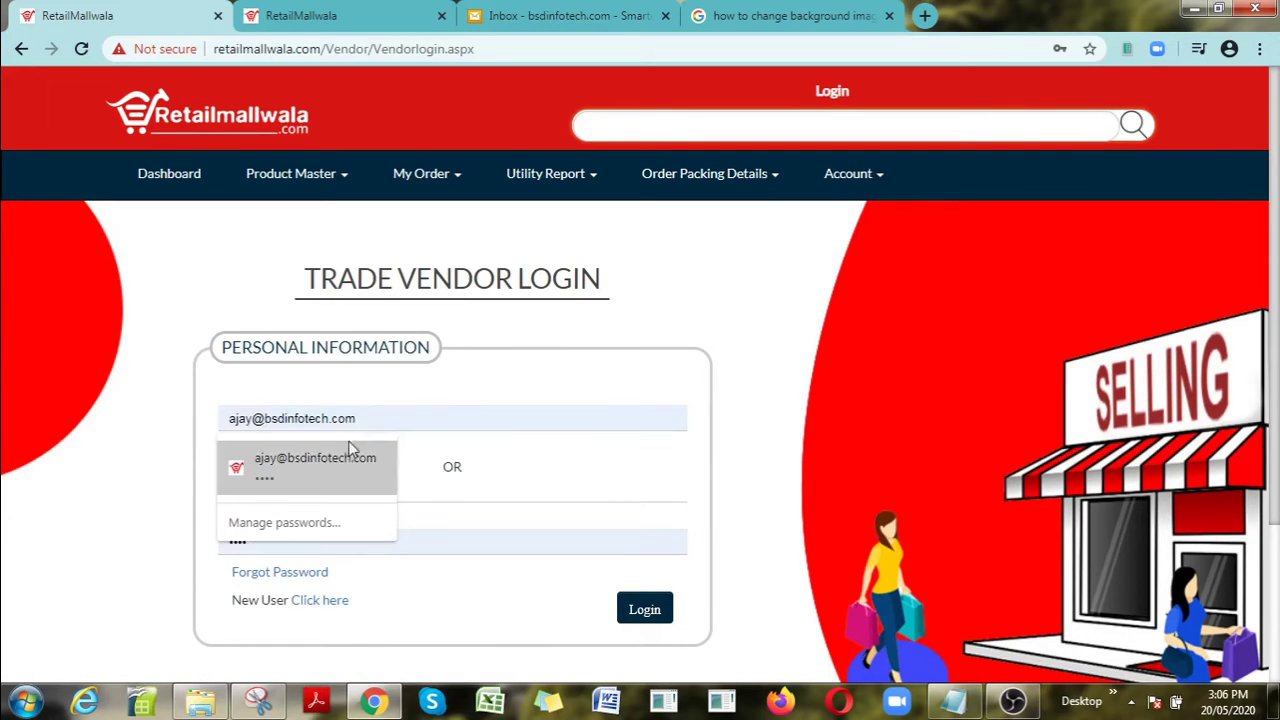
{"action": "left_click", "coordinate": [343, 455]}
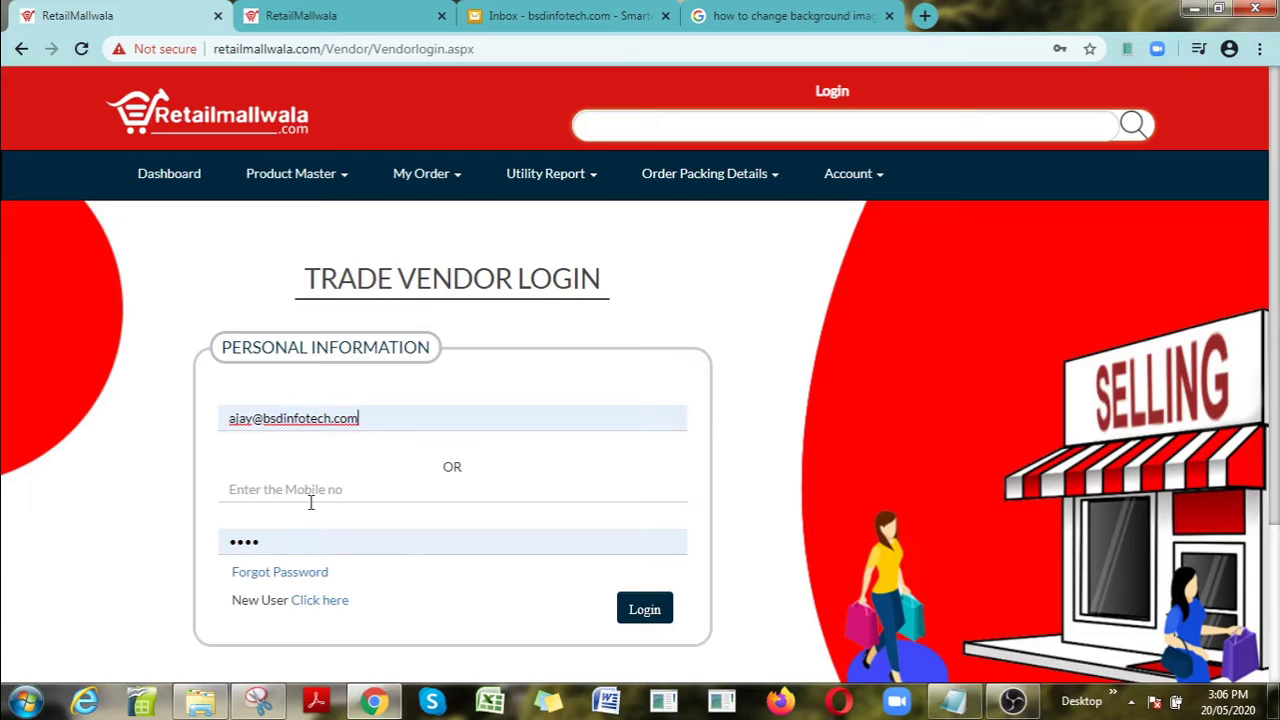
{"action": "left_click", "coordinate": [312, 496]}
{"action": "left_click", "coordinate": [650, 620]}
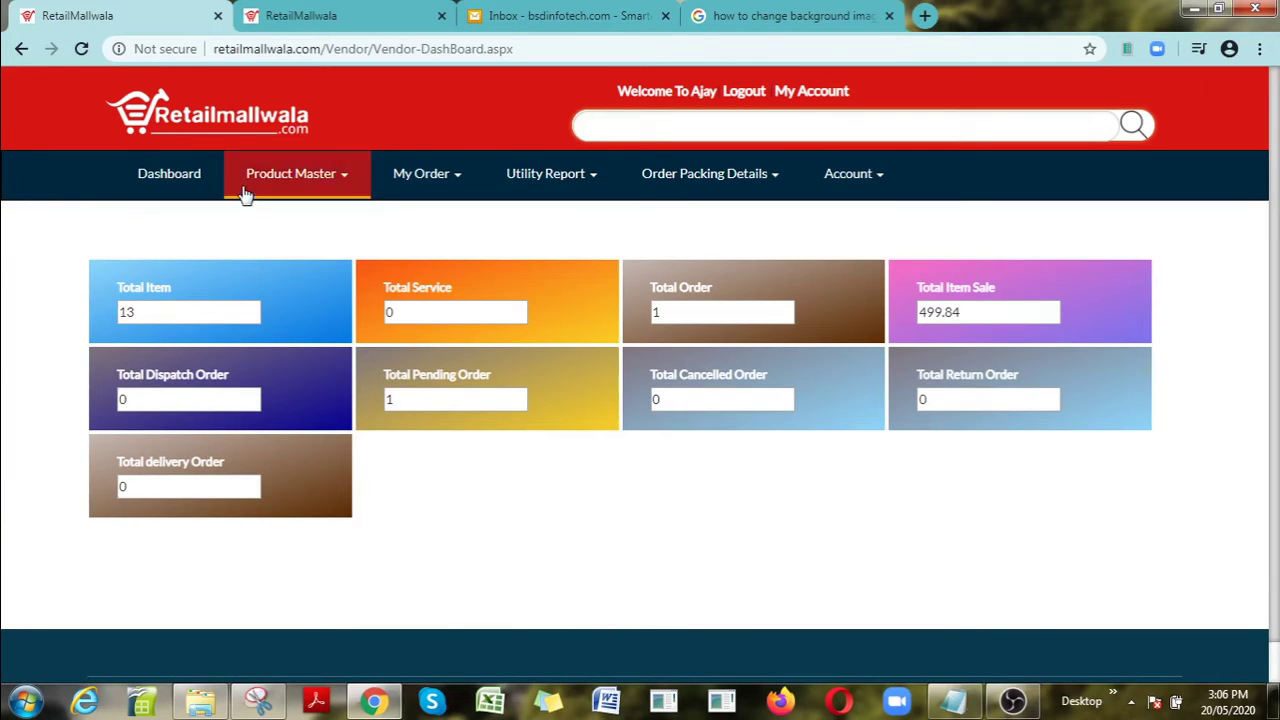
{"action": "left_click", "coordinate": [303, 188]}
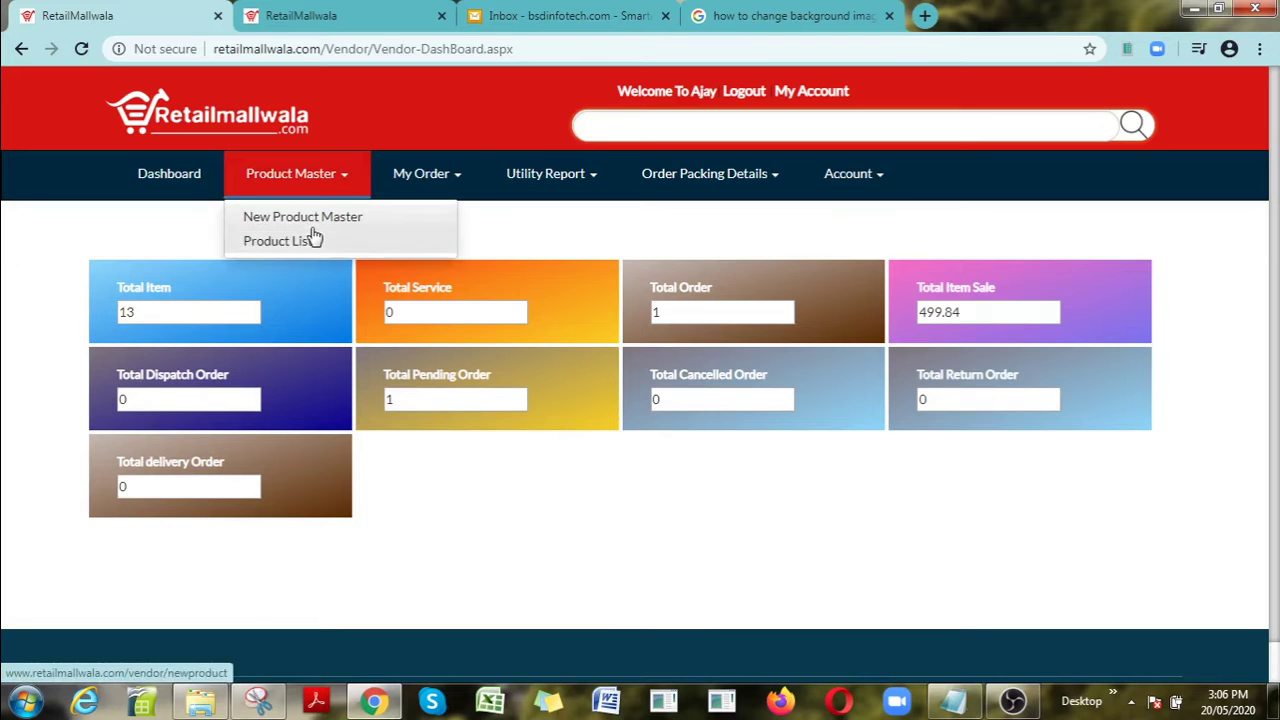
Step: Start a new product by copying the Cloths Dryer details (Home & Furnitures, Fuschia, HSN 4901)
{"action": "left_click", "coordinate": [306, 231]}
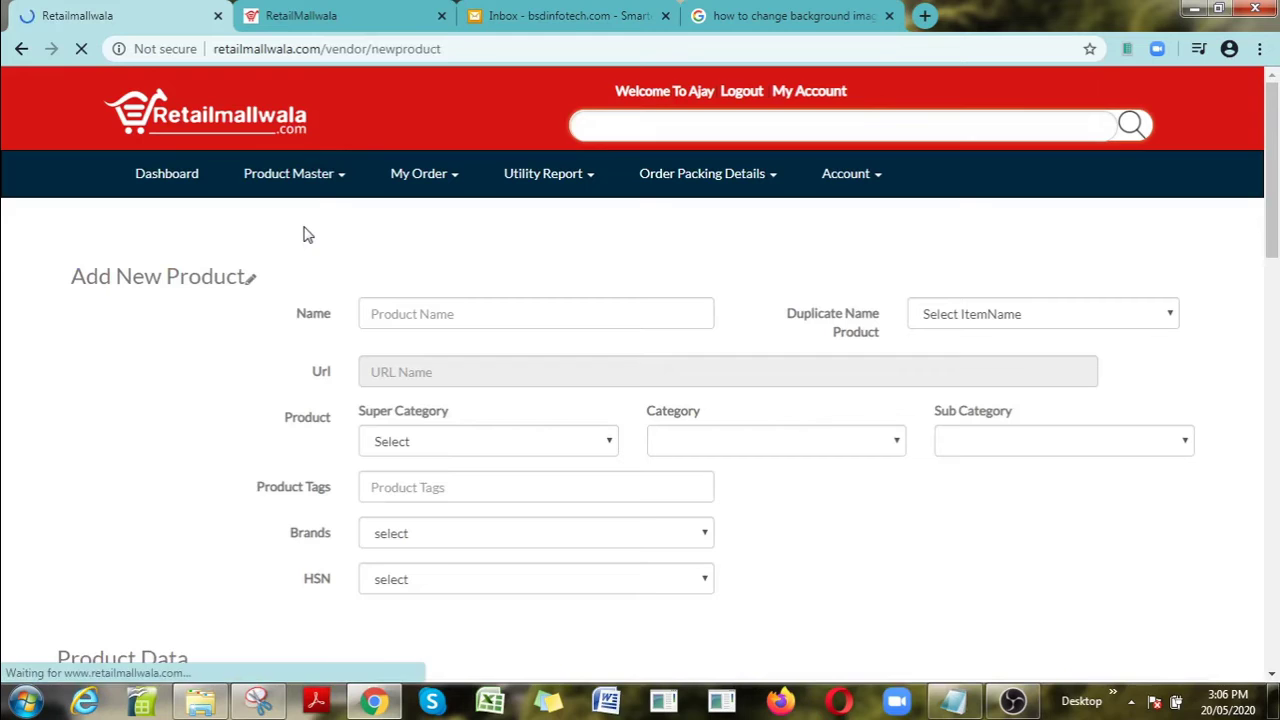
{"action": "left_click", "coordinate": [449, 330]}
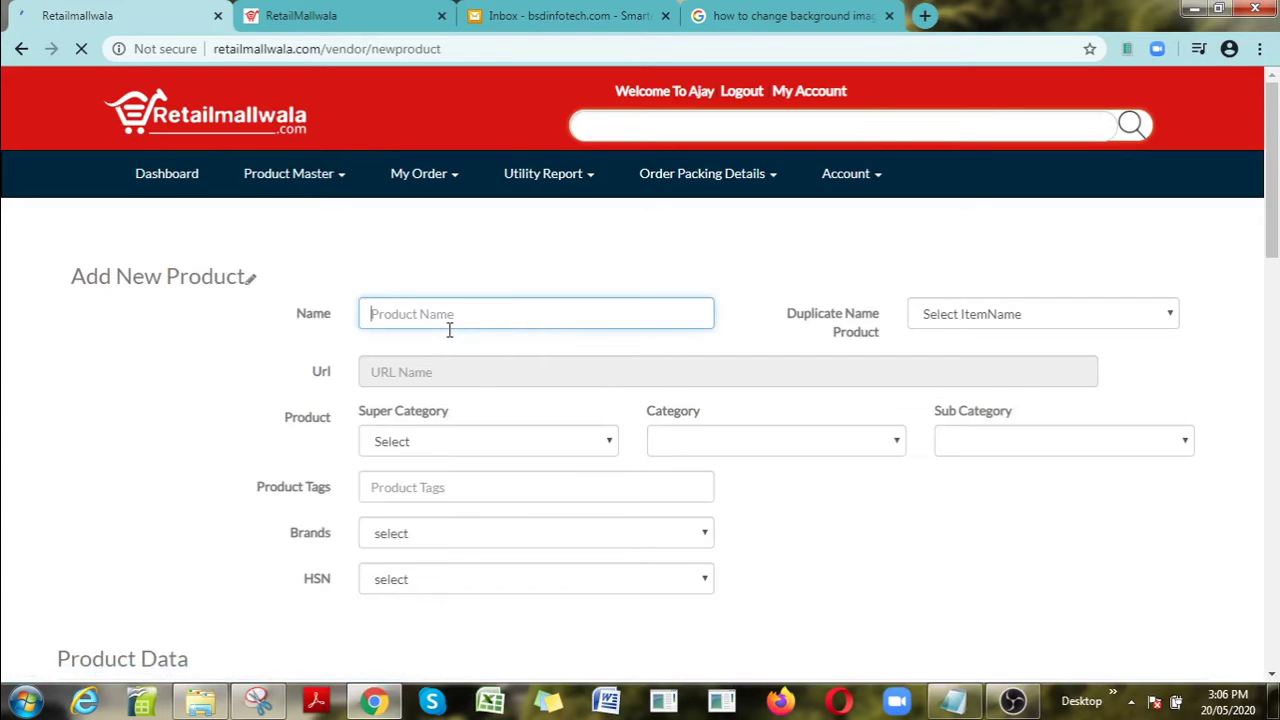
{"action": "type", "text": "vi"}
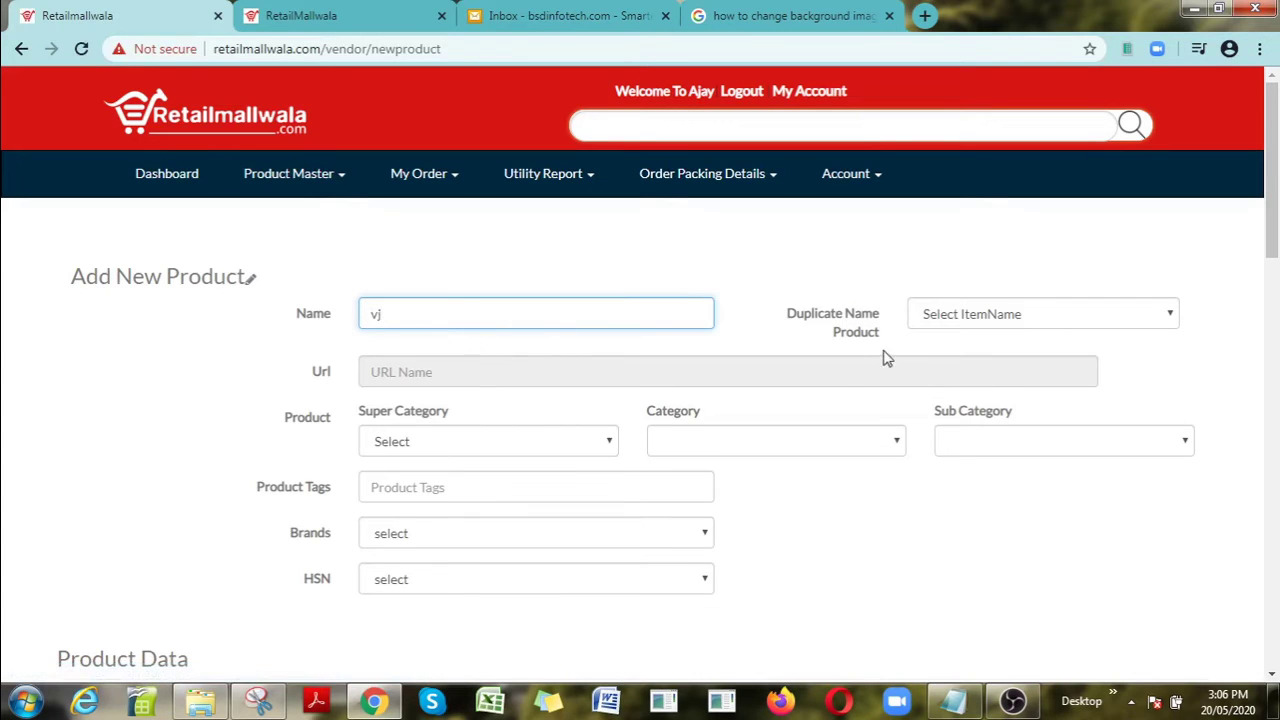
{"action": "left_click", "coordinate": [971, 318]}
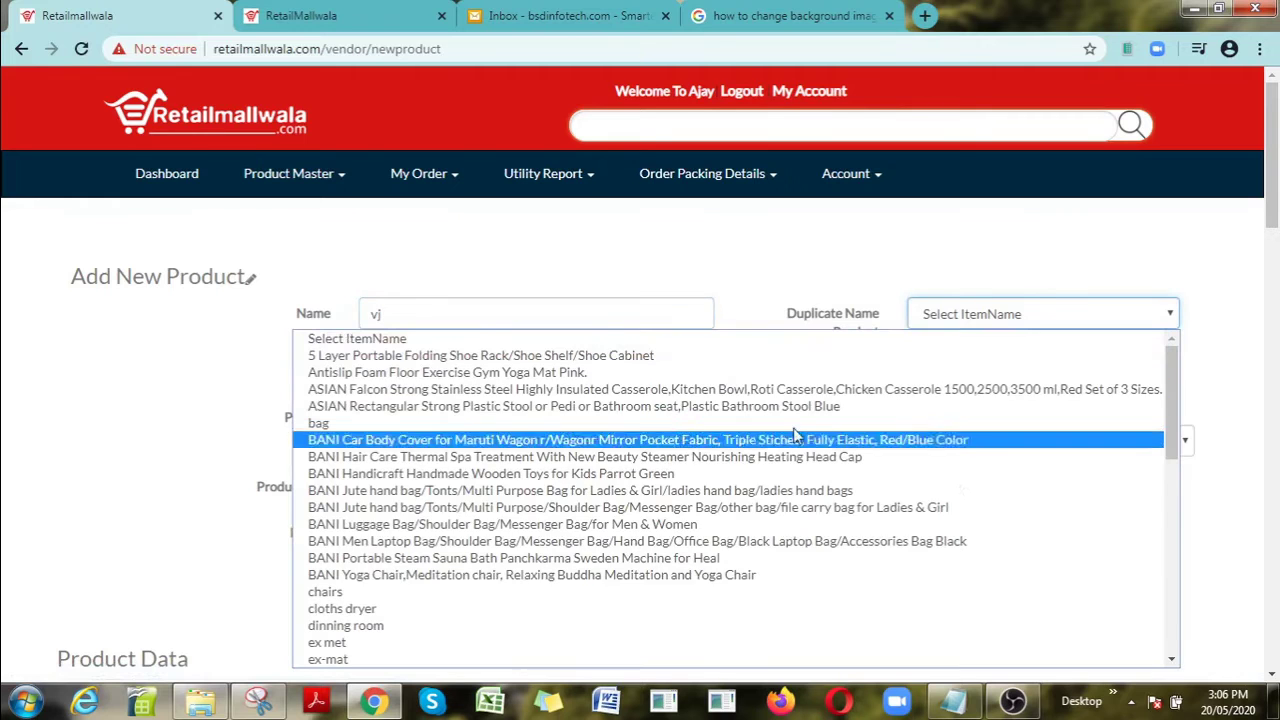
{"action": "left_click", "coordinate": [671, 616]}
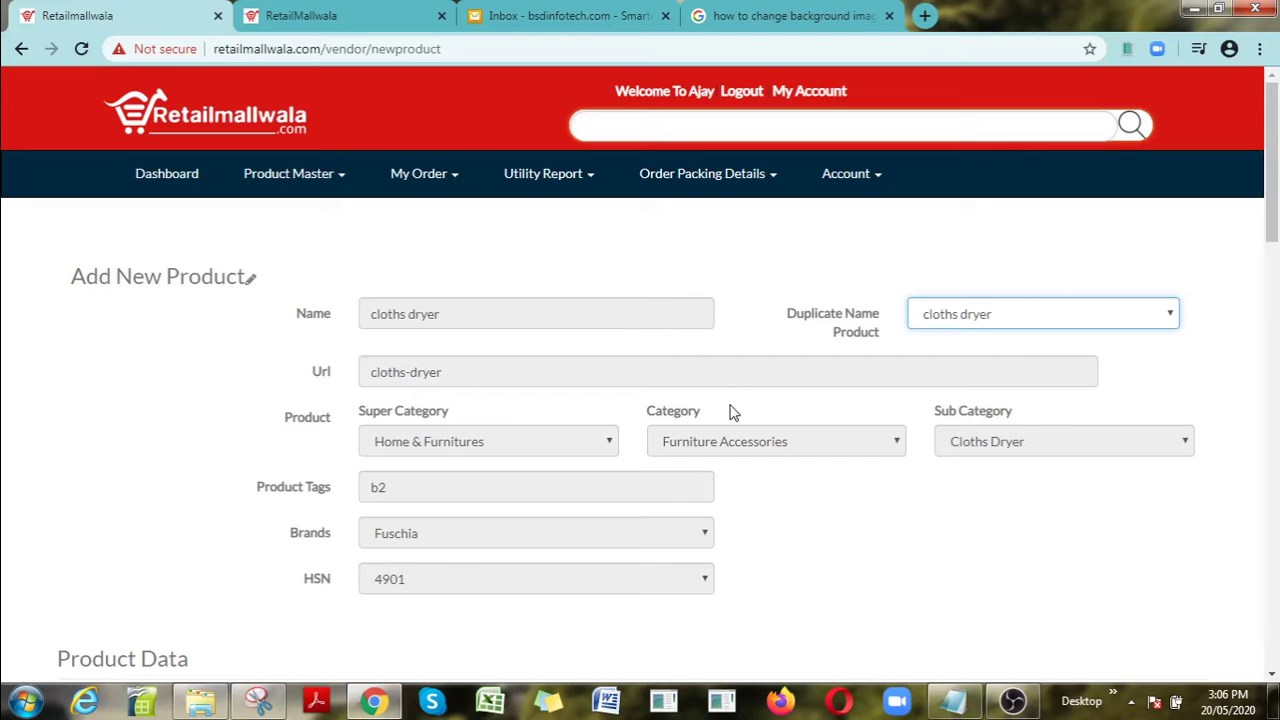
{"action": "left_click", "coordinate": [1000, 316]}
{"action": "left_click", "coordinate": [920, 340]}
{"action": "left_click", "coordinate": [645, 326]}
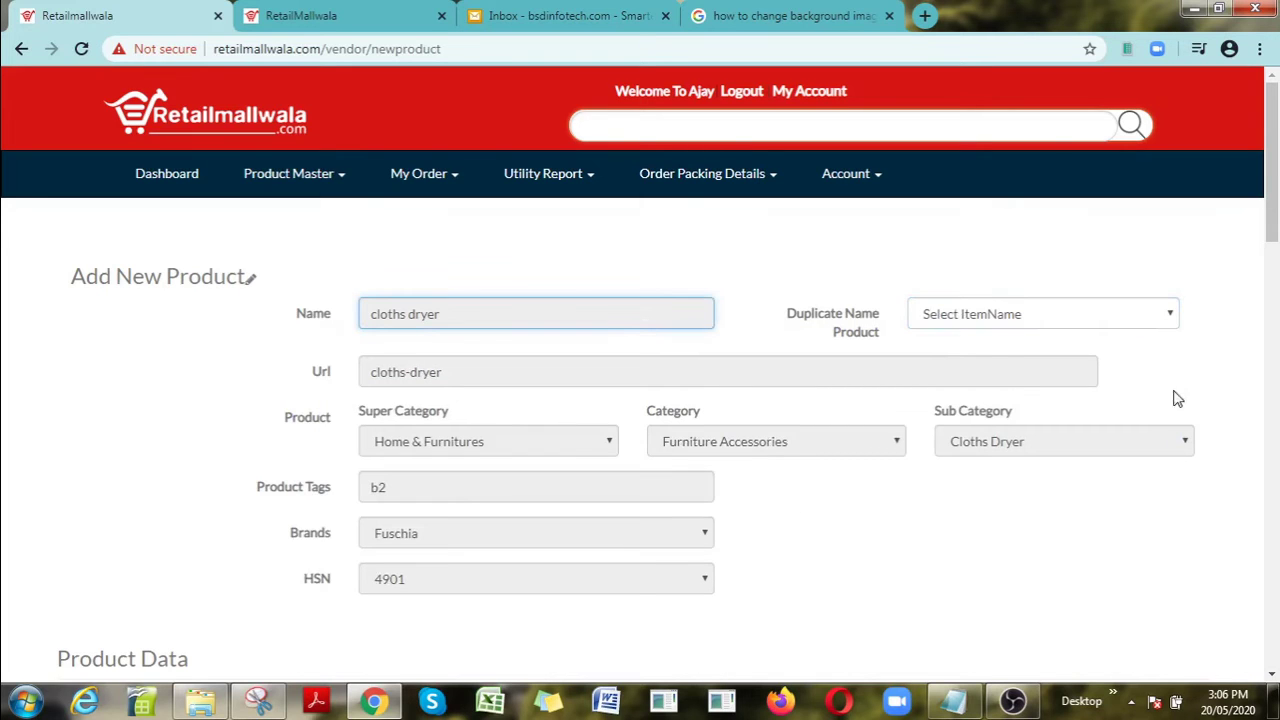
Step: Scroll through the cloths dryer form to review its prices and 1200 stock, then back up
{"action": "left_click_drag", "start_coordinate": [1272, 228], "coordinate": [1274, 272]}
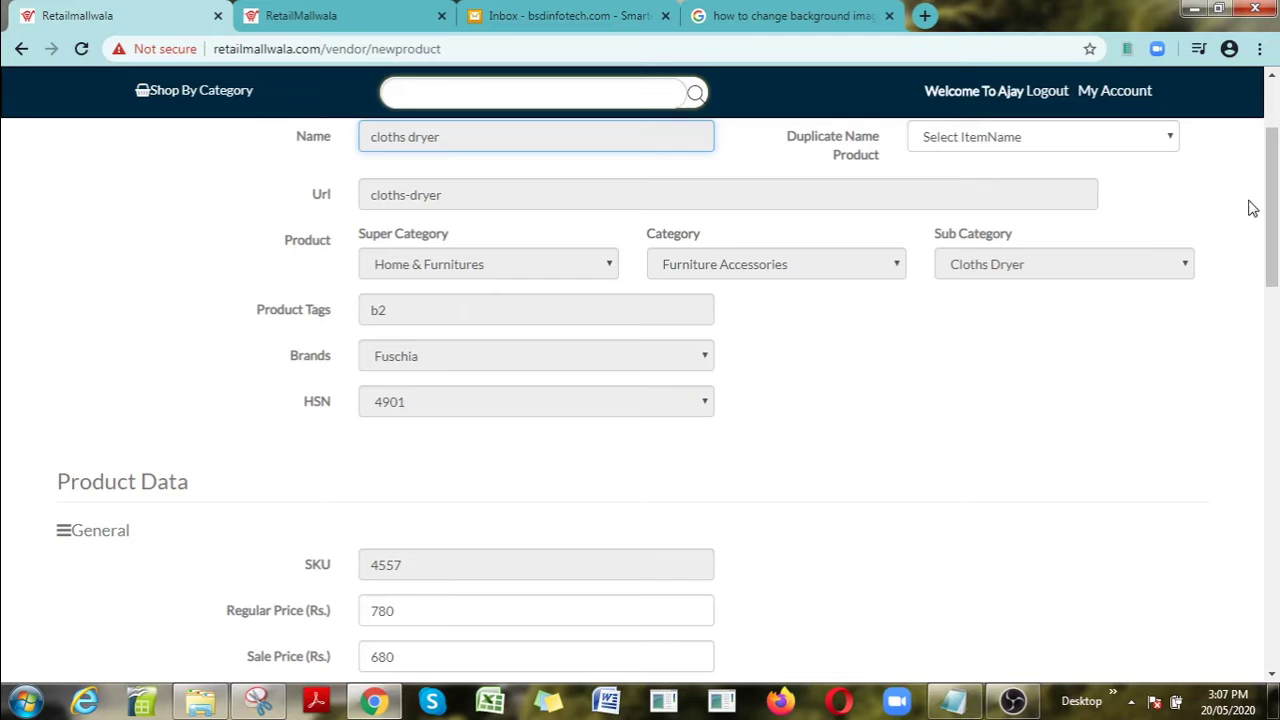
{"action": "left_click_drag", "start_coordinate": [1277, 221], "coordinate": [1268, 285]}
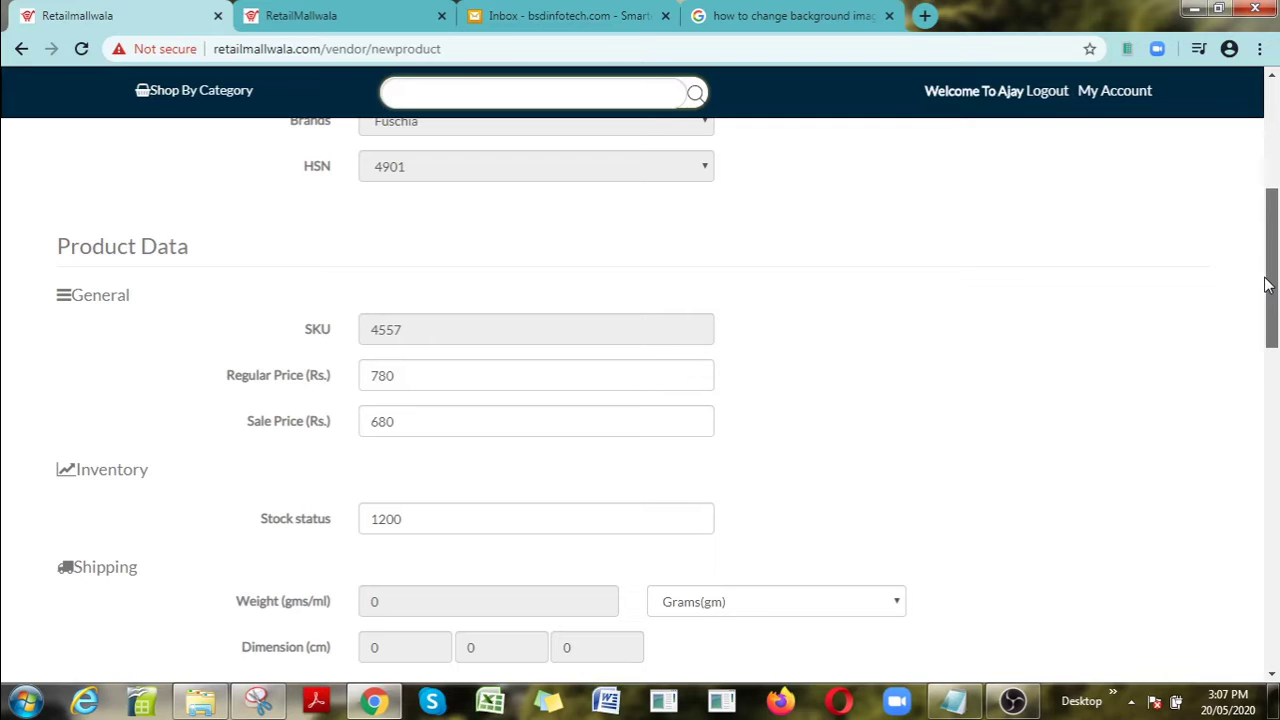
{"action": "left_click_drag", "start_coordinate": [1265, 285], "coordinate": [1265, 281]}
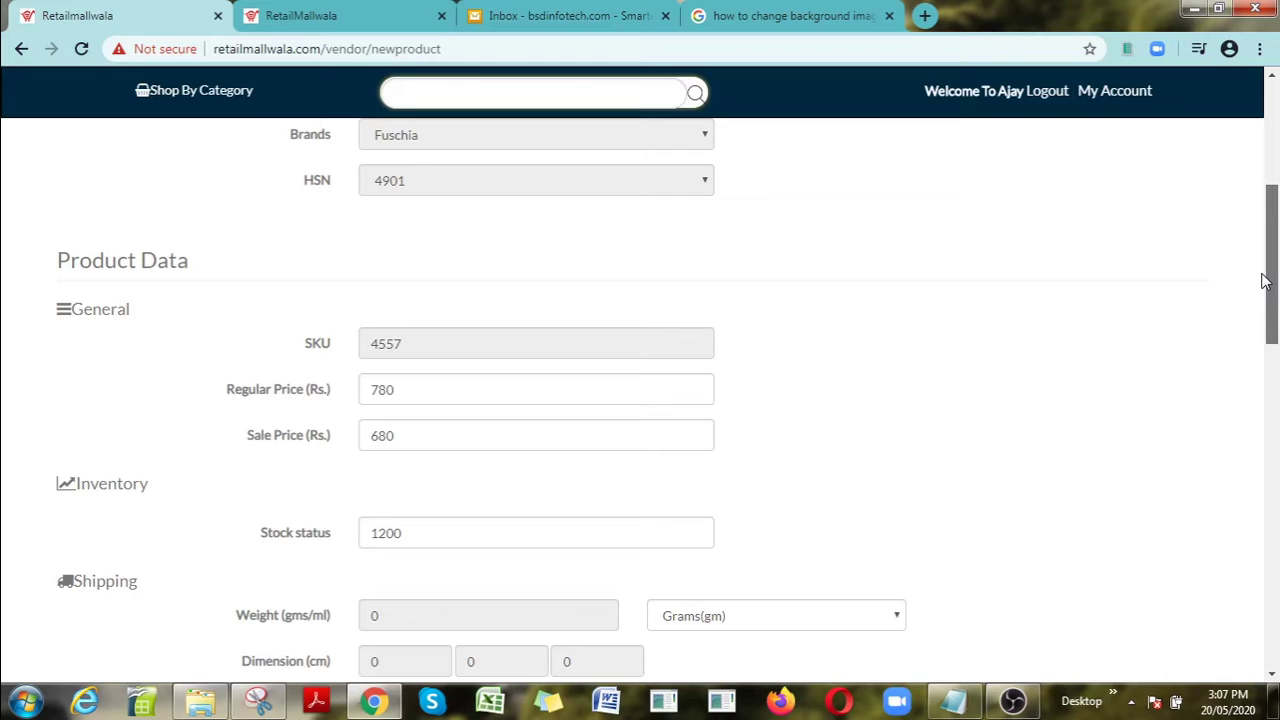
{"action": "left_click_drag", "start_coordinate": [1265, 281], "coordinate": [1265, 332]}
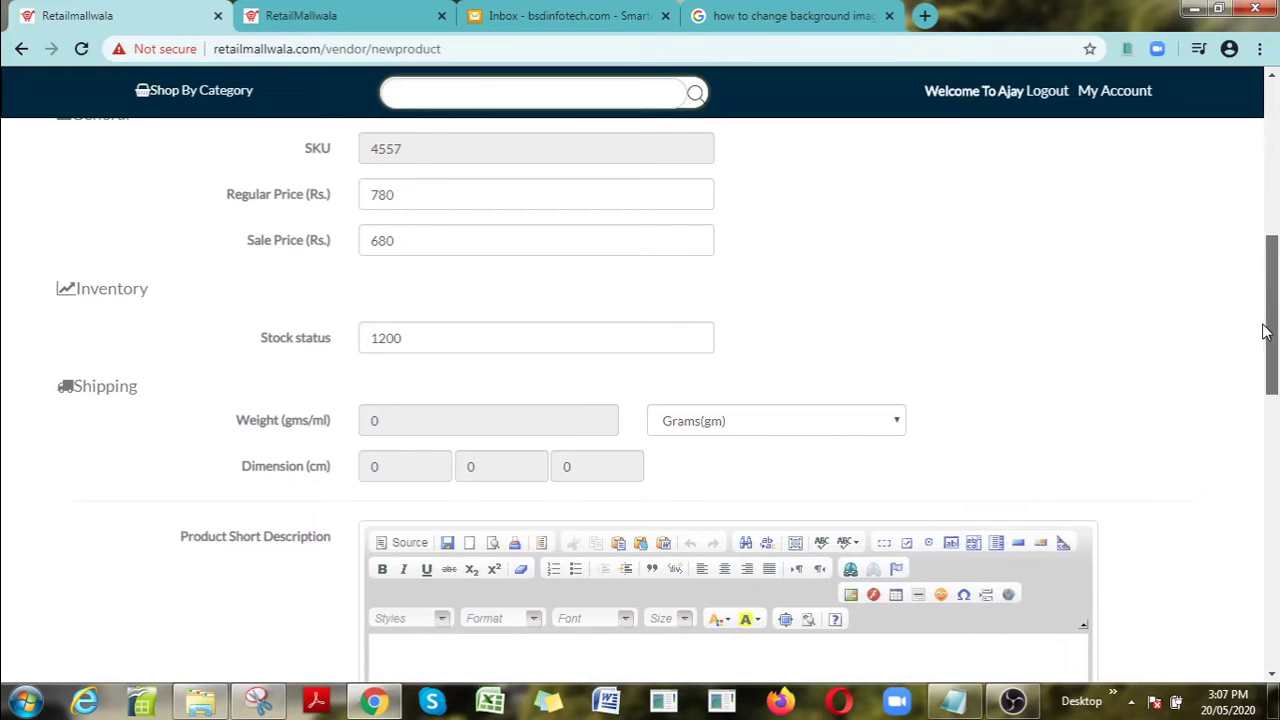
{"action": "left_click_drag", "start_coordinate": [1265, 332], "coordinate": [1275, 172]}
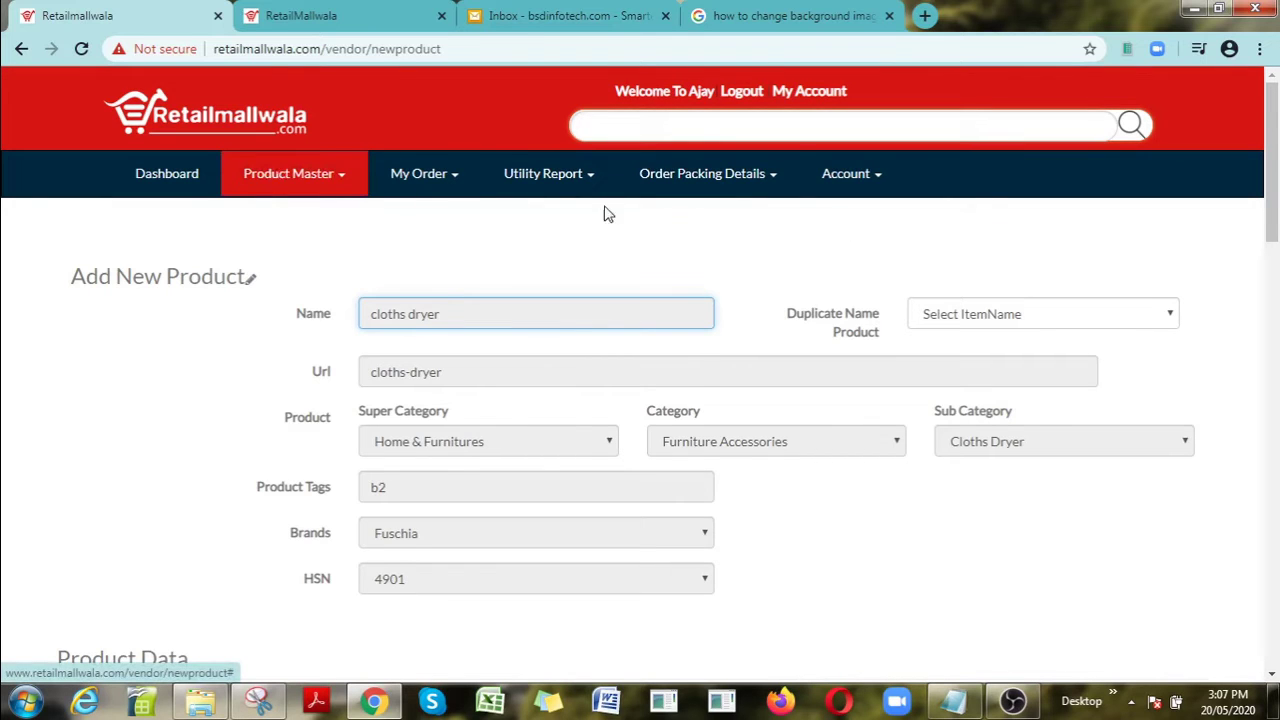
Step: In the admin tab, open Approve Item and view the Kamiliant Zoya Large – Brown luggage
{"action": "left_click", "coordinate": [310, 12]}
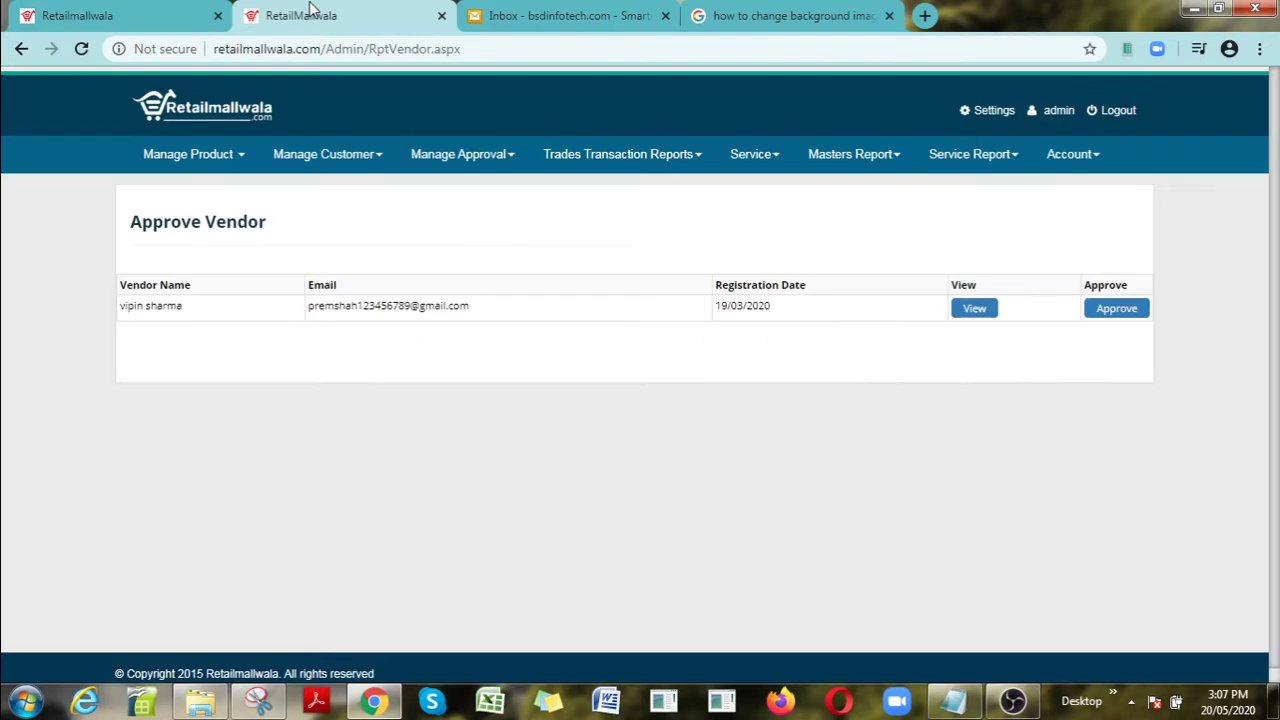
{"action": "left_click", "coordinate": [460, 154]}
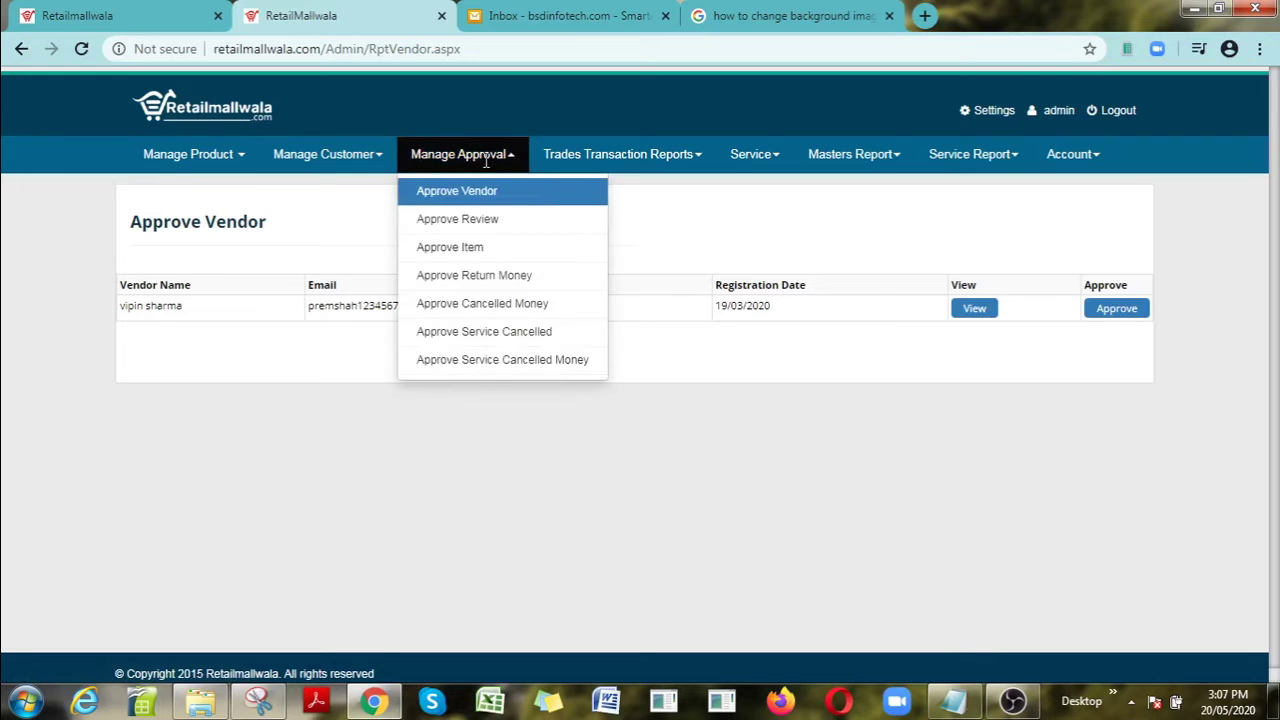
{"action": "left_click", "coordinate": [478, 252]}
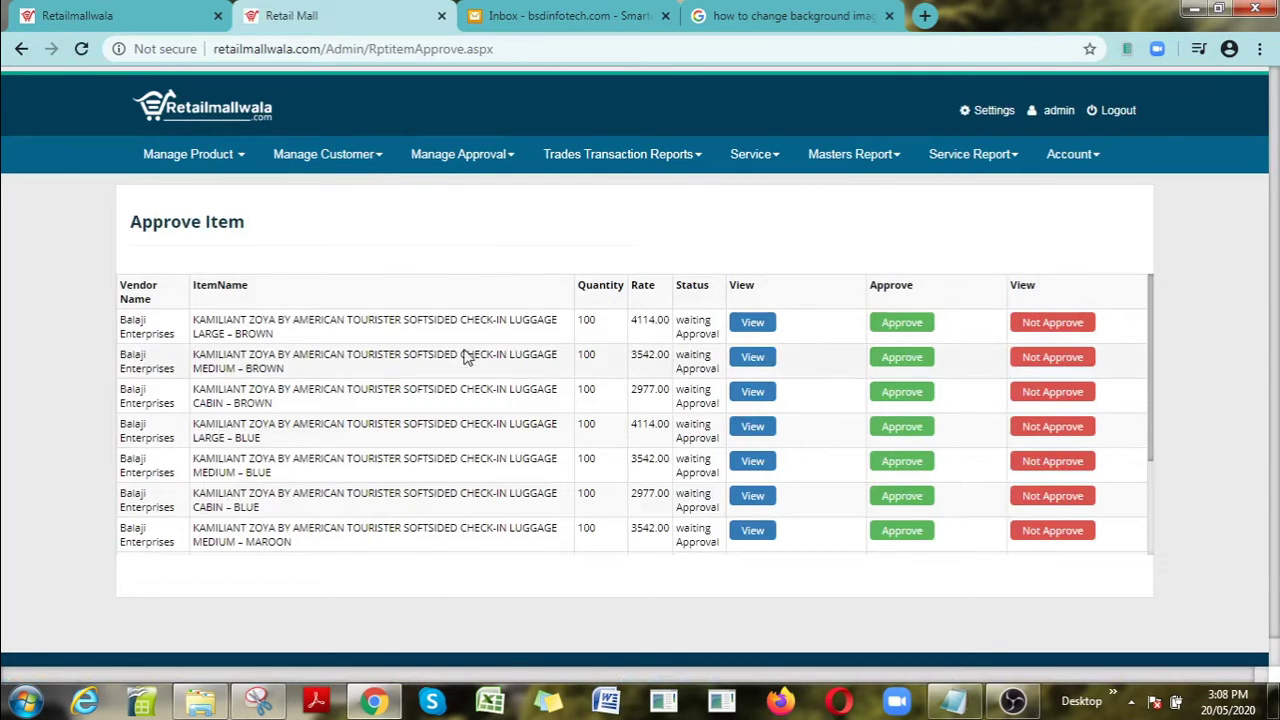
{"action": "left_click", "coordinate": [760, 328]}
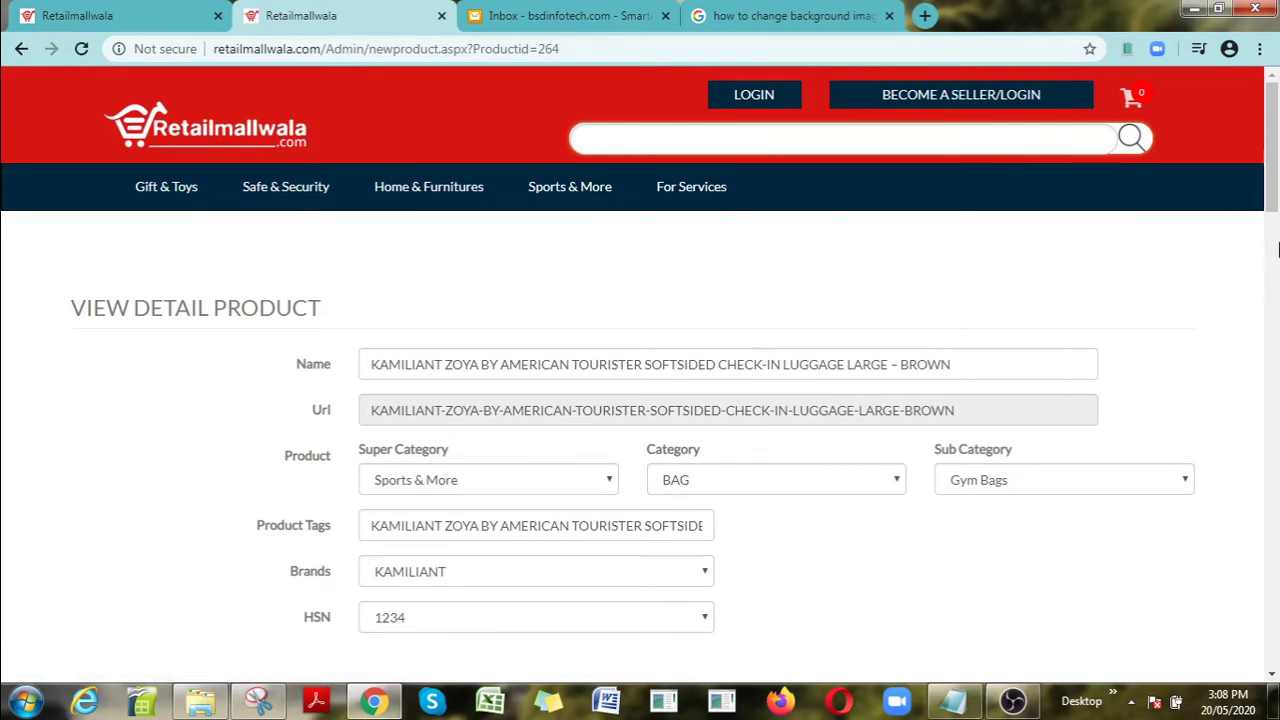
Step: Scroll the luggage details, then go back to the Approve Item list
{"action": "left_click_drag", "start_coordinate": [1272, 195], "coordinate": [1273, 90]}
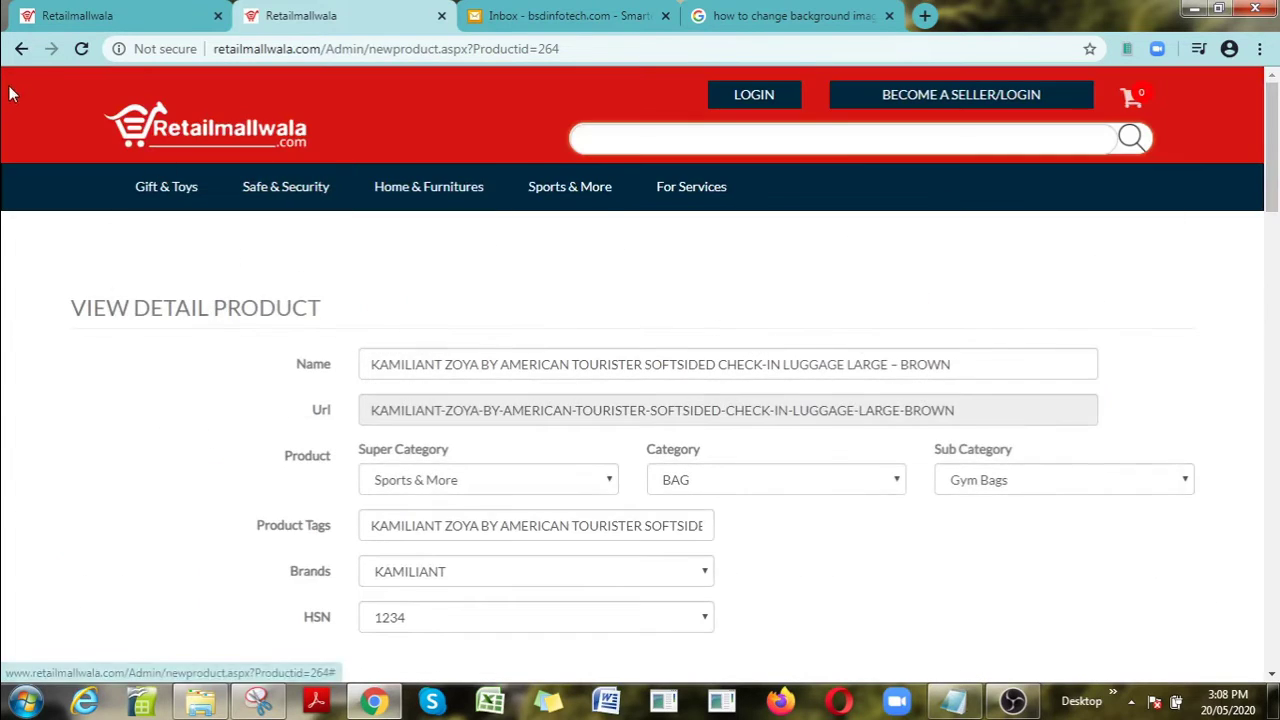
{"action": "left_click", "coordinate": [21, 48]}
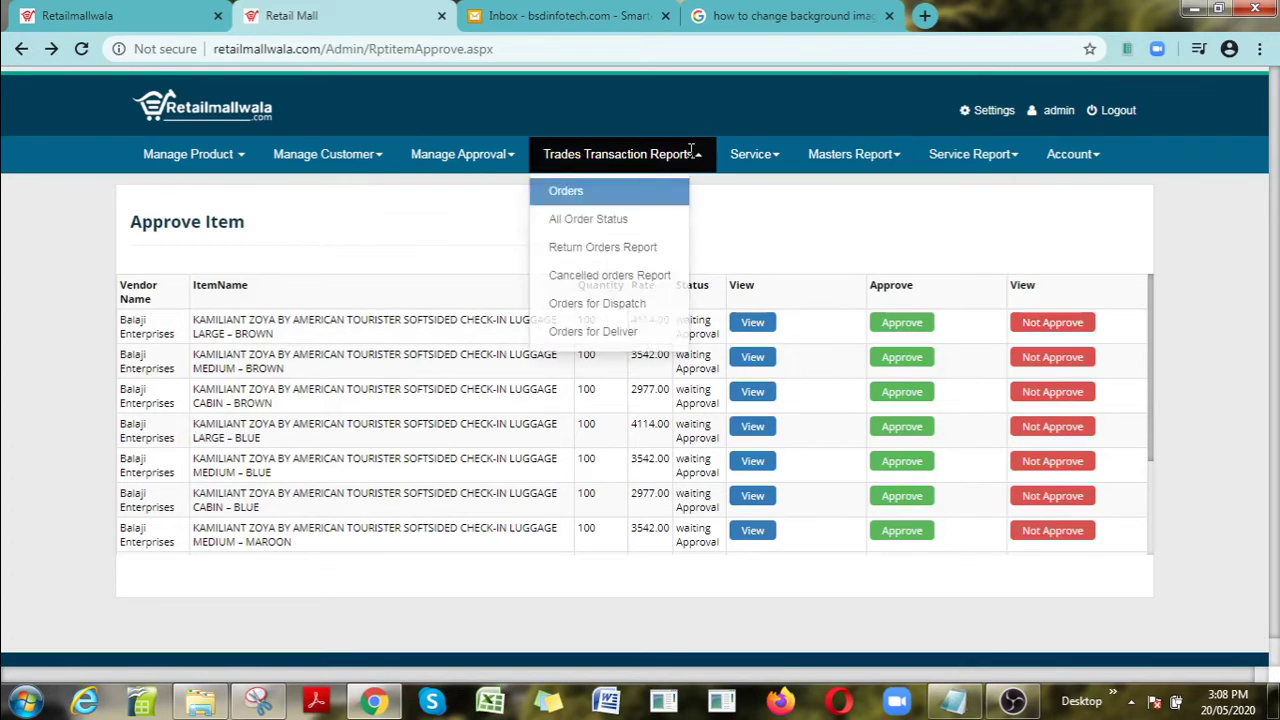
Step: Open the admin Customer List, then return to the vendor's Add New Product tab
{"action": "mouse_move", "coordinate": [462, 154]}
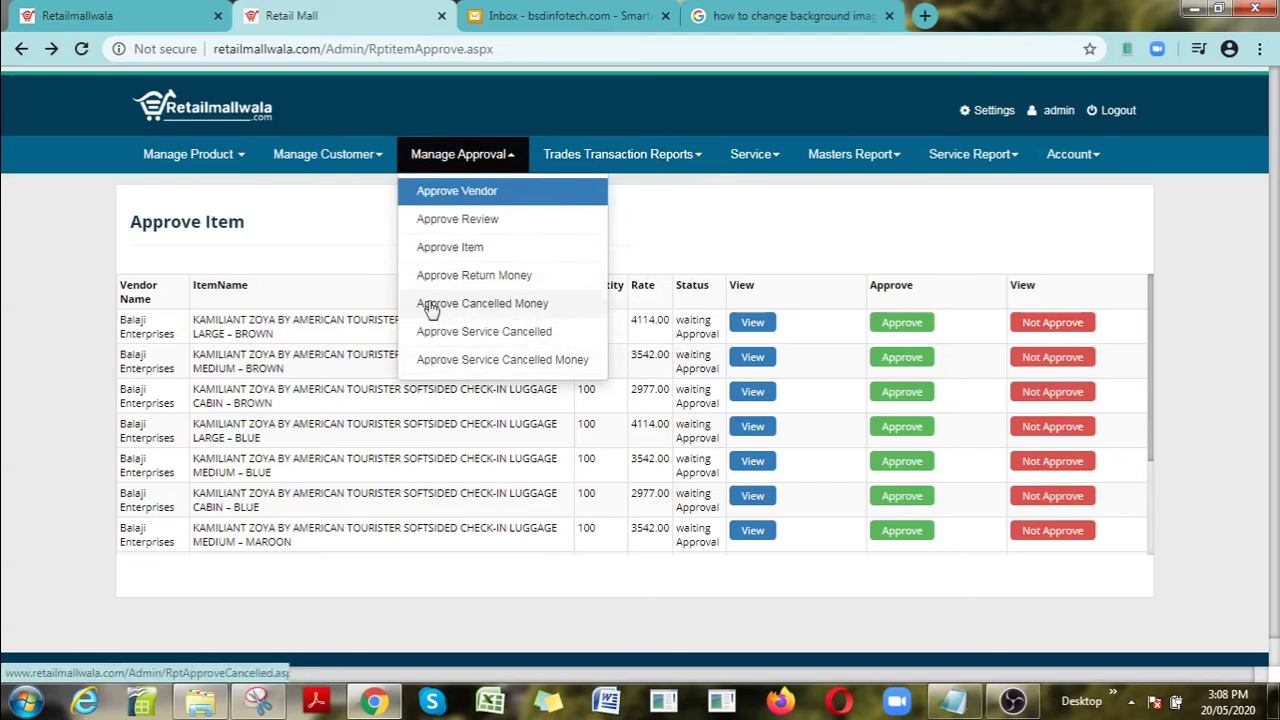
{"action": "mouse_move", "coordinate": [363, 176]}
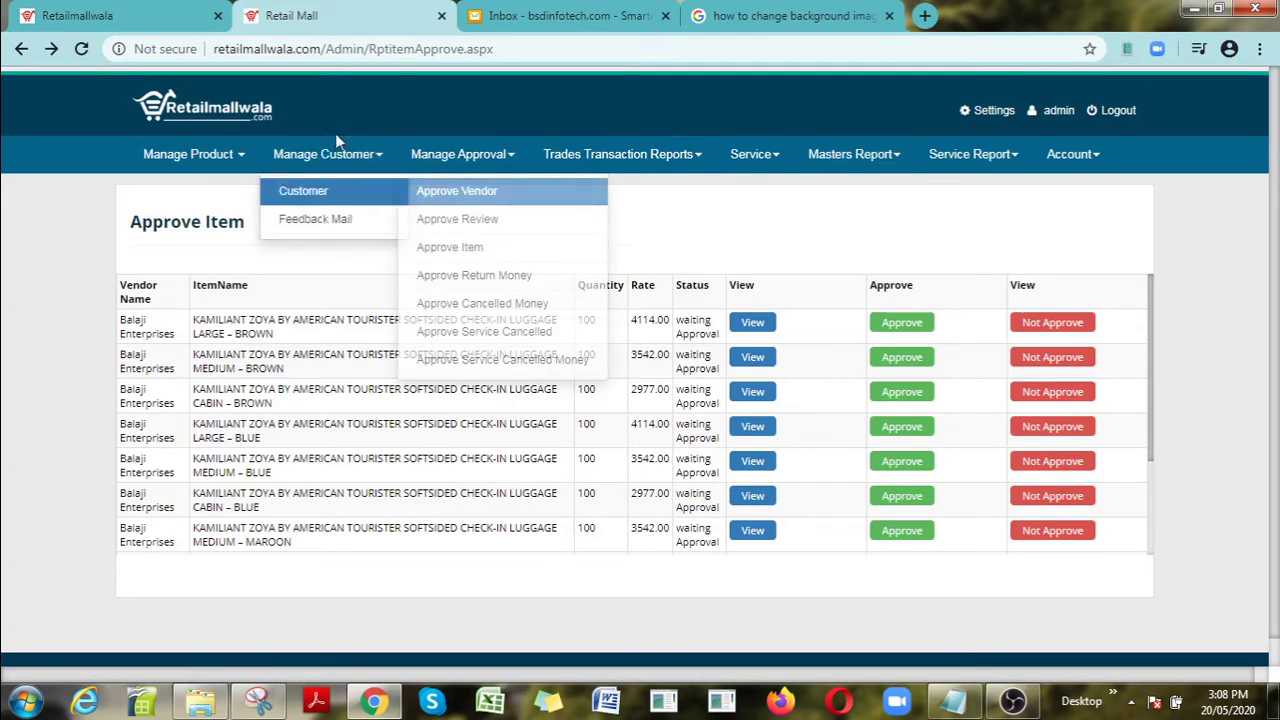
{"action": "left_click", "coordinate": [344, 194]}
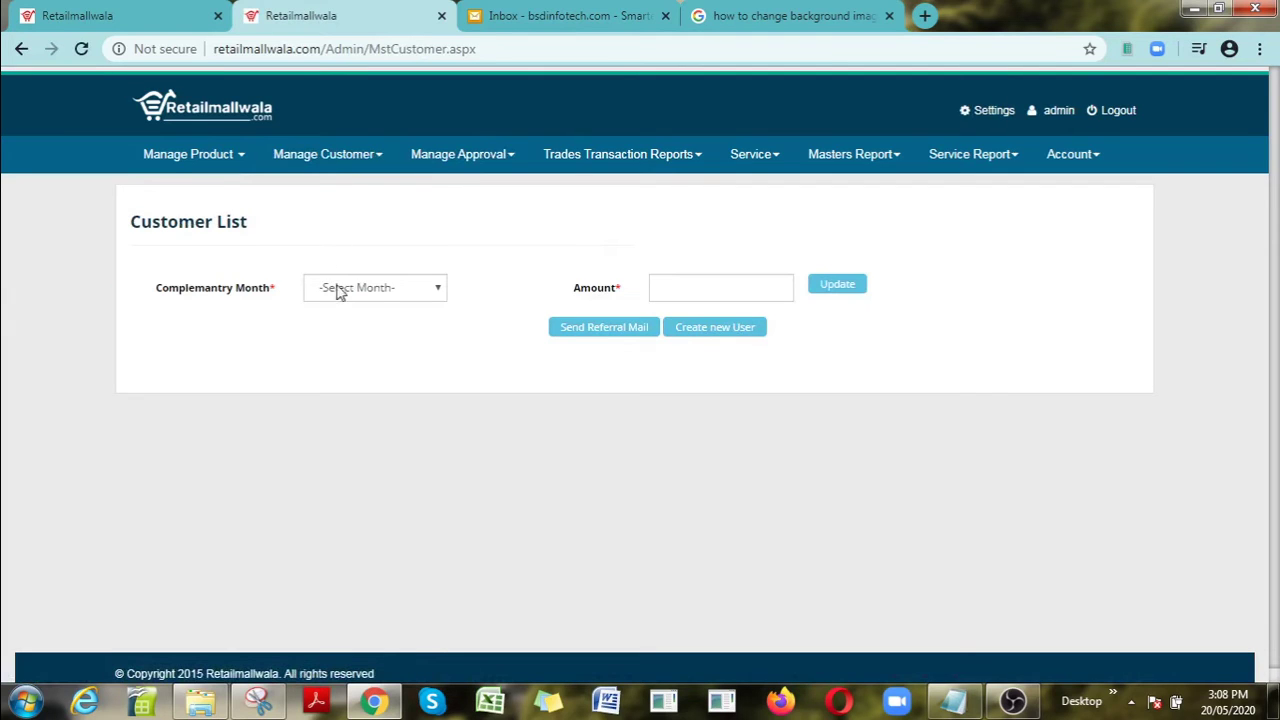
{"action": "mouse_move", "coordinate": [223, 160]}
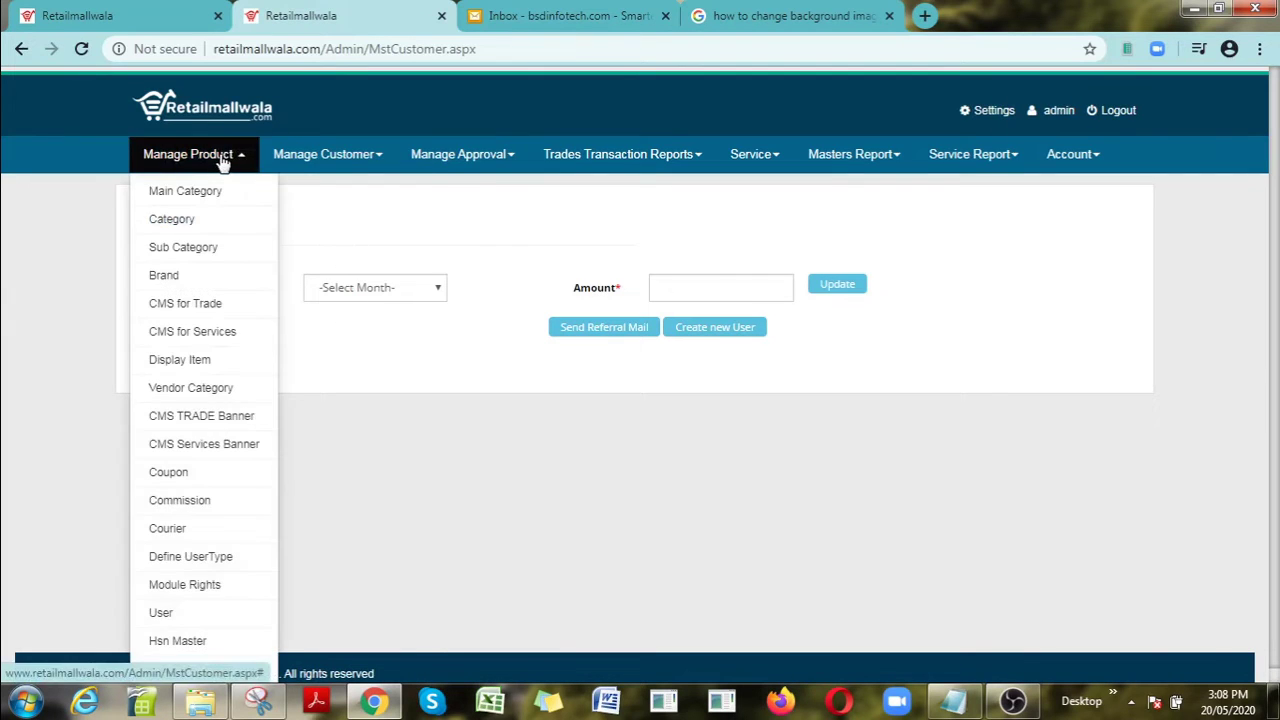
{"action": "mouse_move", "coordinate": [604, 168]}
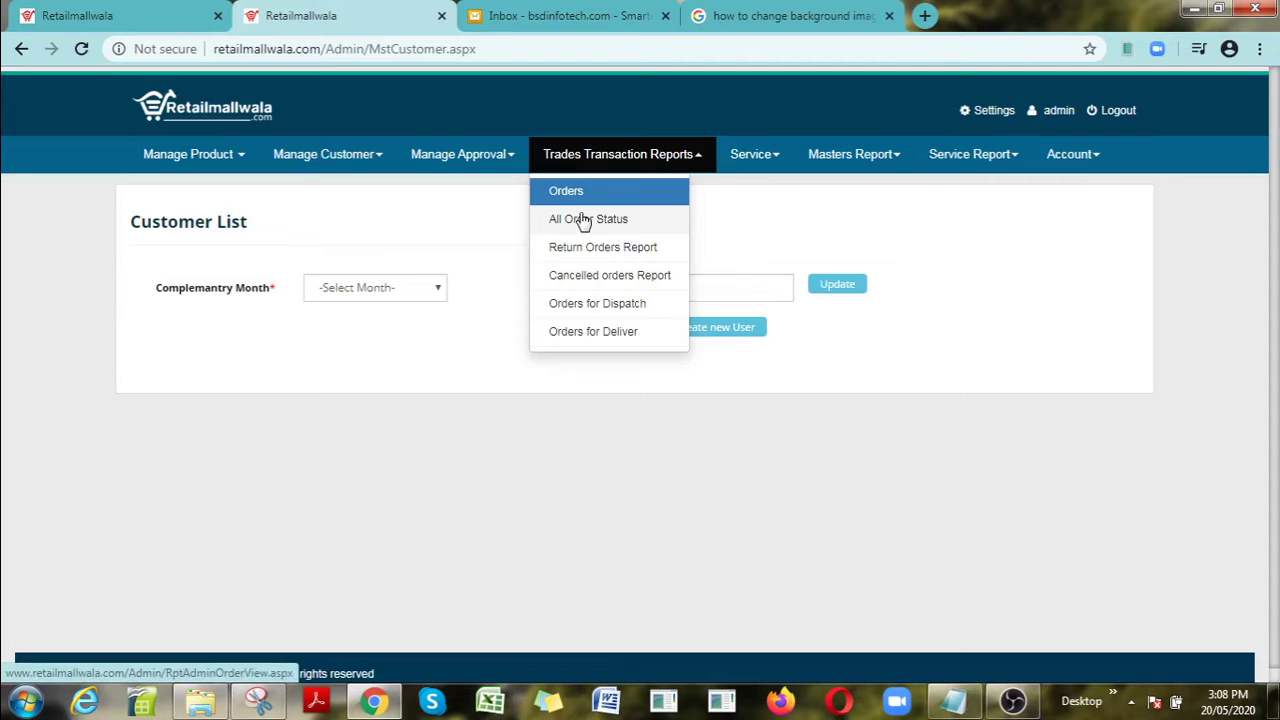
{"action": "left_click", "coordinate": [164, 15]}
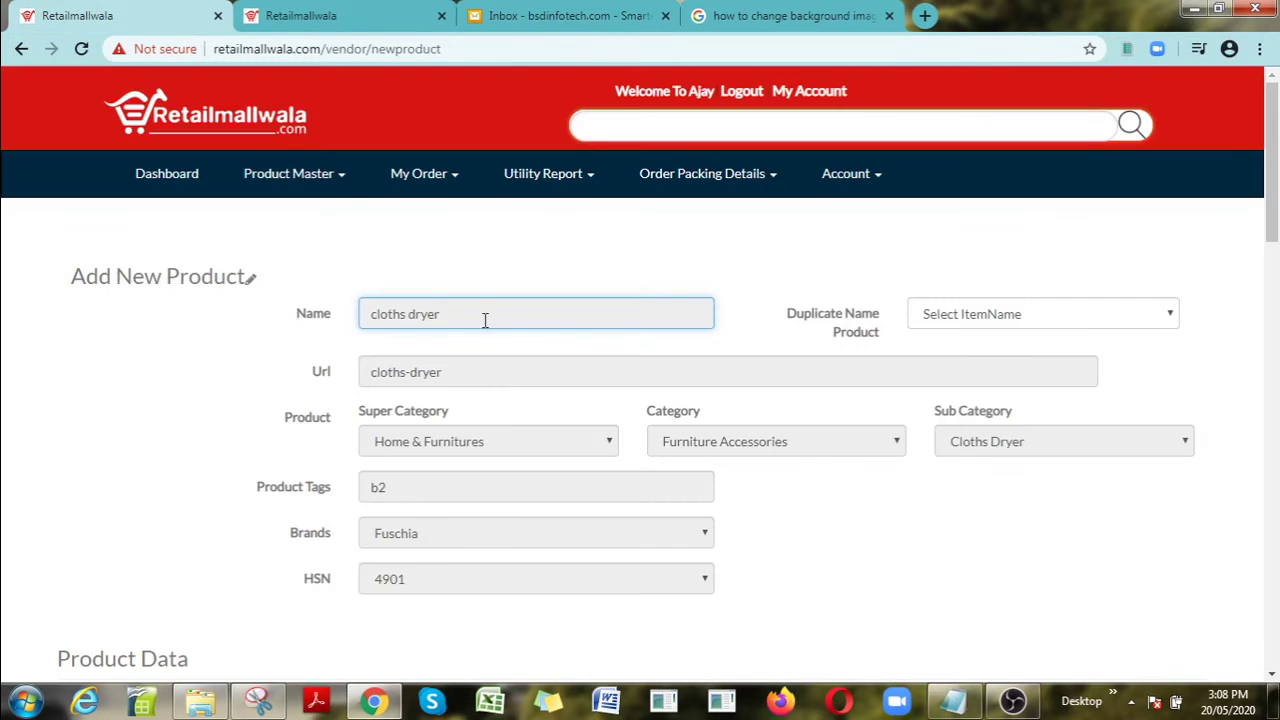
Step: Open Product Master > Product List and scroll through the products, headed by laptop bag
{"action": "left_click", "coordinate": [313, 189]}
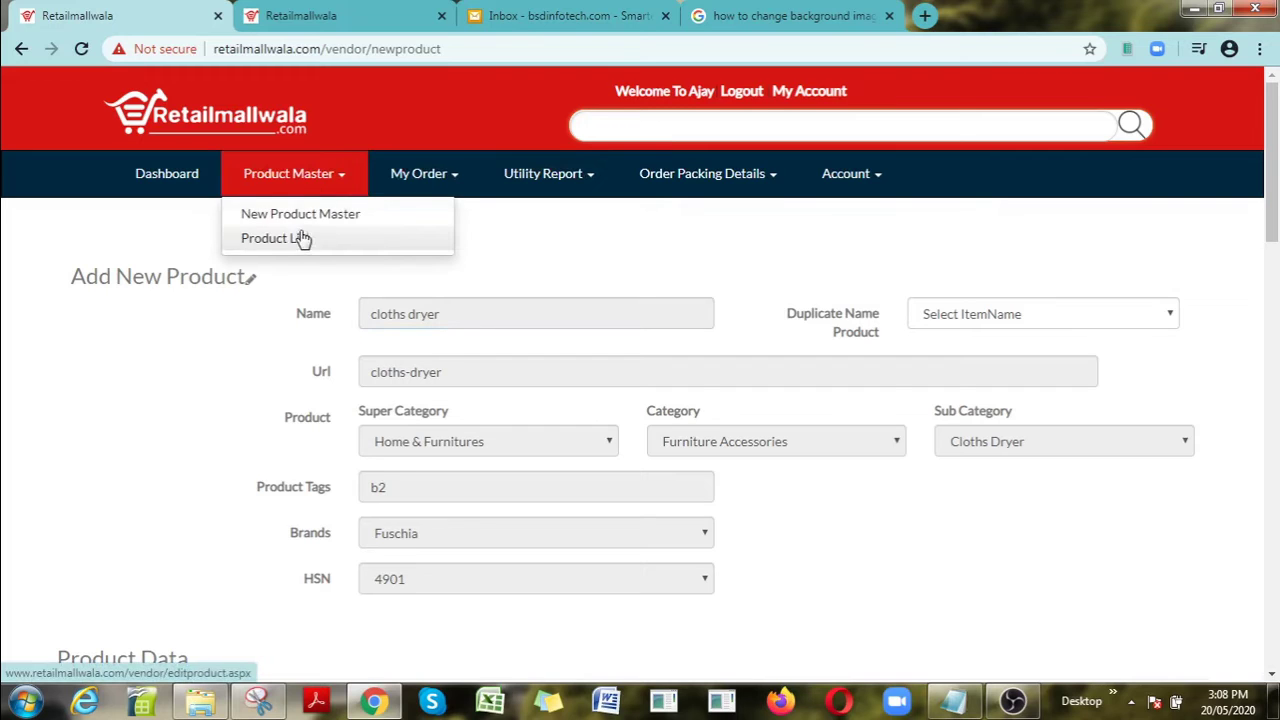
{"action": "left_click", "coordinate": [295, 245]}
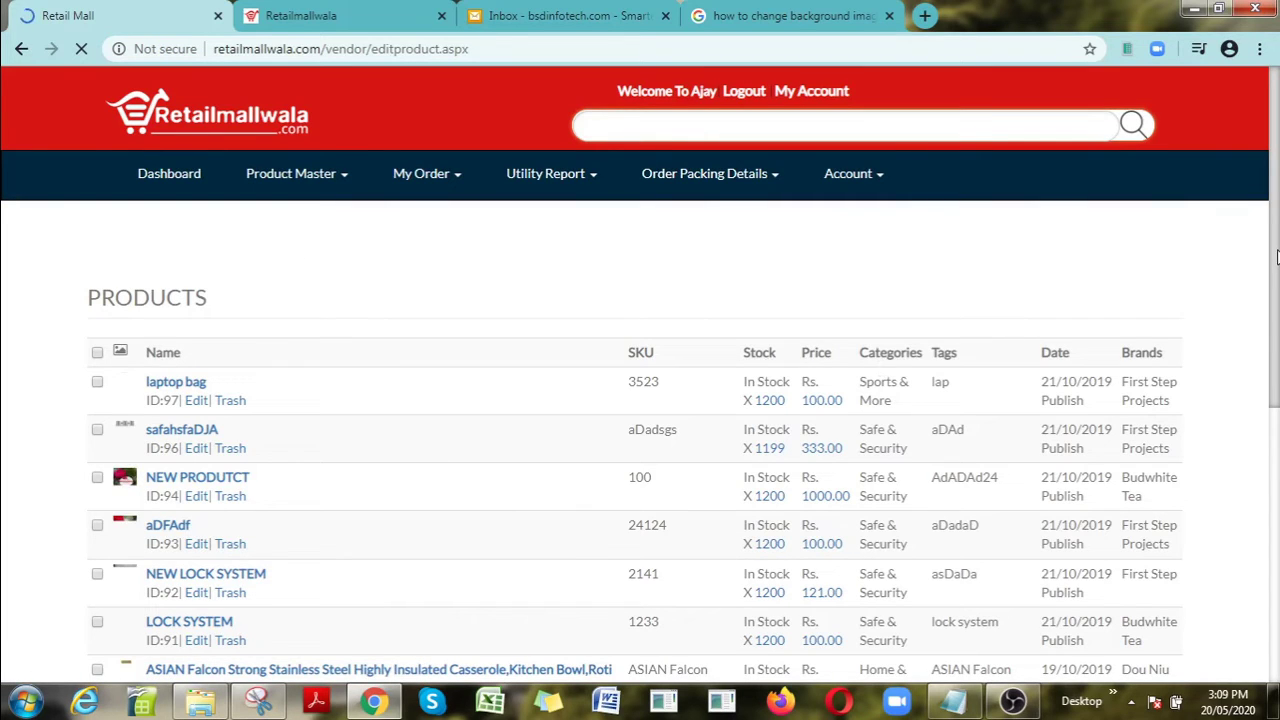
{"action": "left_click_drag", "start_coordinate": [1276, 258], "coordinate": [1276, 521]}
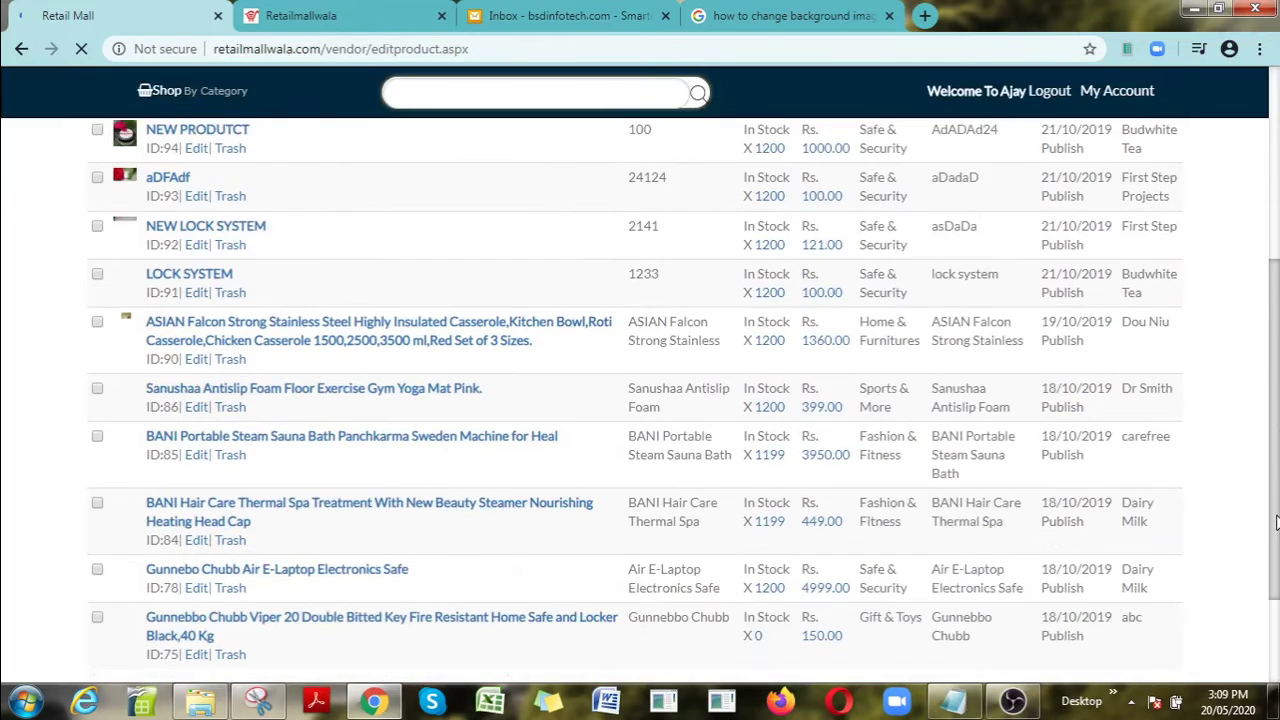
{"action": "scroll", "coordinate": [1276, 521], "scroll_direction": "down", "scroll_amount": 2}
{"action": "left_click_drag", "start_coordinate": [1275, 597], "coordinate": [1275, 236]}
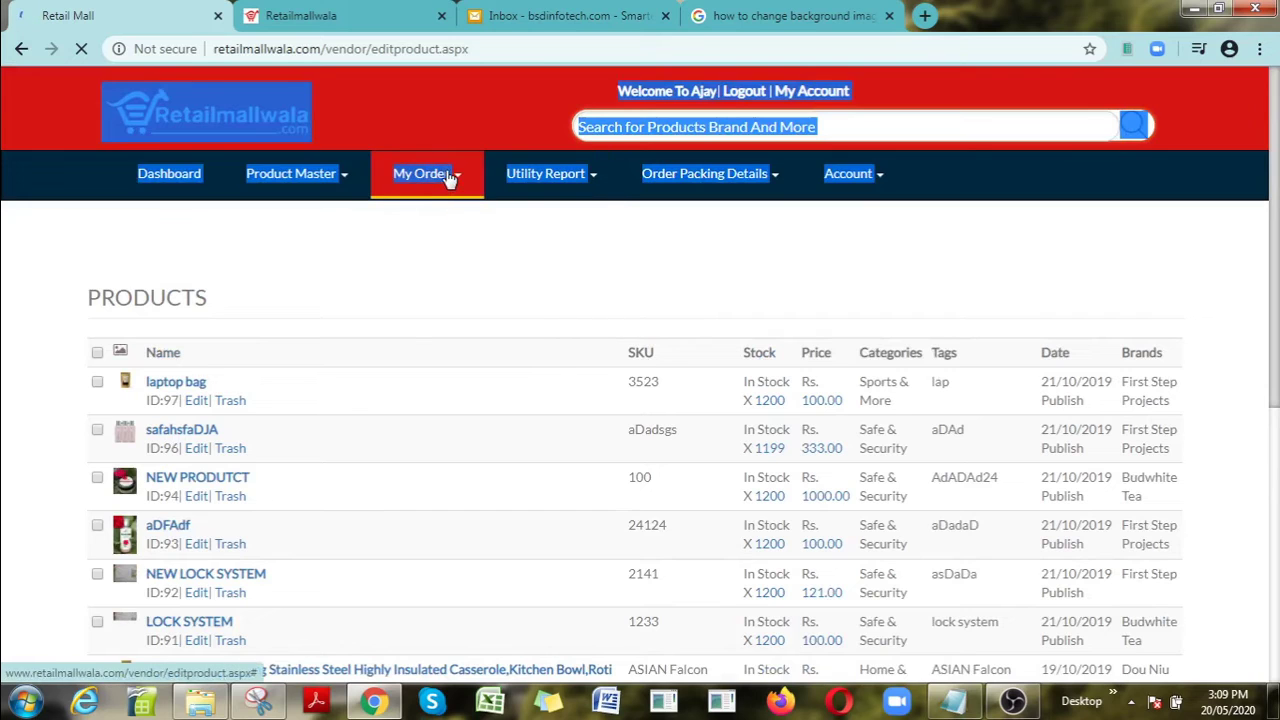
Step: Look through the vendor's My Order, Utility Report and Order Packing Details menus
{"action": "left_click", "coordinate": [449, 176]}
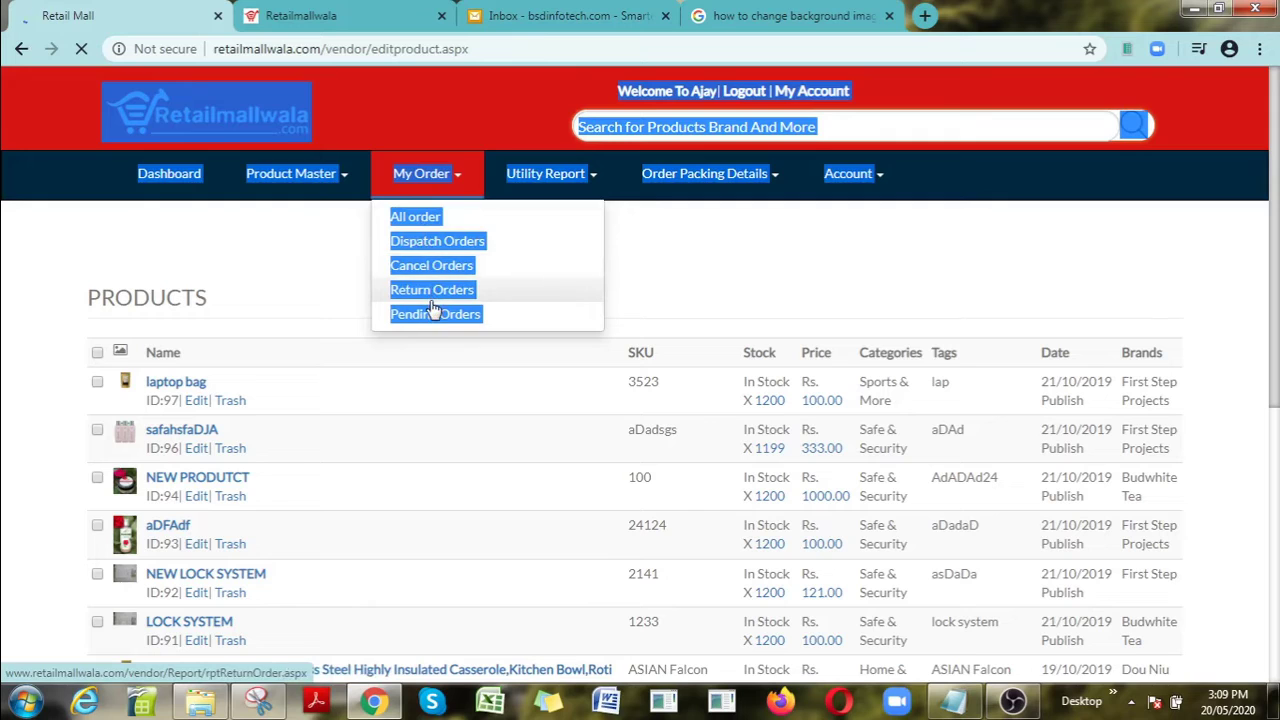
{"action": "left_click", "coordinate": [466, 375]}
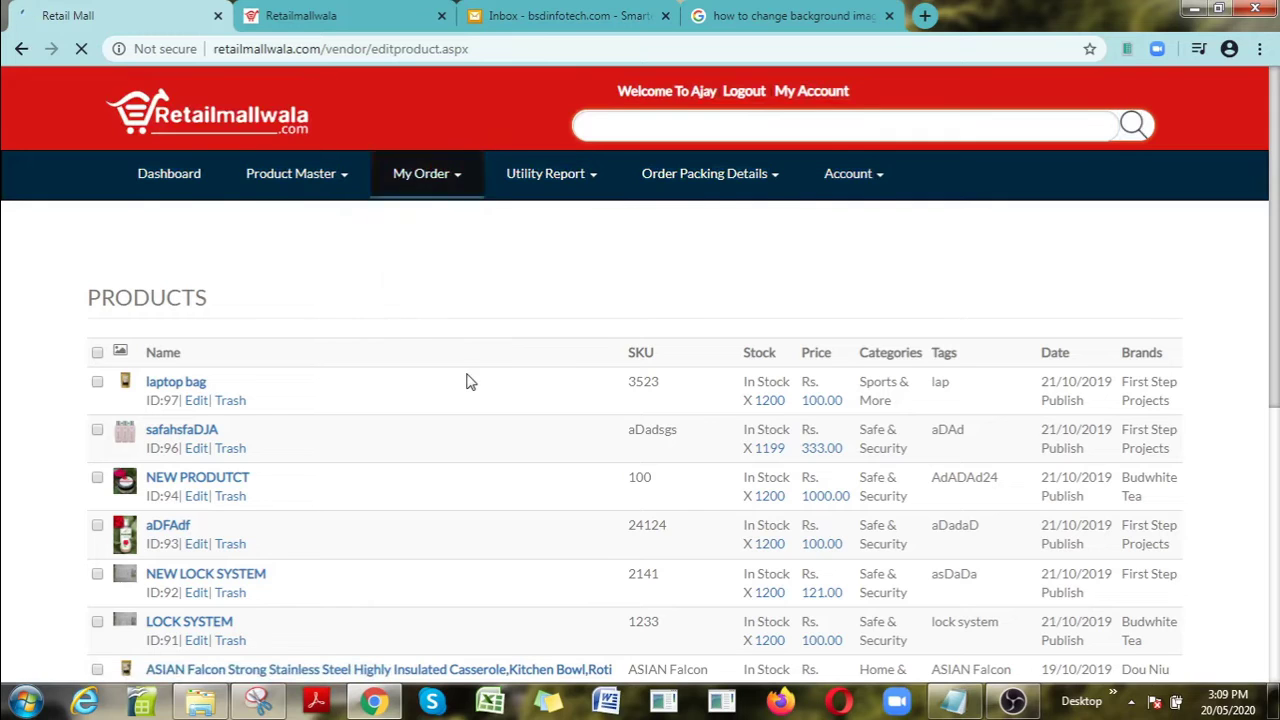
{"action": "left_click", "coordinate": [427, 193]}
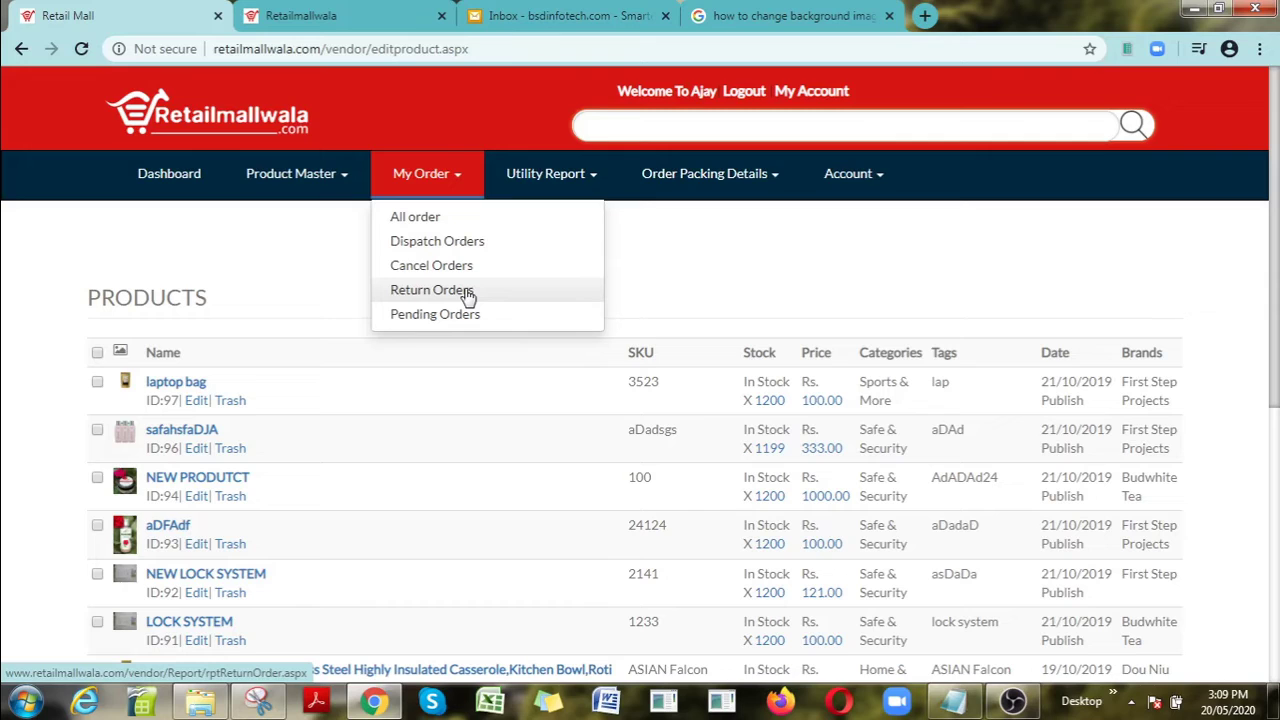
{"action": "left_click", "coordinate": [572, 188]}
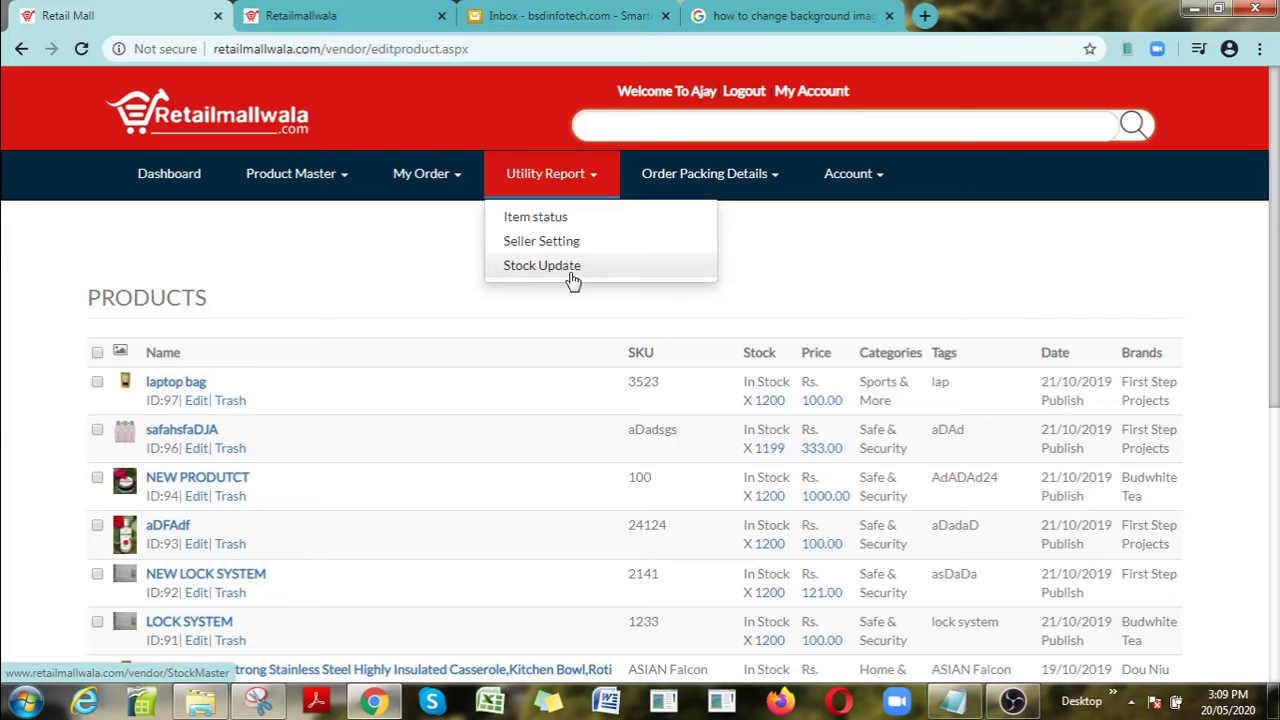
{"action": "left_click", "coordinate": [734, 191]}
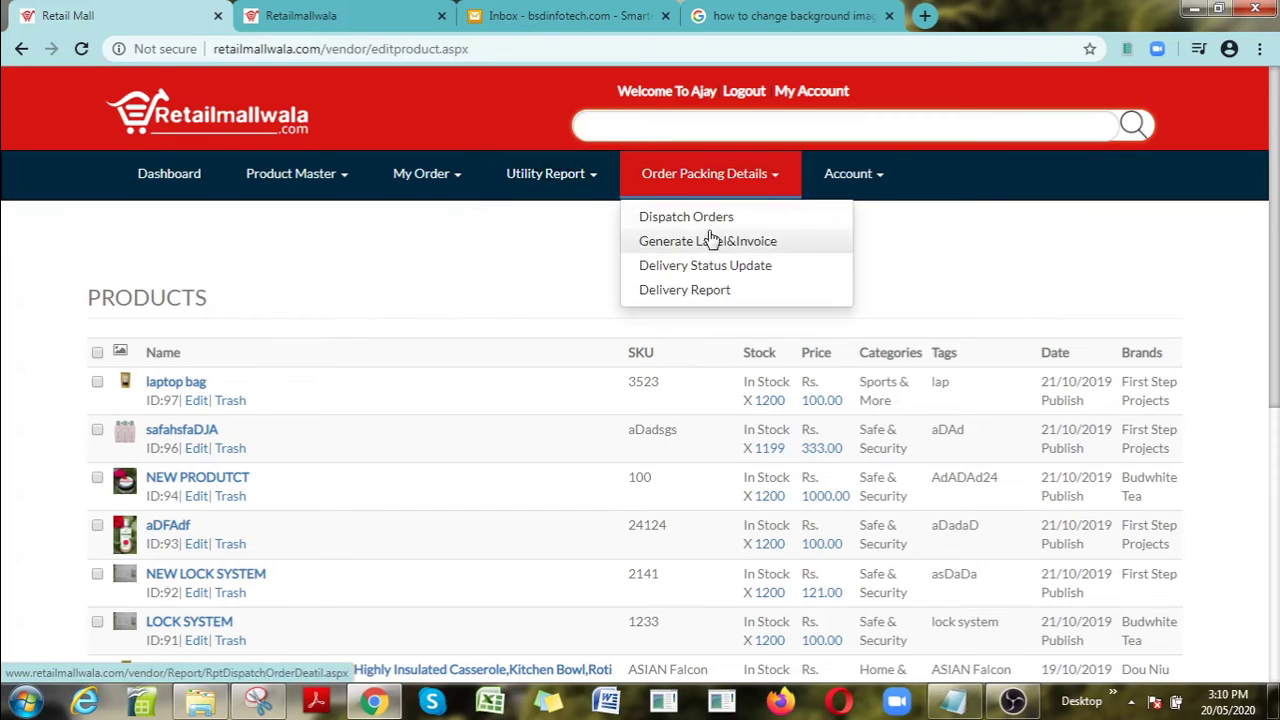